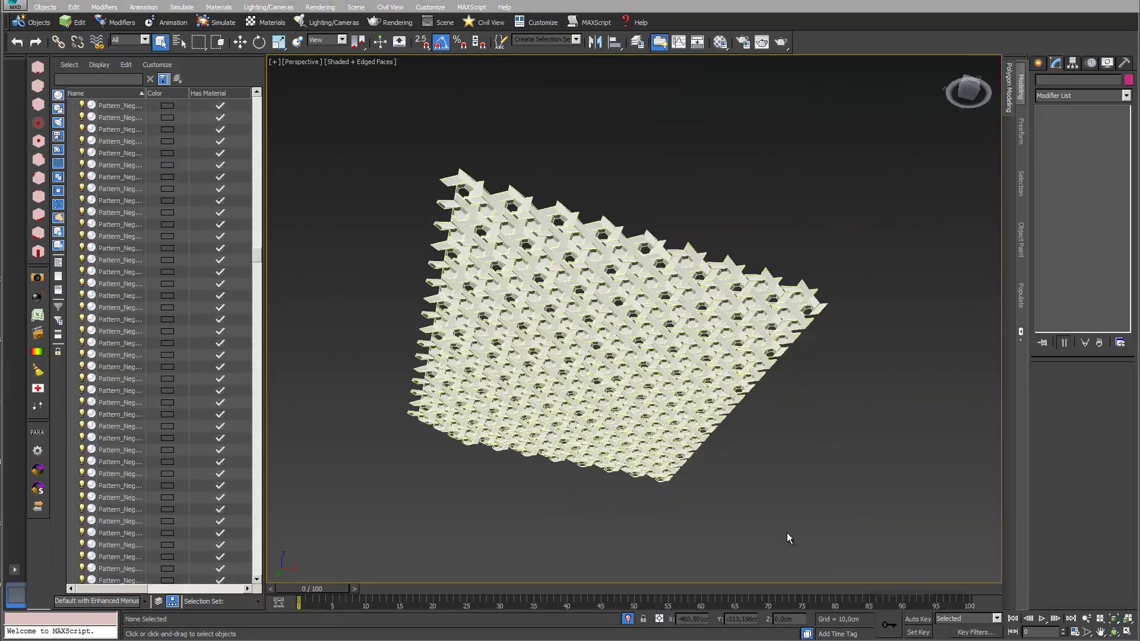
Select the pattern piece at the panel's upper corner and make its modifiers unique.
drag(607, 438, 404, 137)
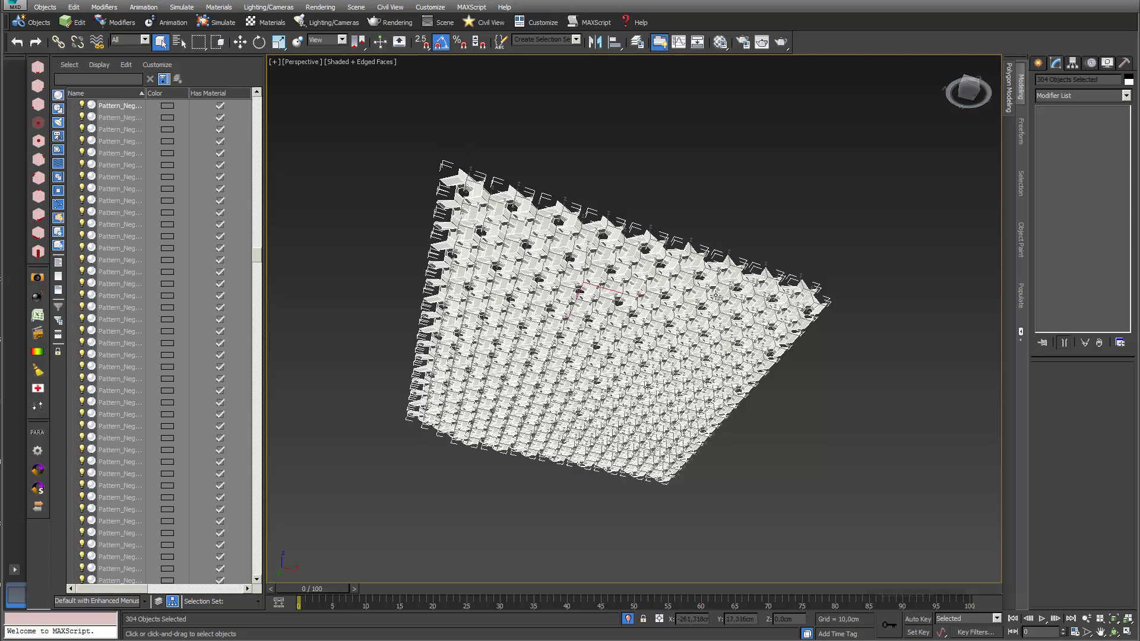
click(519, 165)
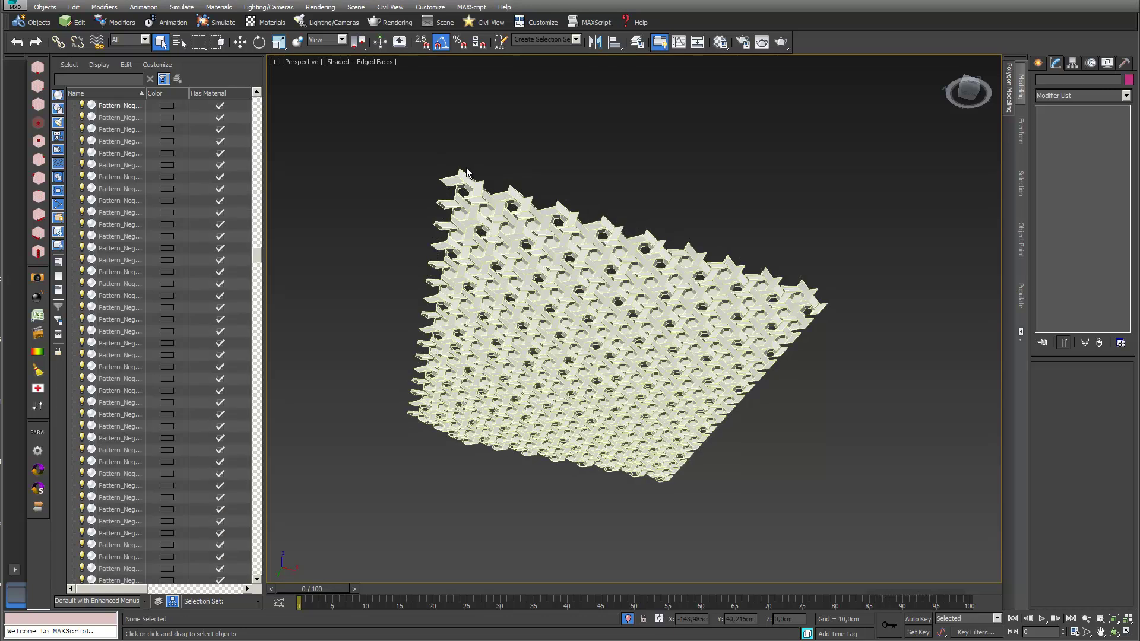
scroll(467, 169, up, 6)
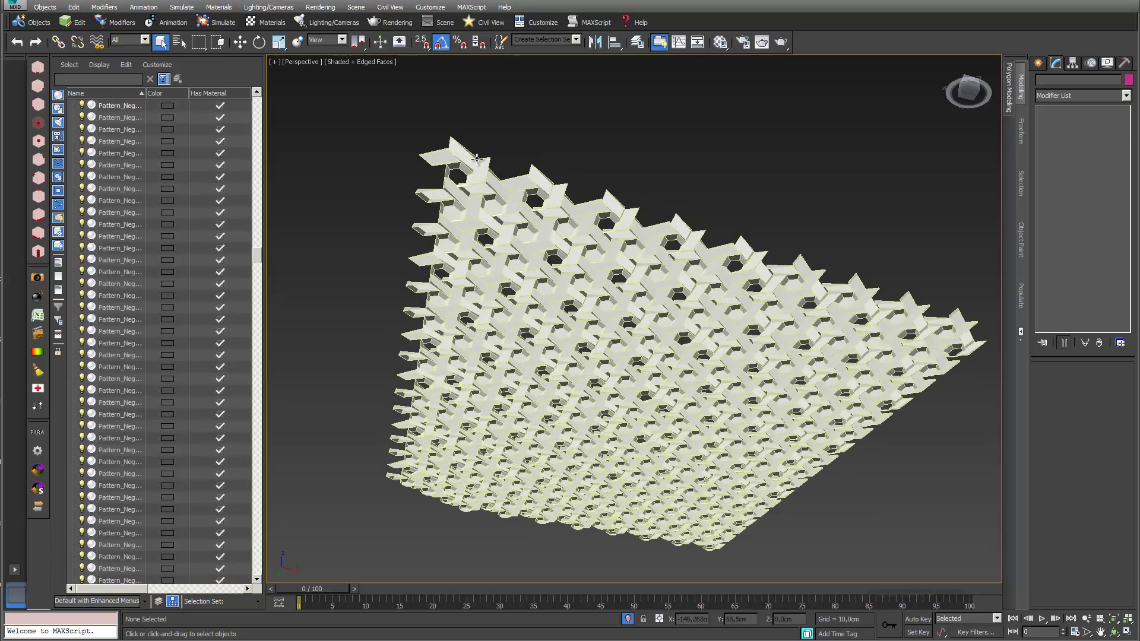
click(477, 170)
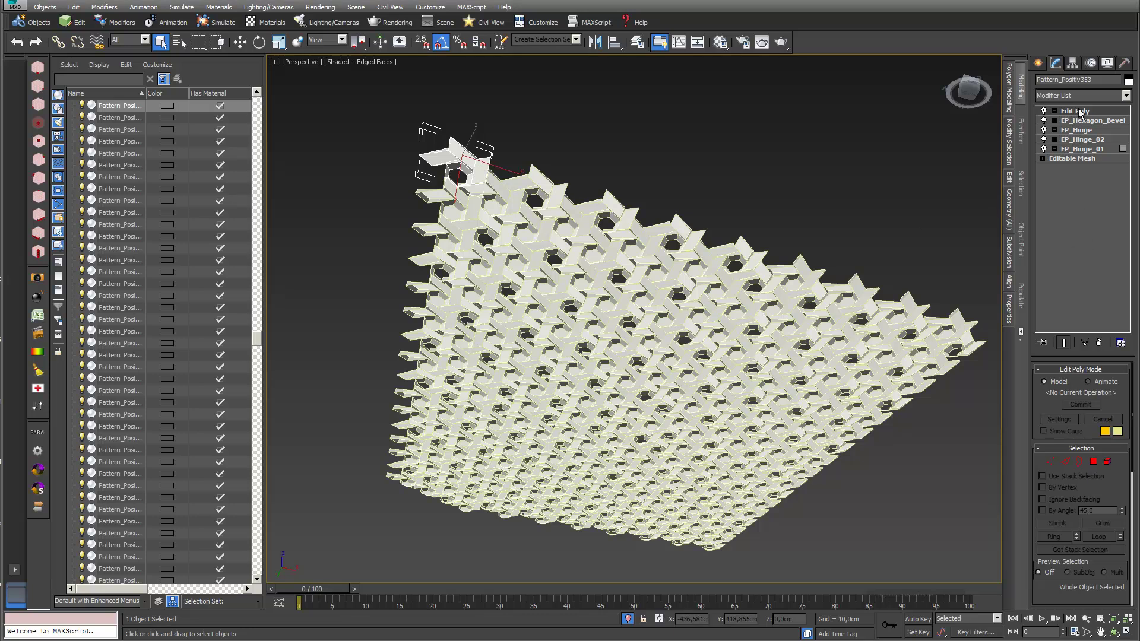
click(1084, 343)
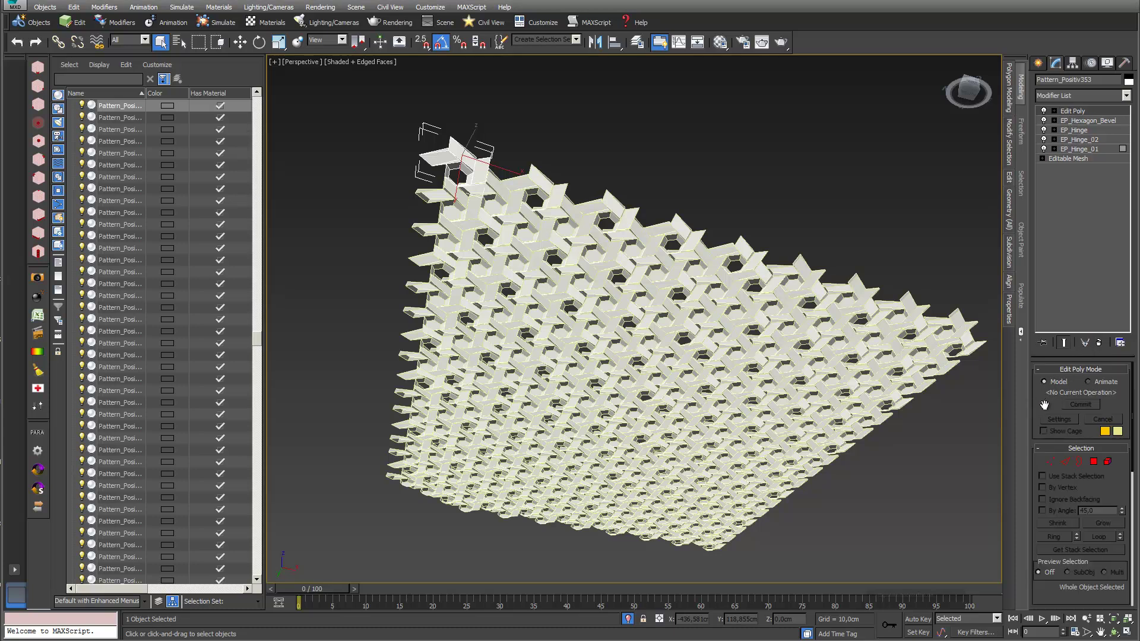
drag(1045, 405, 1063, 174)
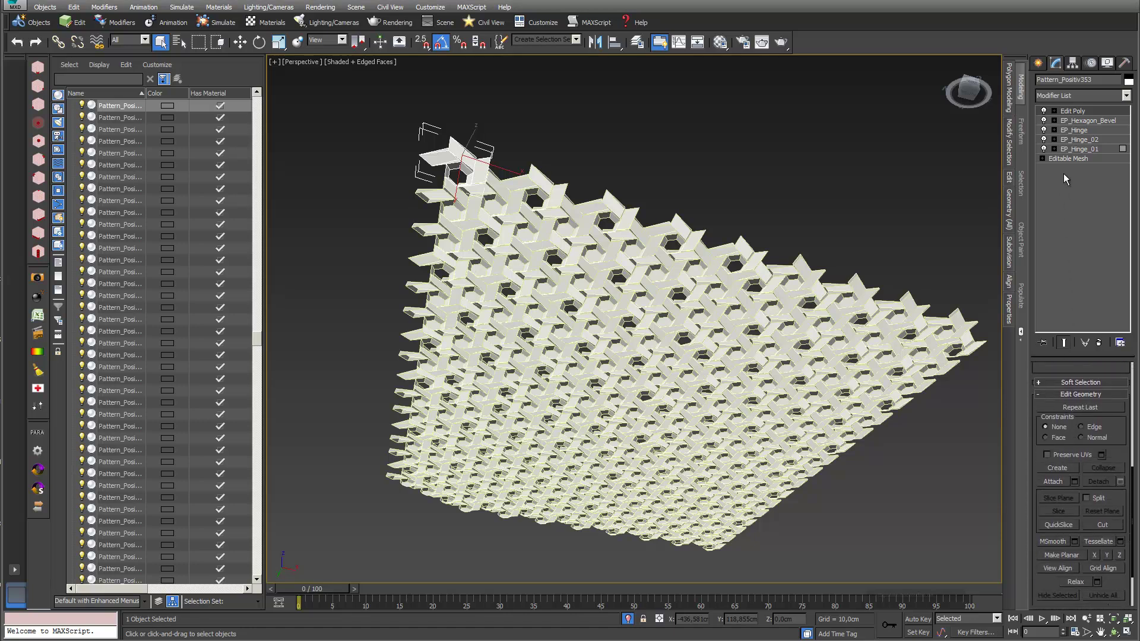
click(1074, 481)
drag(343, 1, 653, 48)
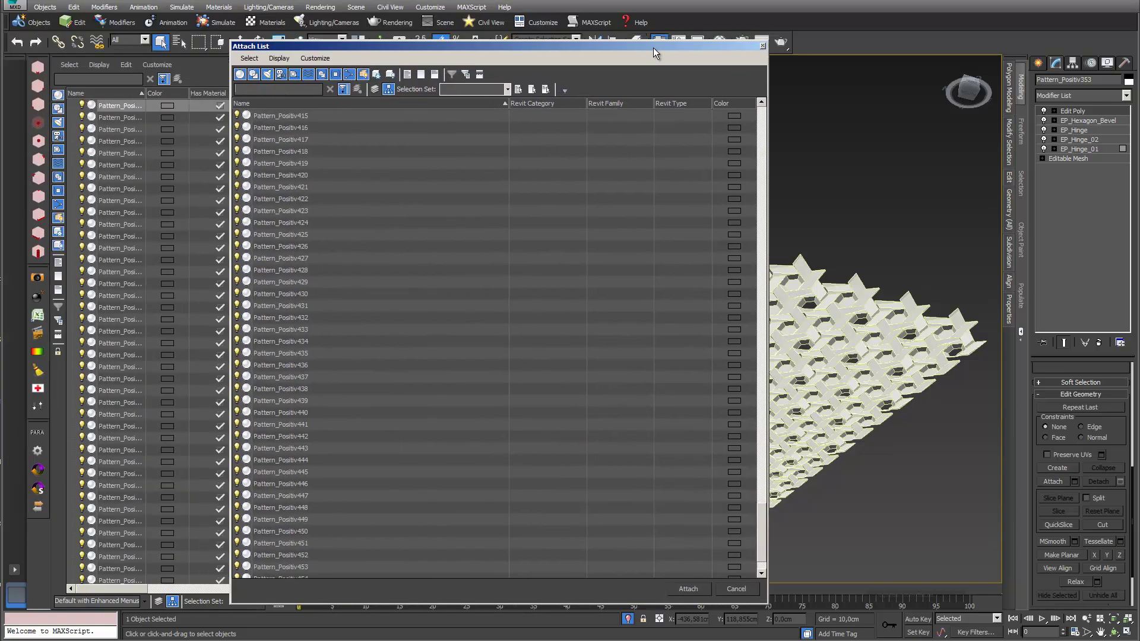
click(287, 306)
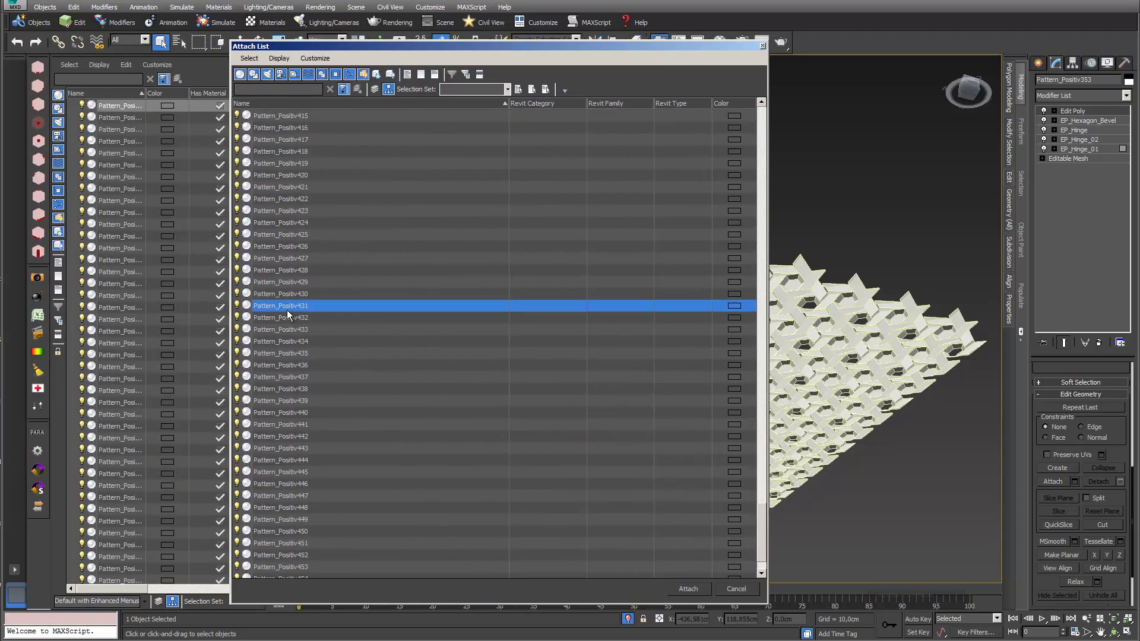
key(ctrl+a)
drag(604, 45, 495, 36)
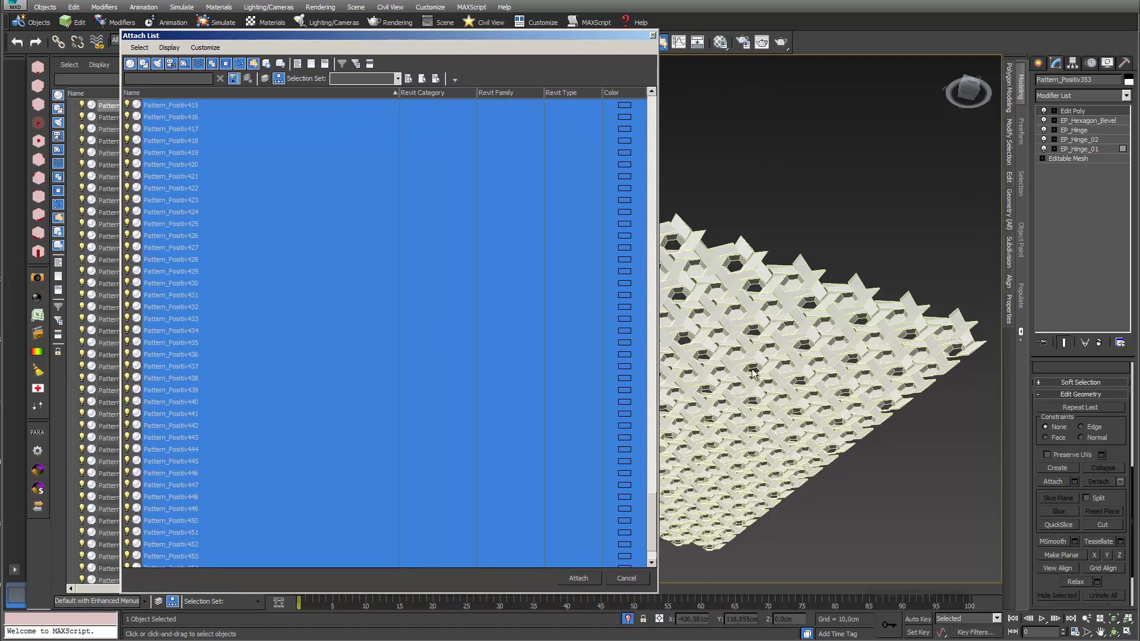
click(584, 575)
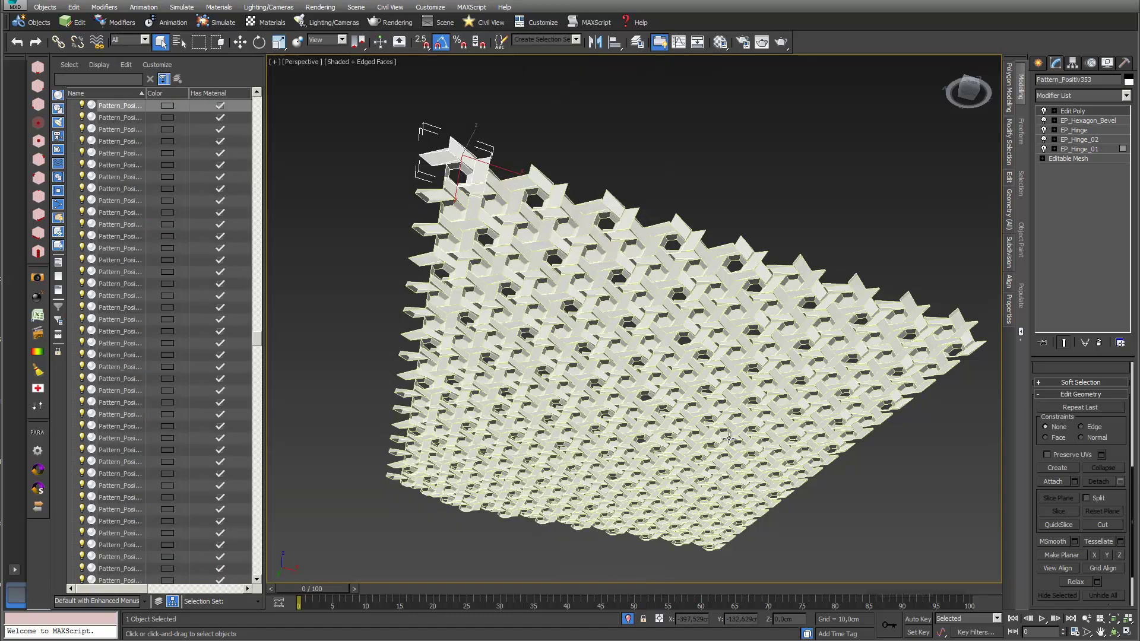
Isolate all the pattern pieces in the viewport and clear the selection.
scroll(728, 440, down, 10)
scroll(720, 449, up, 4)
drag(845, 546, 503, 306)
click(628, 620)
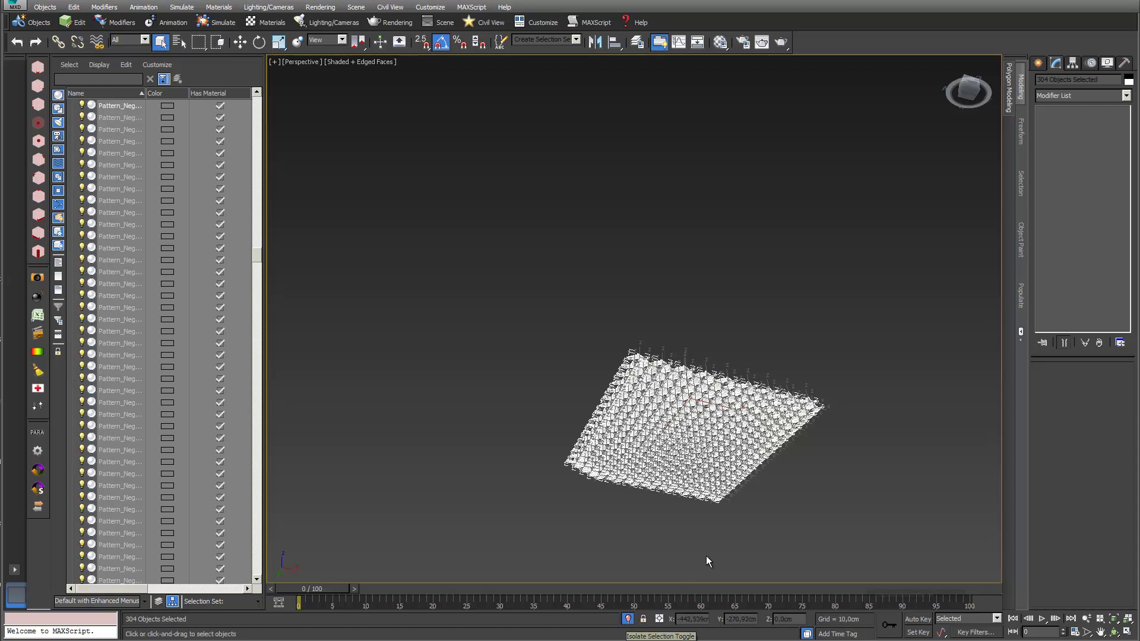
scroll(795, 480, up, 2)
click(574, 251)
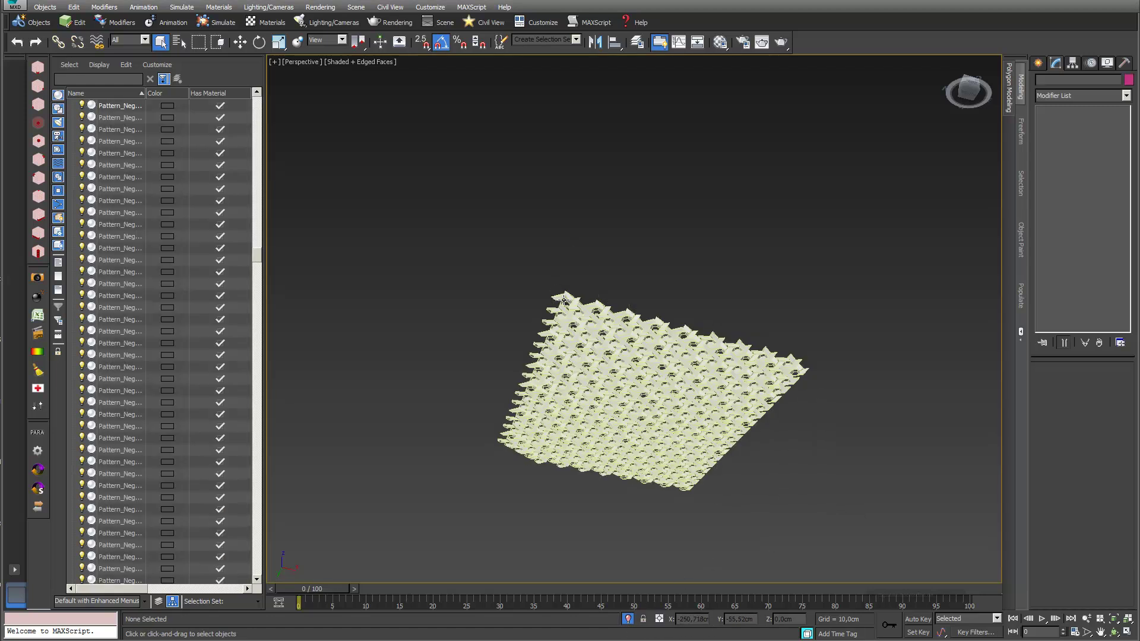
Attach all the other listed pattern pieces to the piece at the panel's upper corner.
click(606, 316)
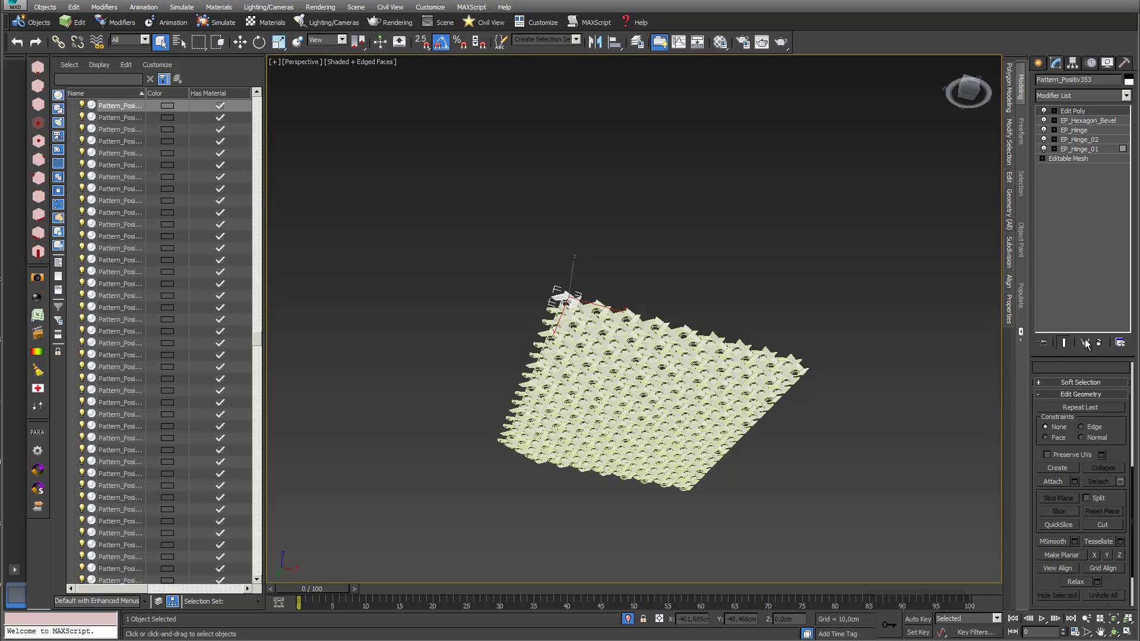
click(1074, 482)
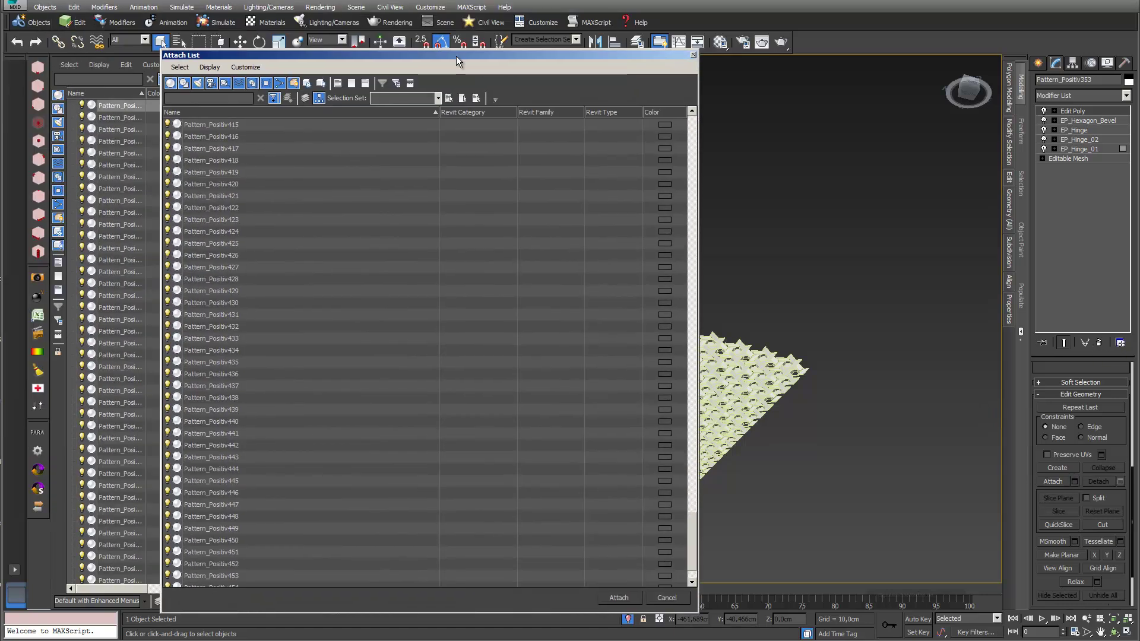
click(451, 196)
key(ctrl+a)
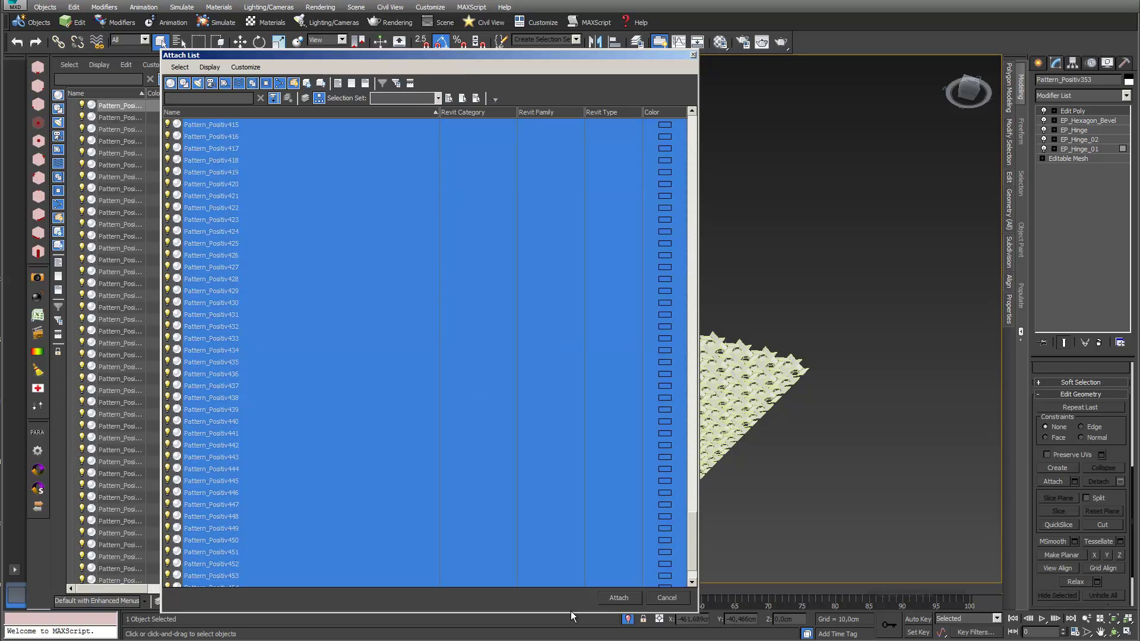
click(619, 600)
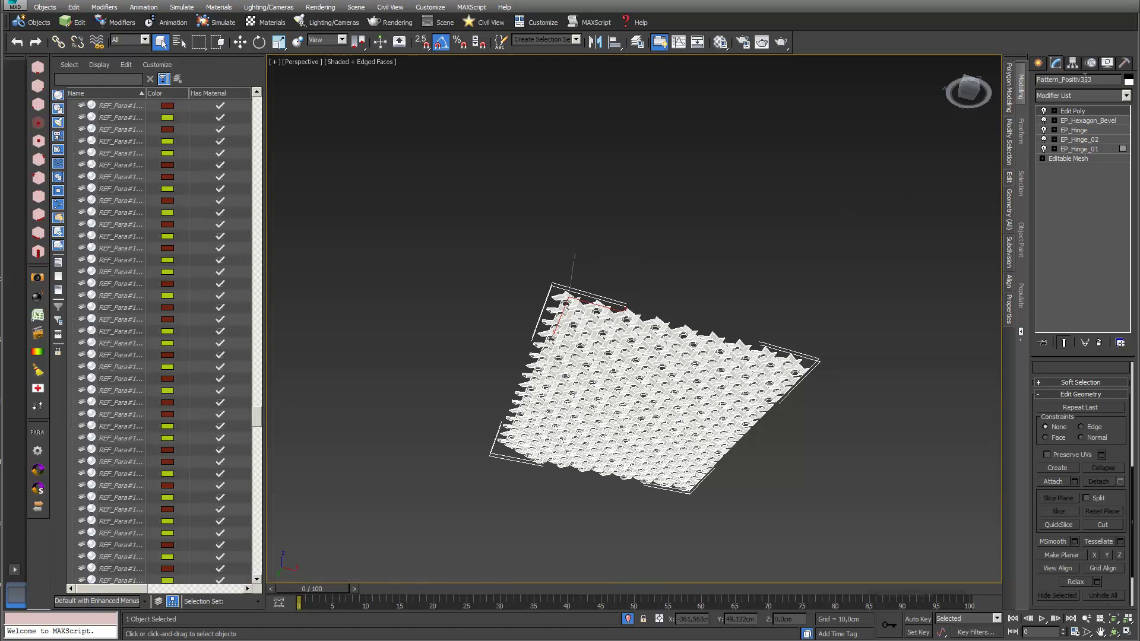
Rename the combined object as Pattern.
drag(1102, 81, 1066, 82)
key(BackSpace)
scroll(683, 372, up, 3)
middle_drag(682, 372, 641, 390)
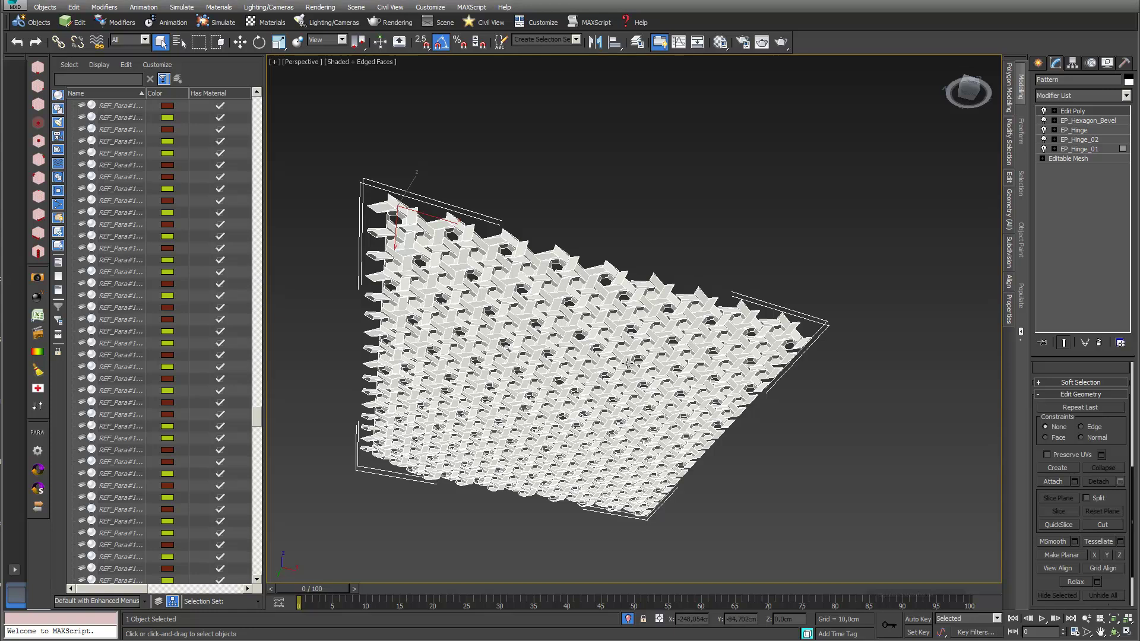
Select all vertices of the Pattern object in its Edit Poly modifier and check the vertex count.
click(1126, 97)
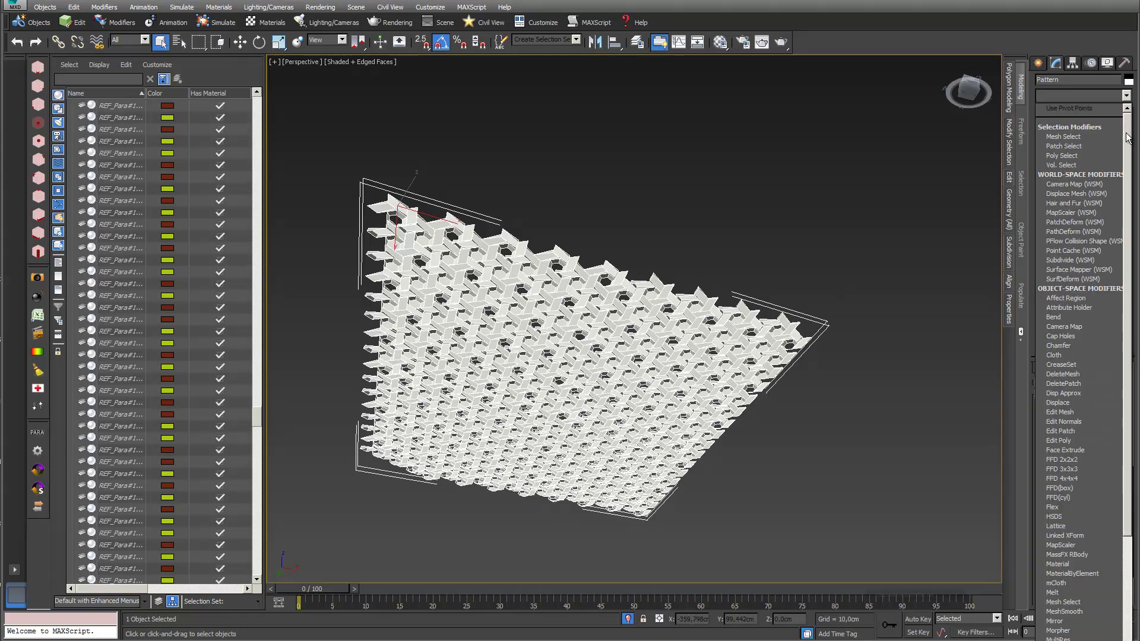
click(814, 222)
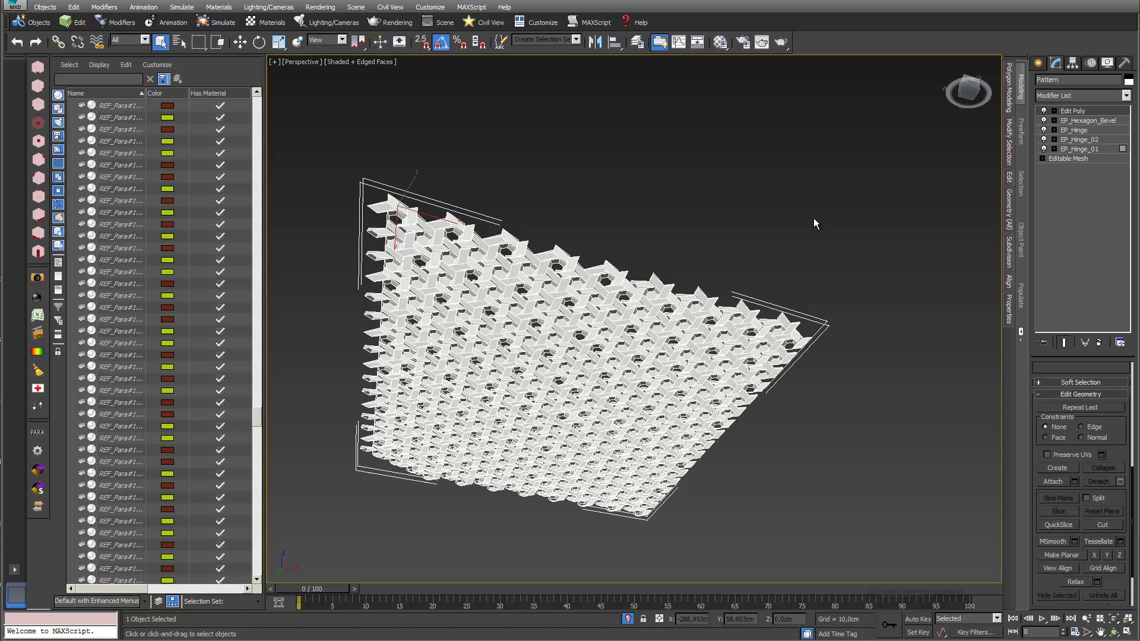
click(1053, 112)
click(1074, 120)
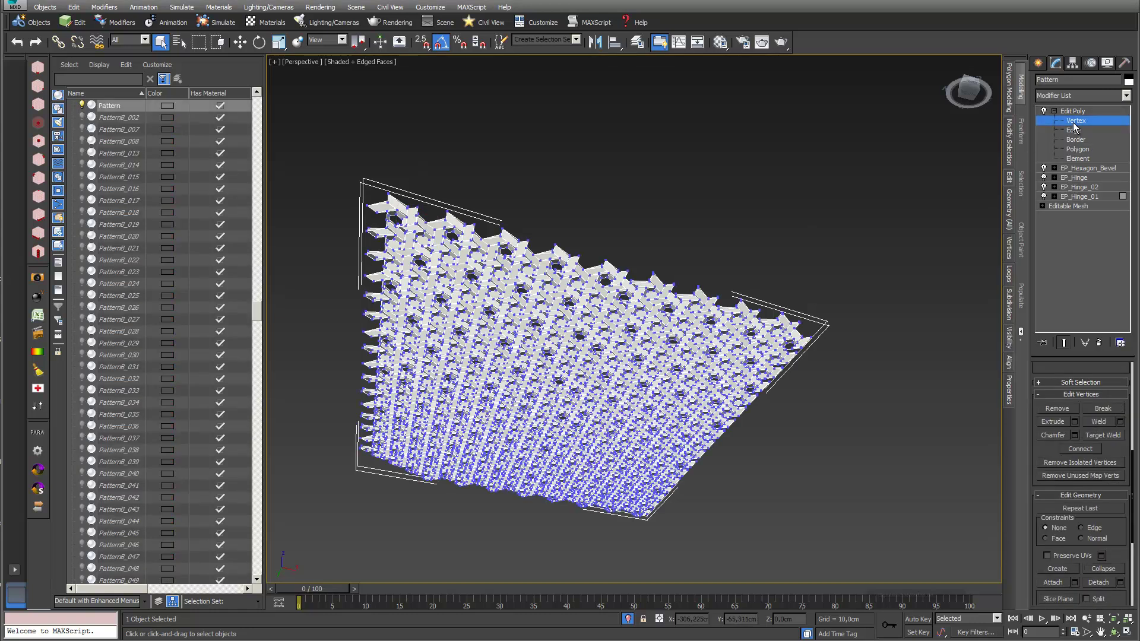
key(ctrl+a)
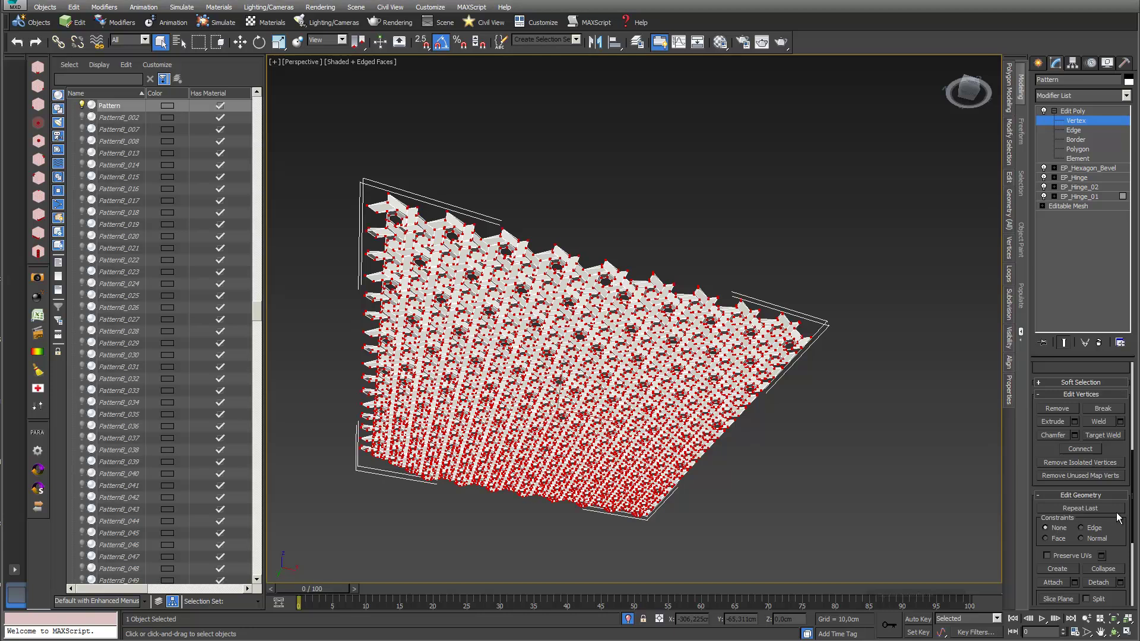
scroll(1116, 521, up, 5)
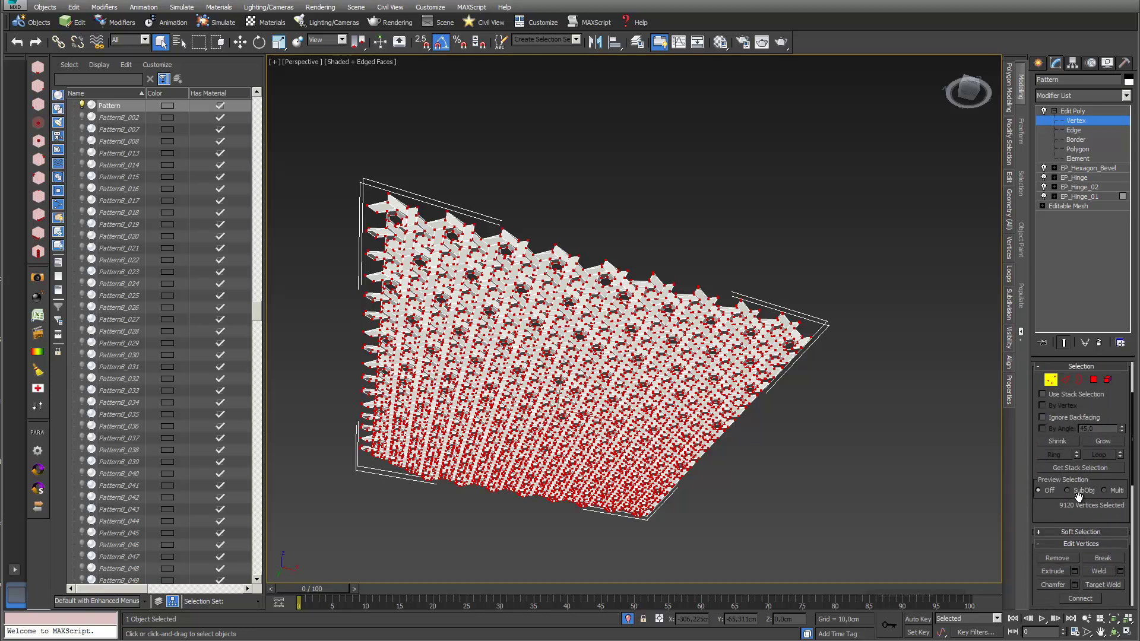
Add a Vertex Weld modifier to the Pattern object above the Edit Poly vertex selection.
click(1126, 96)
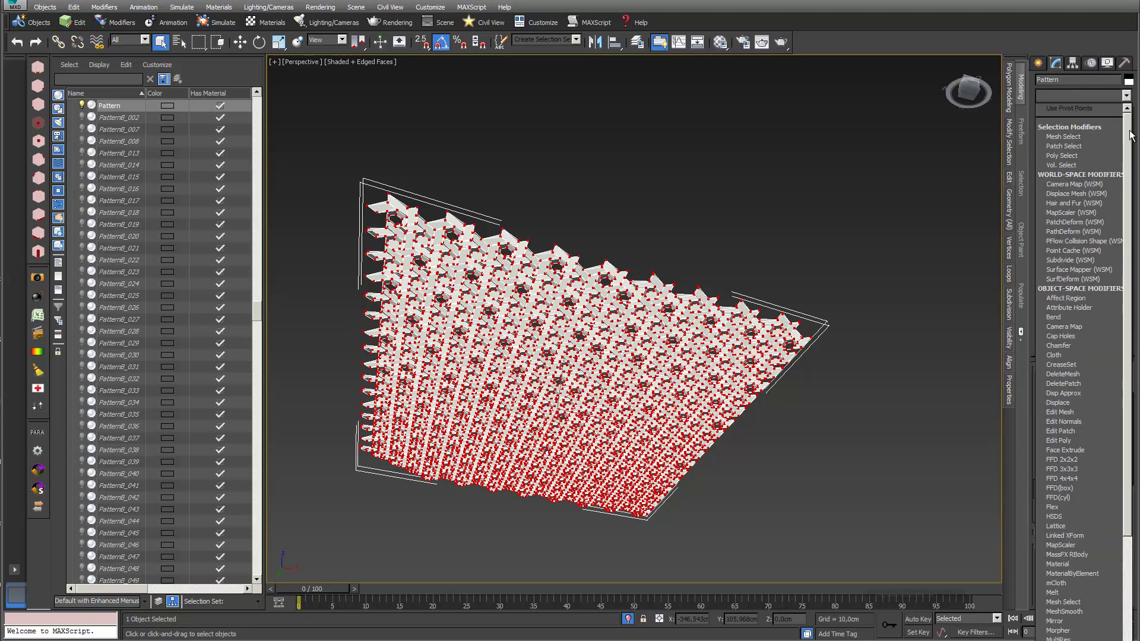
scroll(1130, 135, down, 14)
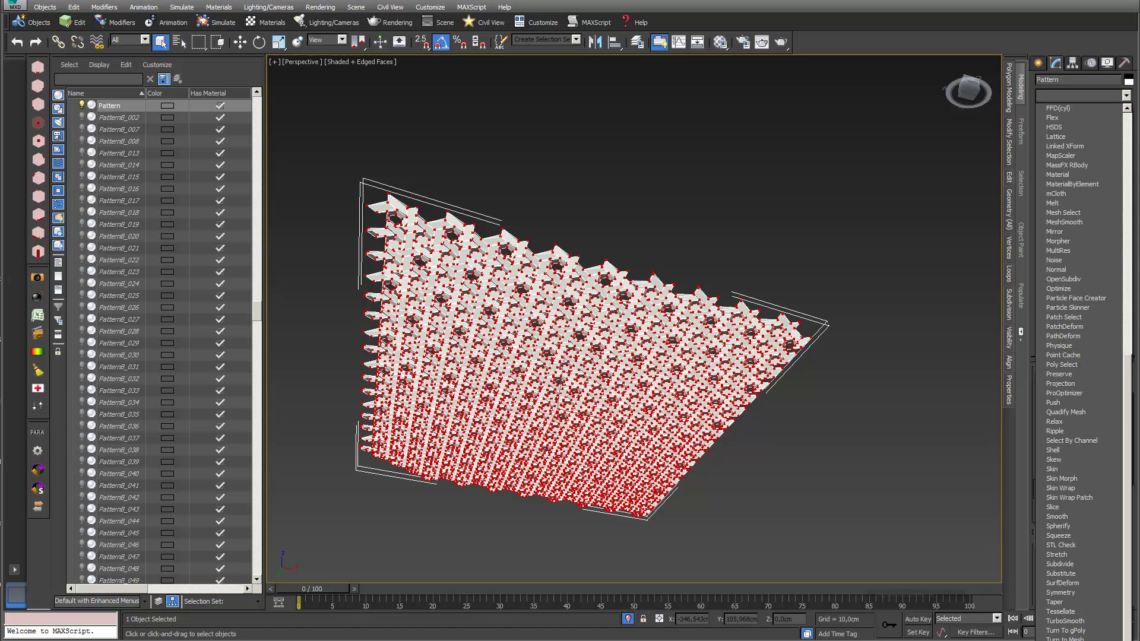
scroll(1080, 368, down, 5)
click(1064, 215)
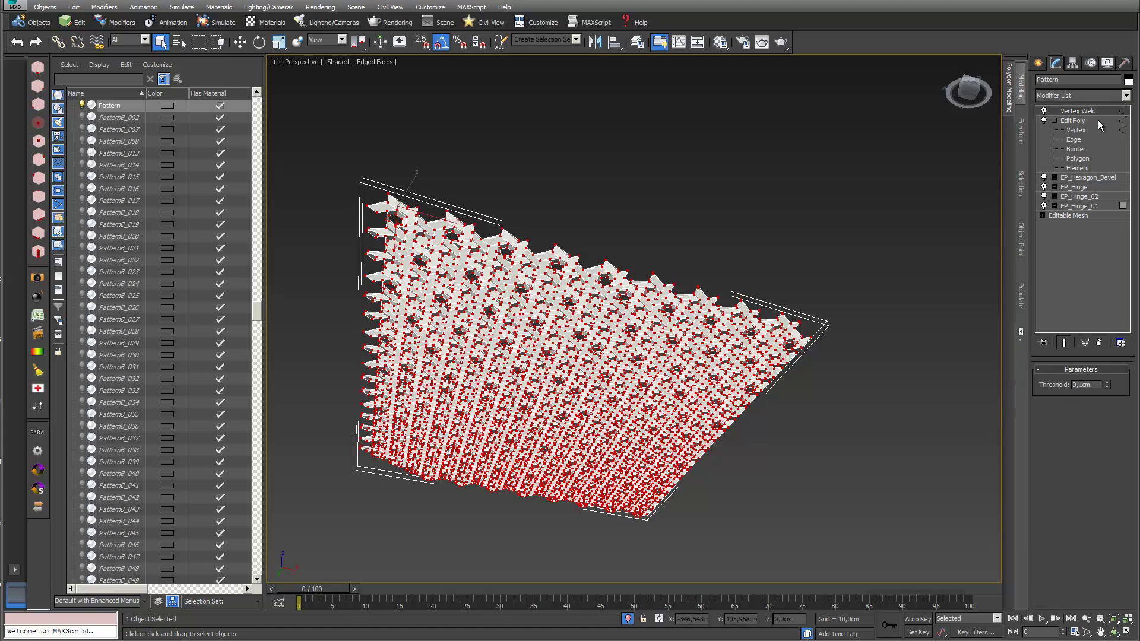
Add an Edit Poly modifier above Vertex Weld, check the vertex count at its vertex level, and return to object level.
click(1126, 96)
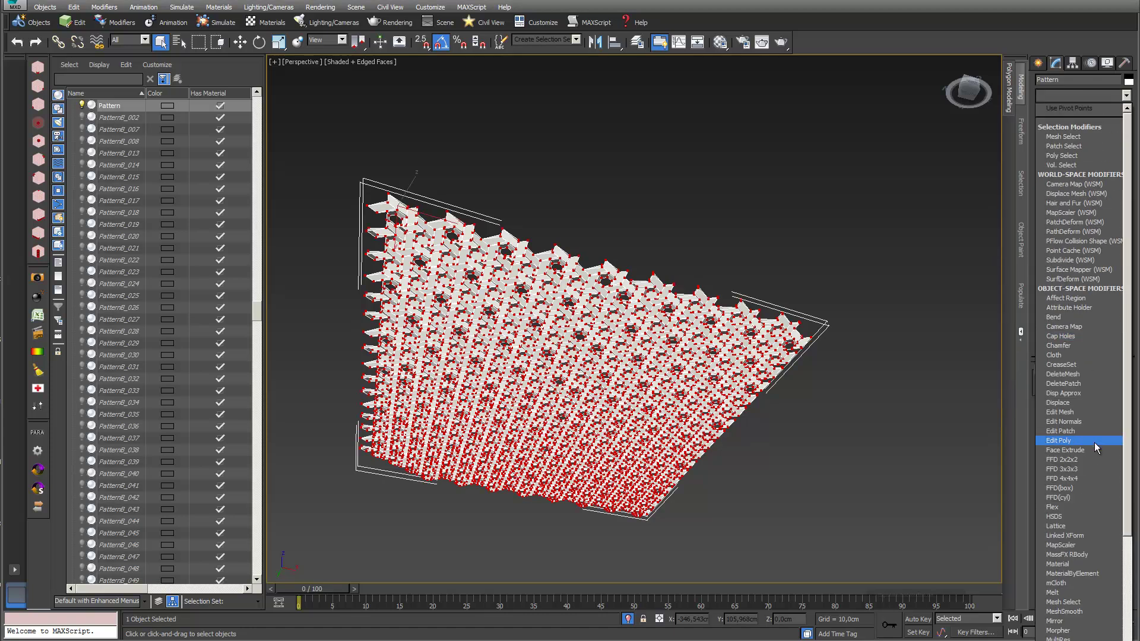
click(1095, 443)
click(1054, 112)
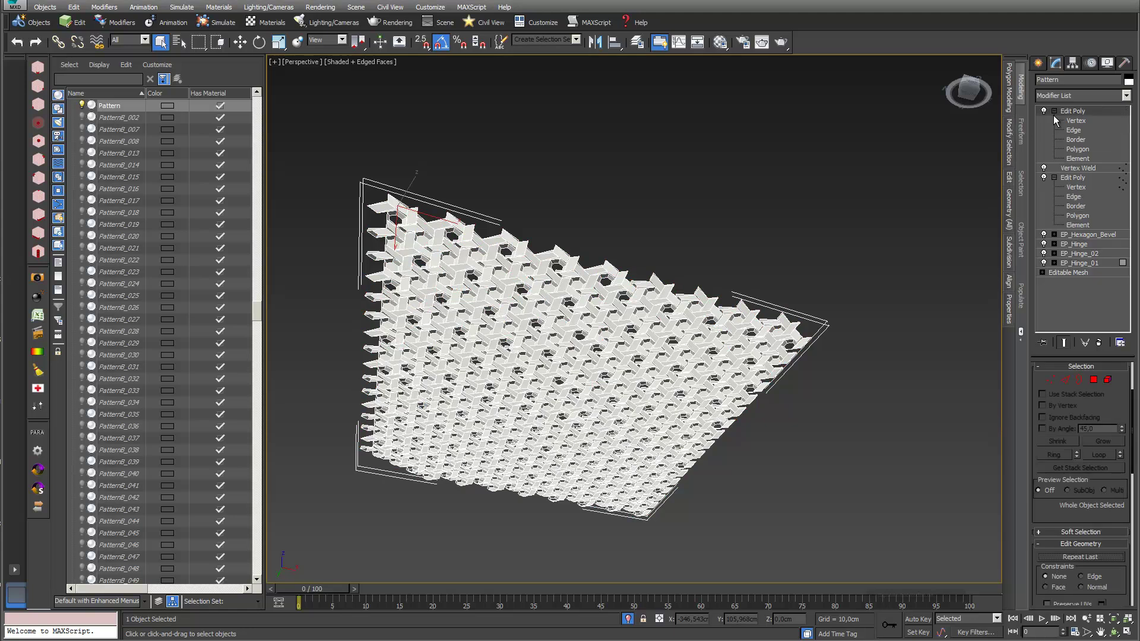
click(1074, 121)
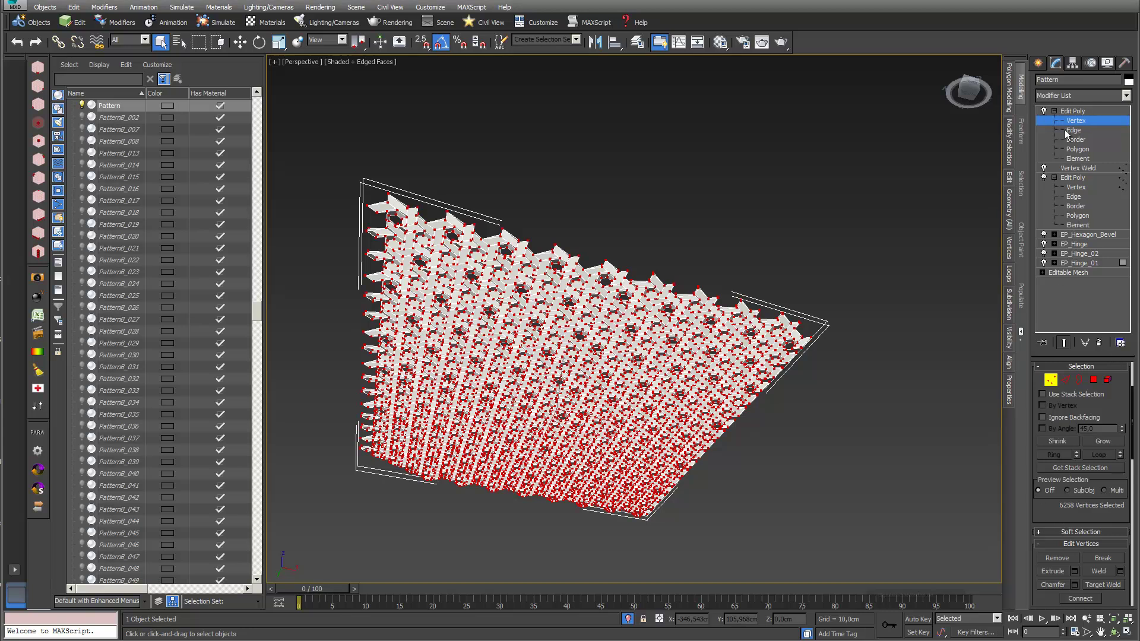
click(1090, 112)
Add a Turn to Poly modifier at the top of the Pattern object's modifier stack.
click(1126, 95)
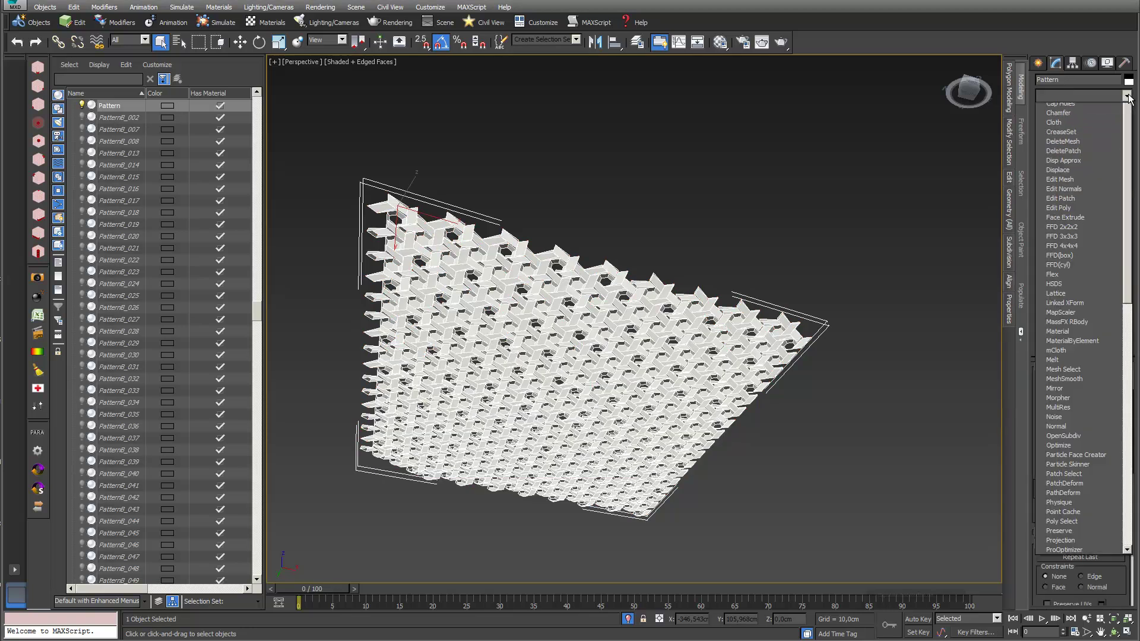
drag(1126, 148, 1125, 391)
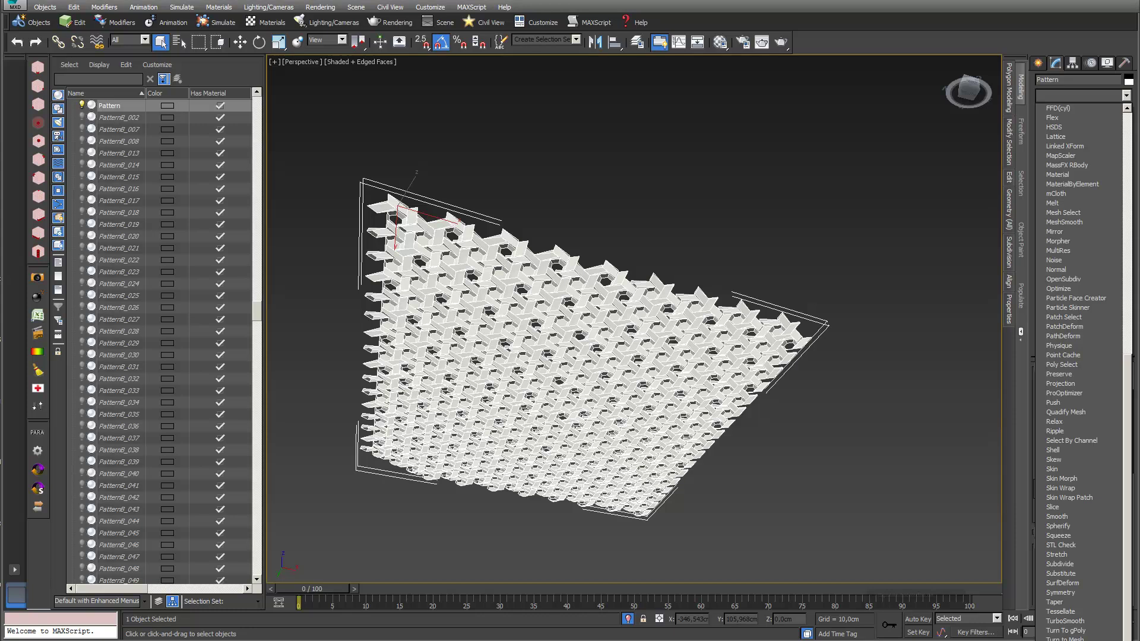
click(1065, 631)
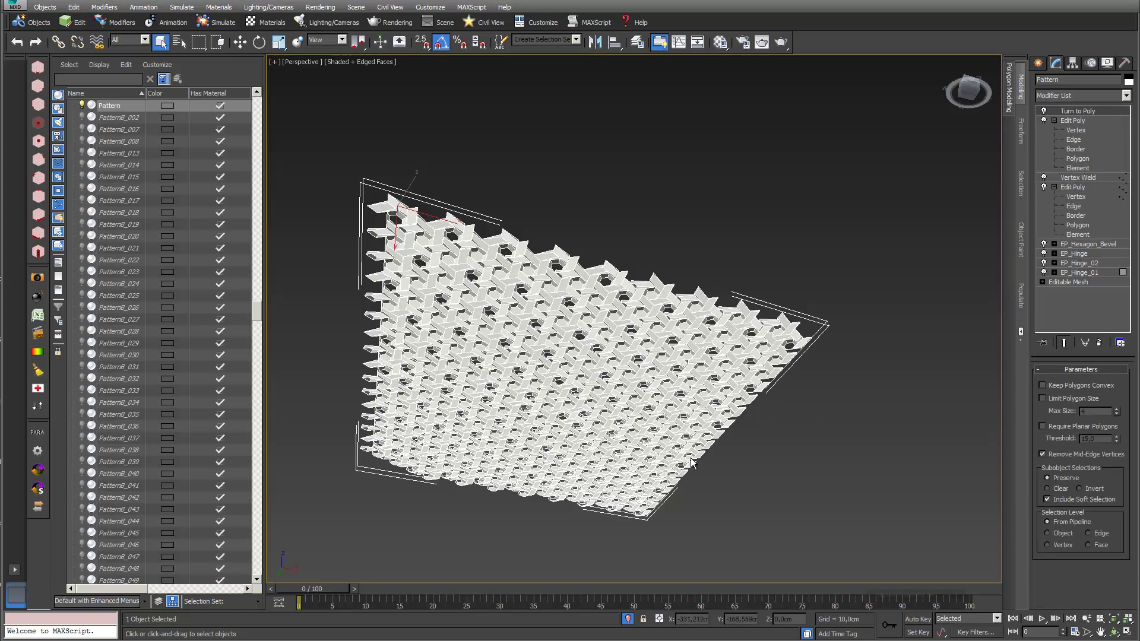
right_click(523, 373)
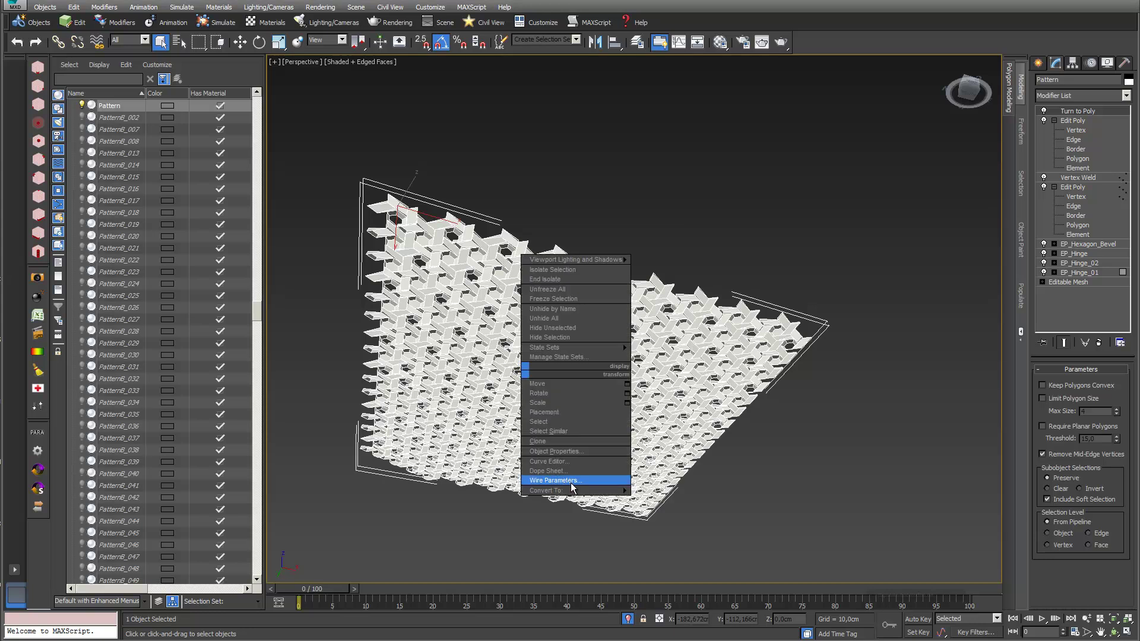
mouse_move(573, 491)
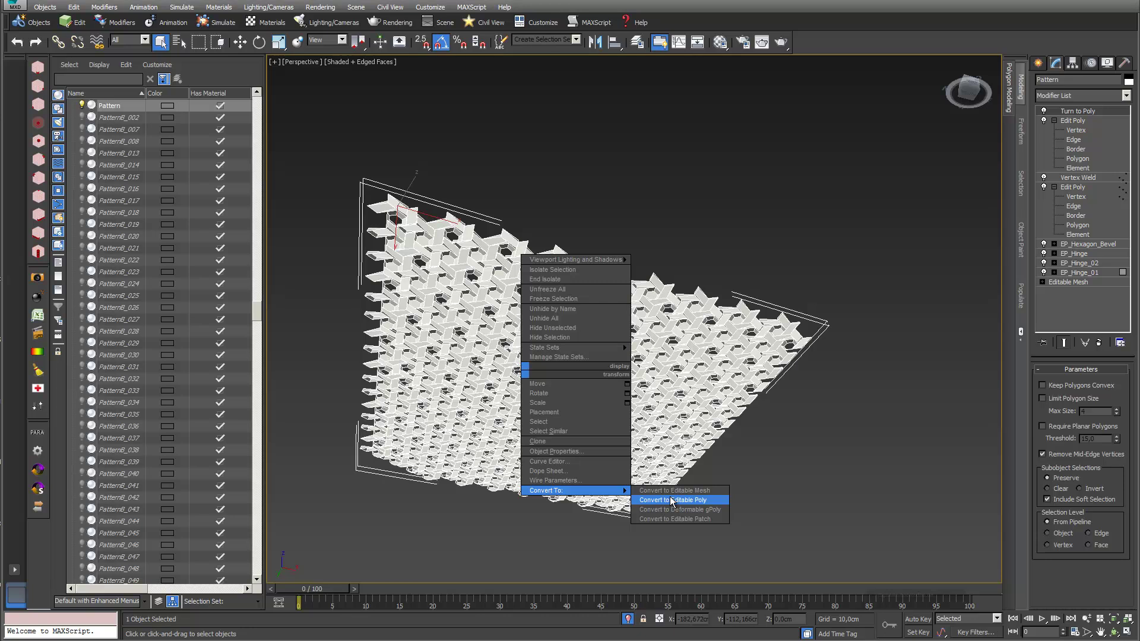
key(Escape)
Clone the Pattern object as an independent copy placed about 185 cm along negative X beside the original.
scroll(520, 387, down, 3)
middle_drag(520, 387, 525, 388)
click(239, 42)
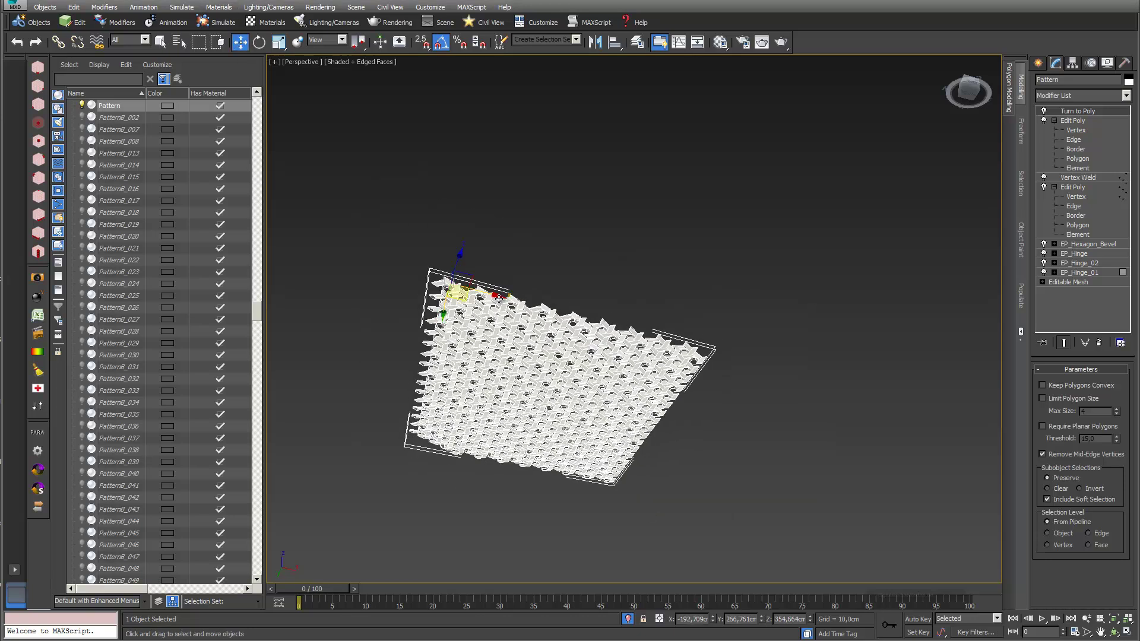
shift+drag(499, 298, 108, 279)
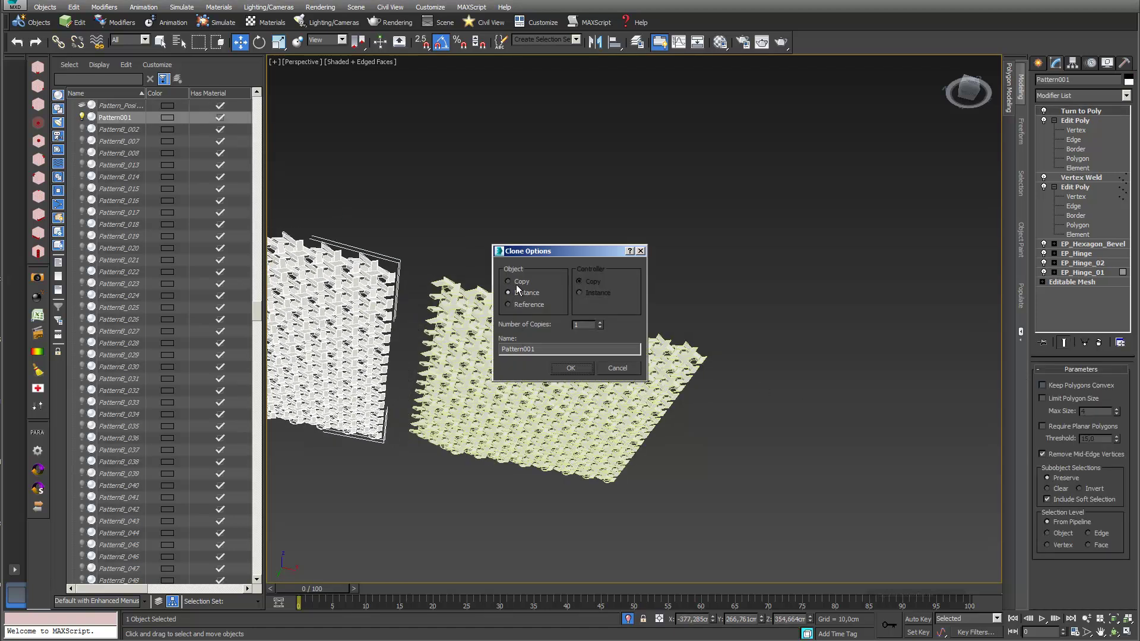
click(568, 368)
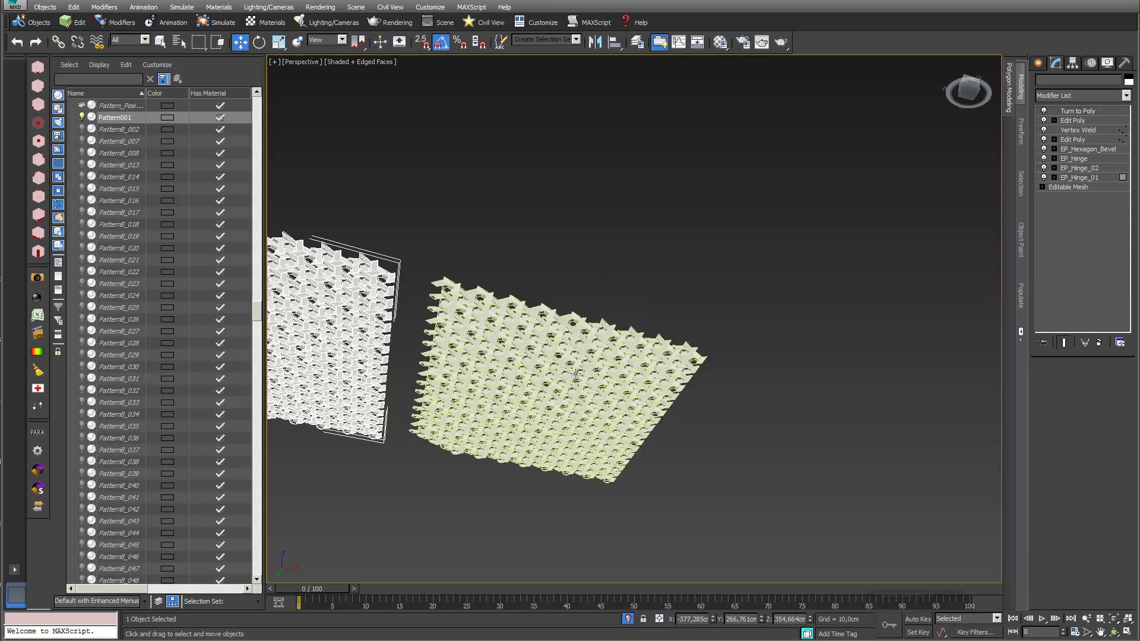
Select the original Pattern object and convert it to Editable Poly.
click(574, 368)
right_click(576, 369)
mouse_move(643, 488)
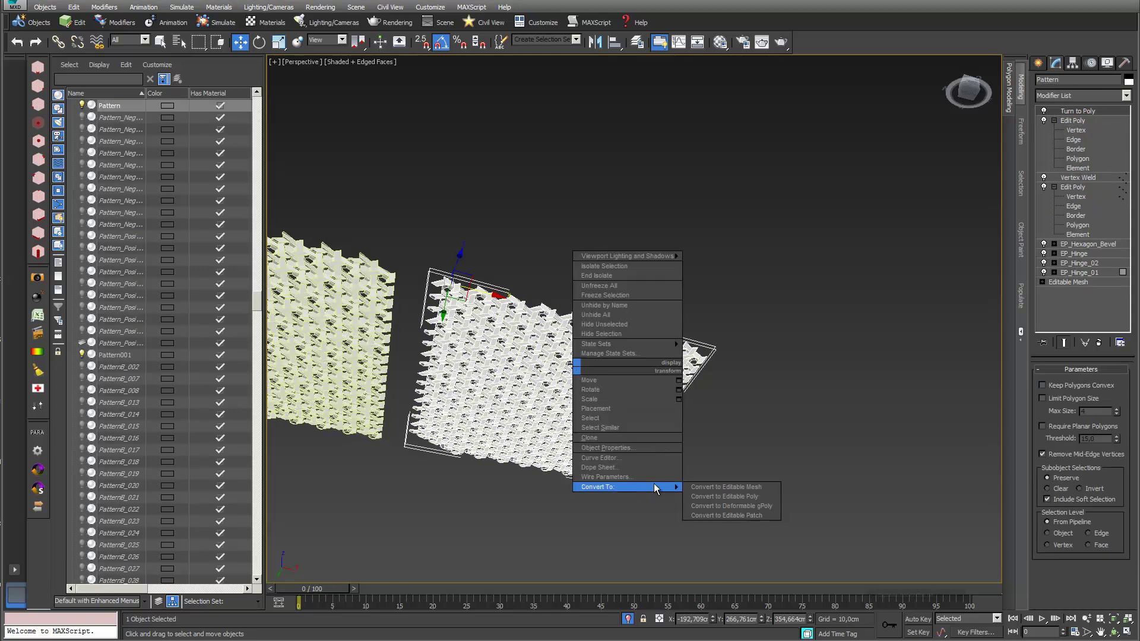
click(717, 499)
middle_drag(543, 392, 606, 397)
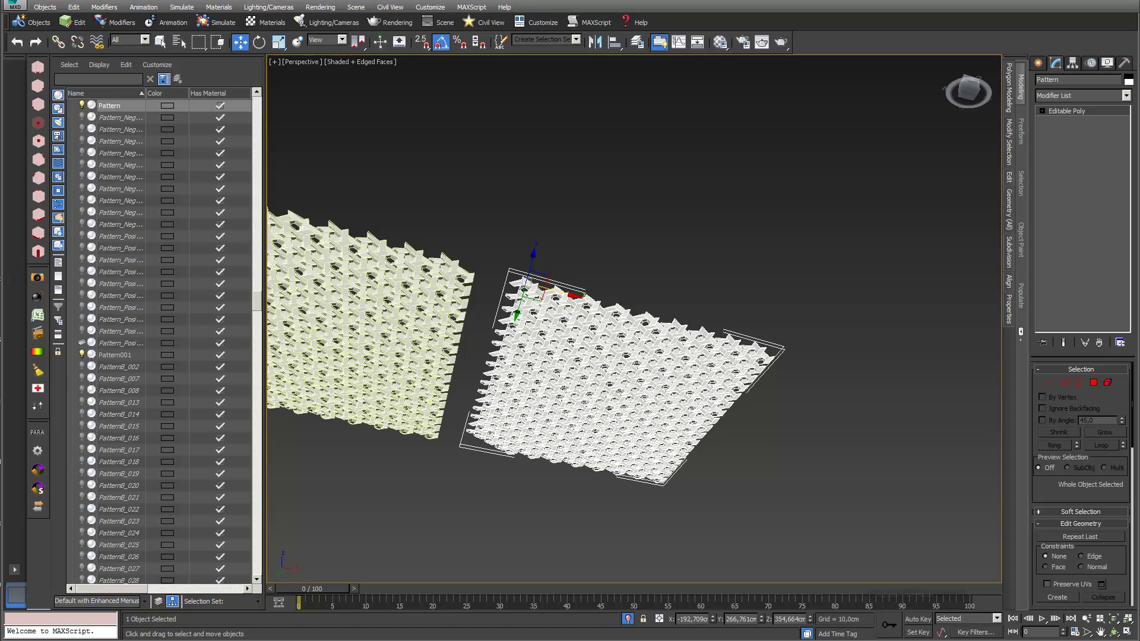
Clone the converted Pattern object as a copy about 220 cm along positive X, on the side opposite Pattern001.
middle_drag(636, 395, 579, 364)
scroll(580, 364, down, 3)
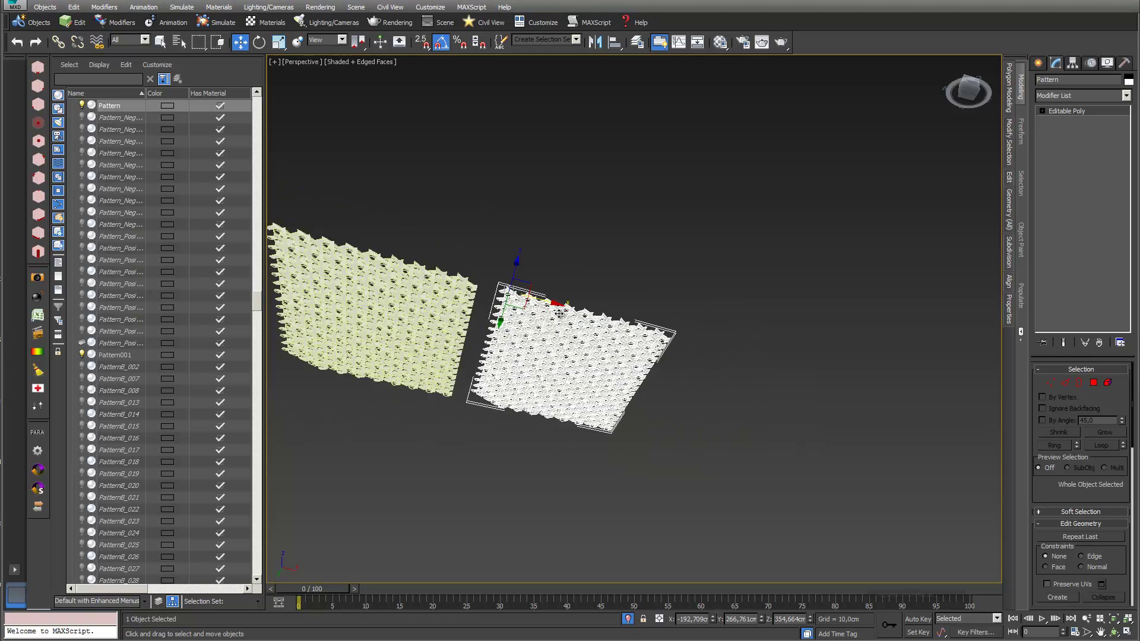
mouse_move(544, 298)
shift+mouse_down()
mouse_move(745, 364)
mouse_move(732, 349)
shift+mouse_up()
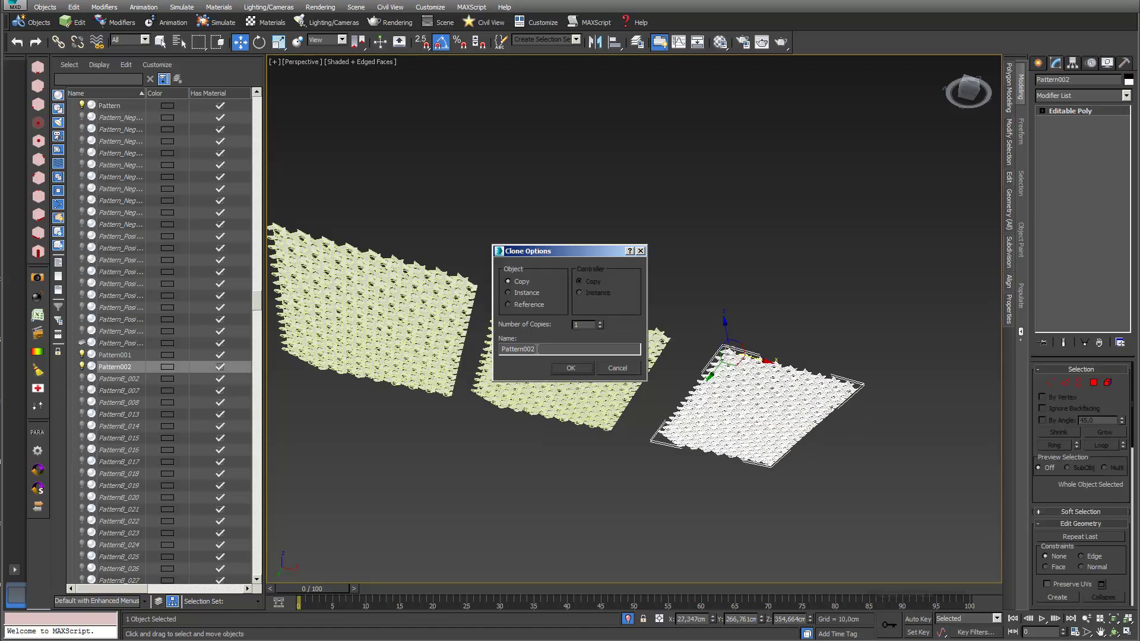
click(575, 373)
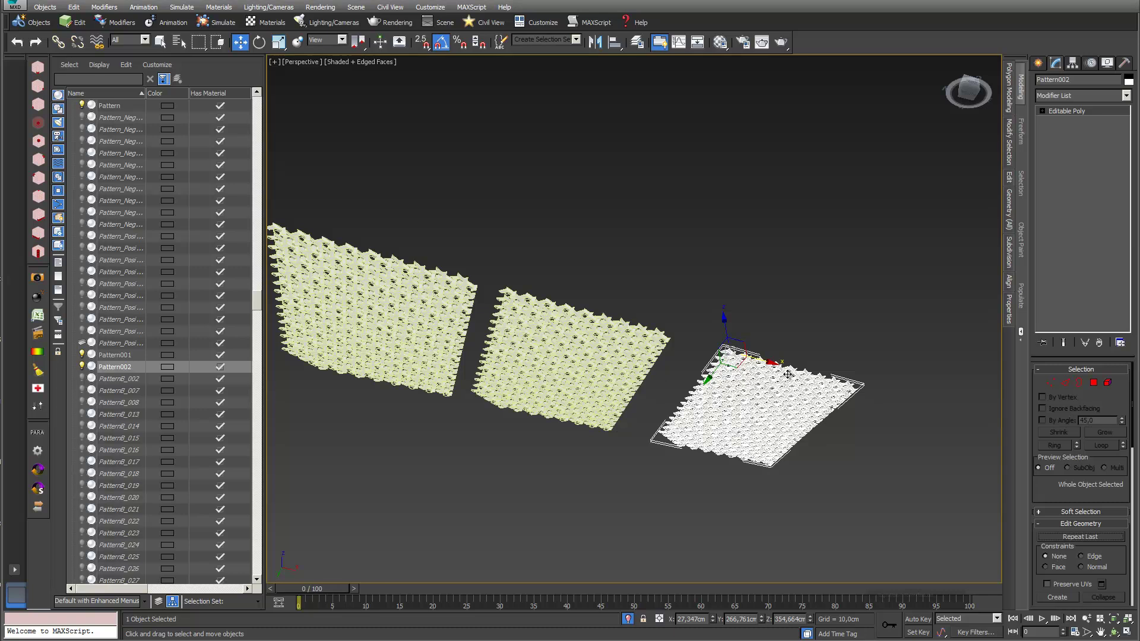
middle_drag(789, 375, 729, 310)
scroll(728, 310, up, 3)
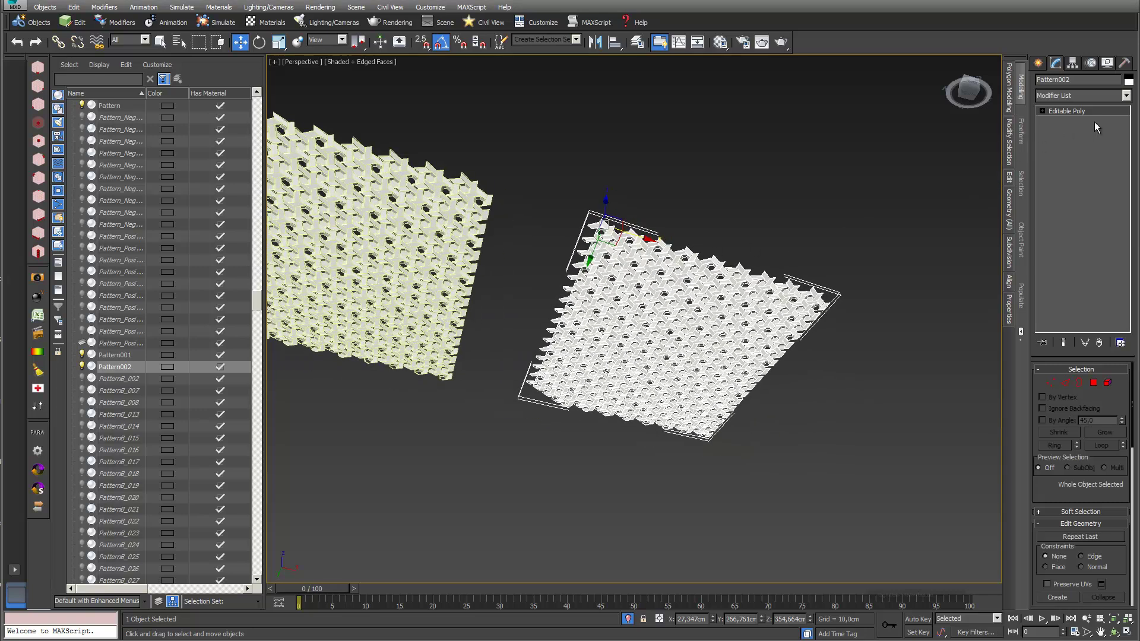
Add an Edit Poly modifier to Pattern002 and enter its vertex level.
click(1126, 96)
scroll(1097, 356, down, 3)
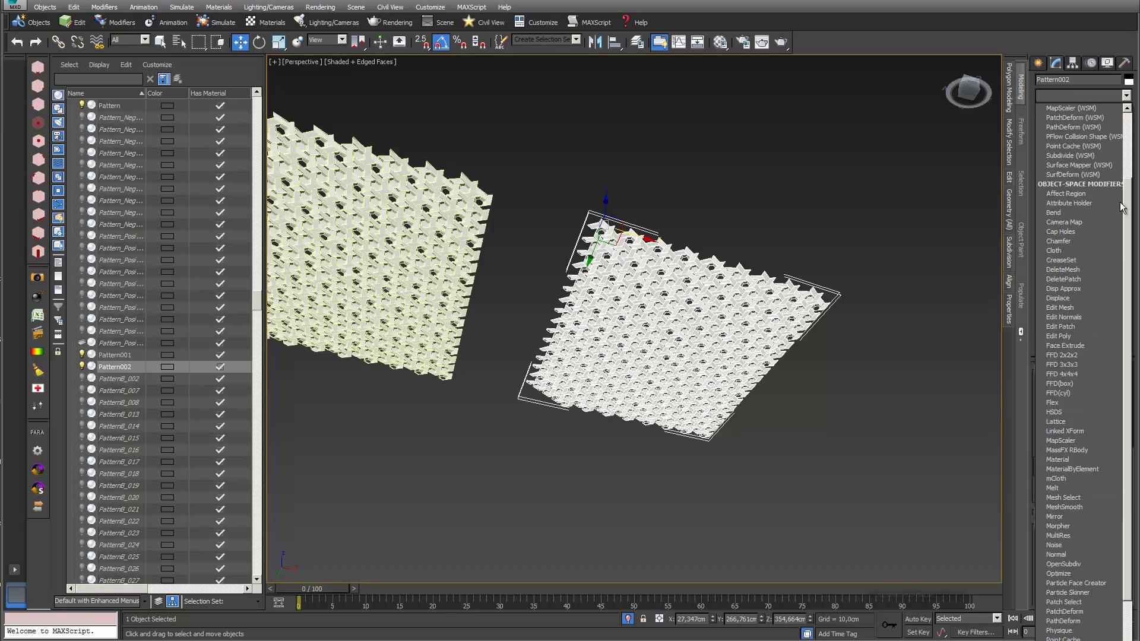
click(1092, 327)
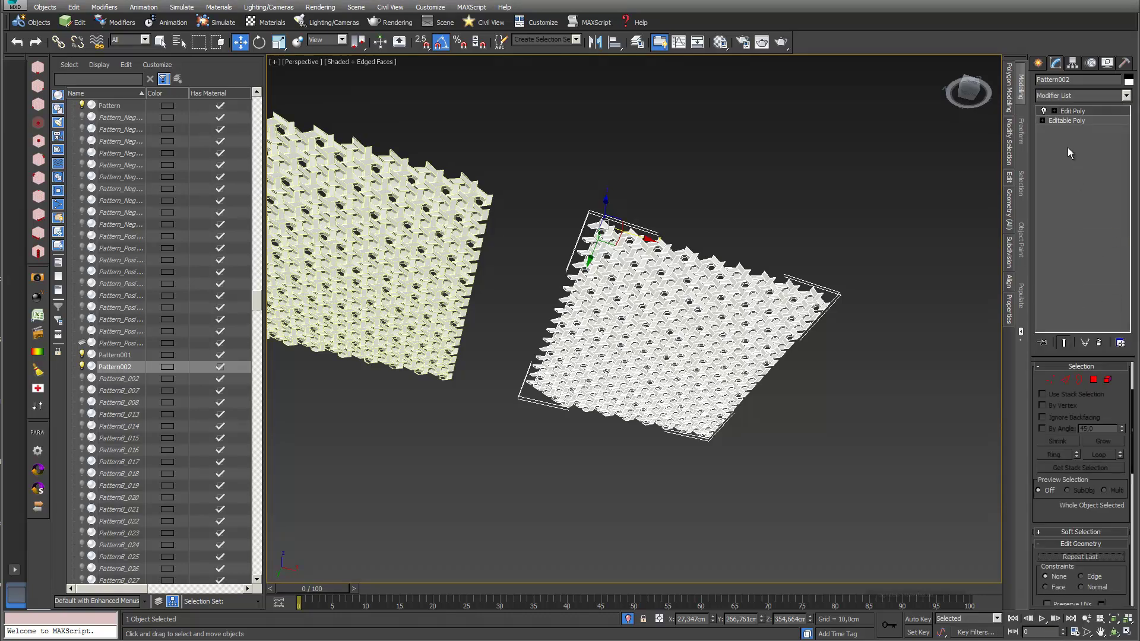
click(1051, 111)
click(1076, 120)
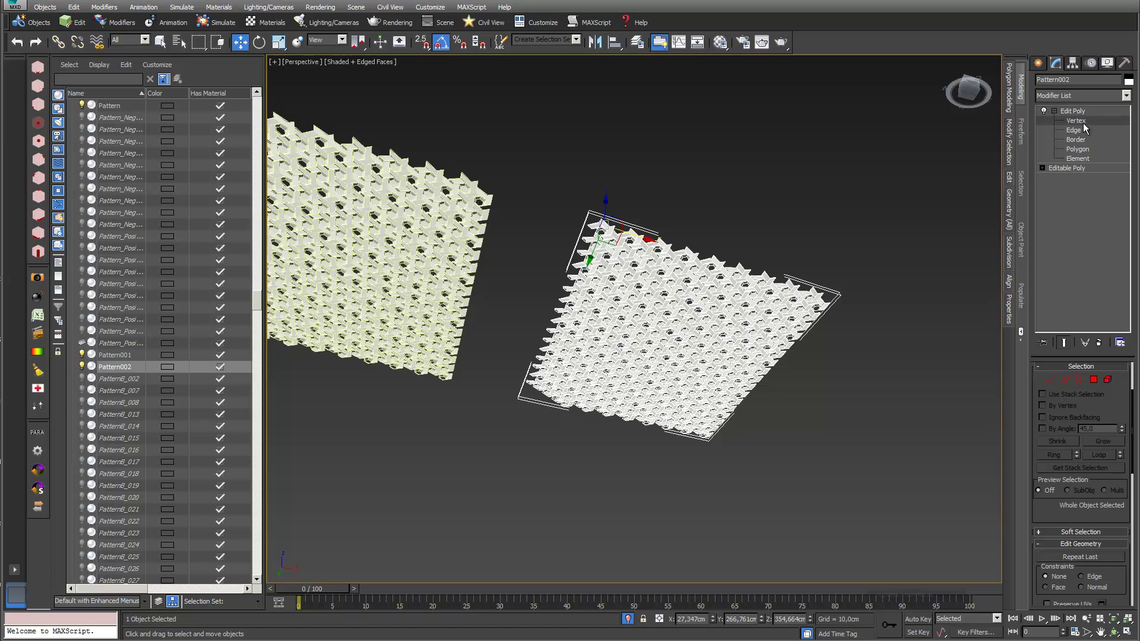
Select the vertices of the corner nearest the pivot of Pattern002.
key(ctrl+a)
drag(584, 206, 617, 248)
scroll(1048, 510, down, 2)
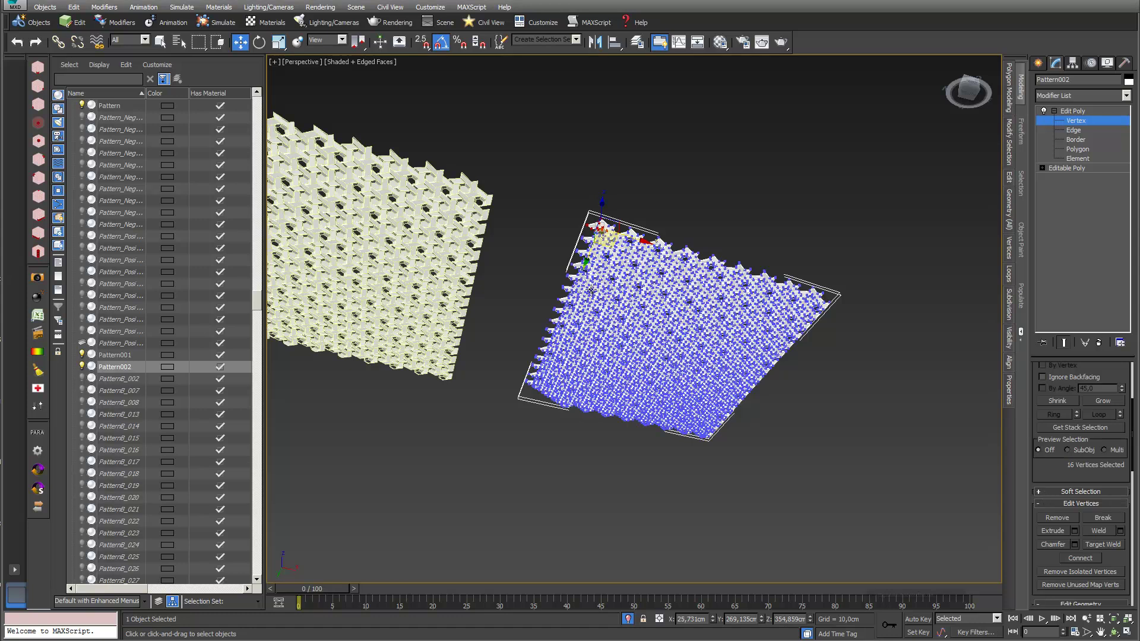
click(548, 284)
drag(566, 189, 621, 251)
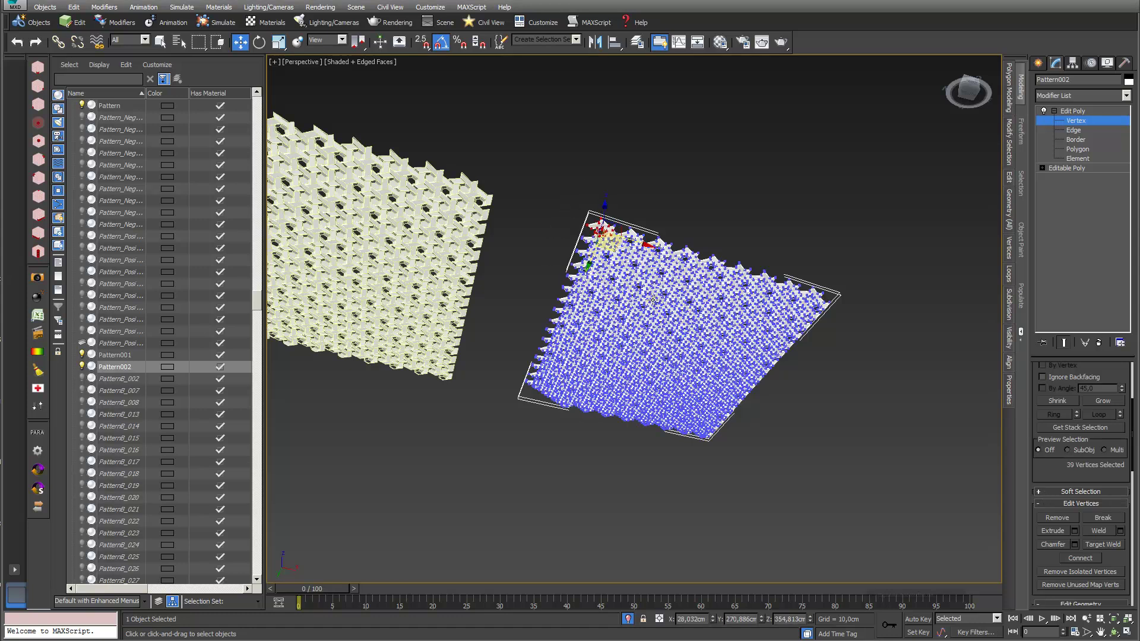
Enable soft selection for the corner vertices and raise the falloff to about 209.8 cm.
click(1043, 493)
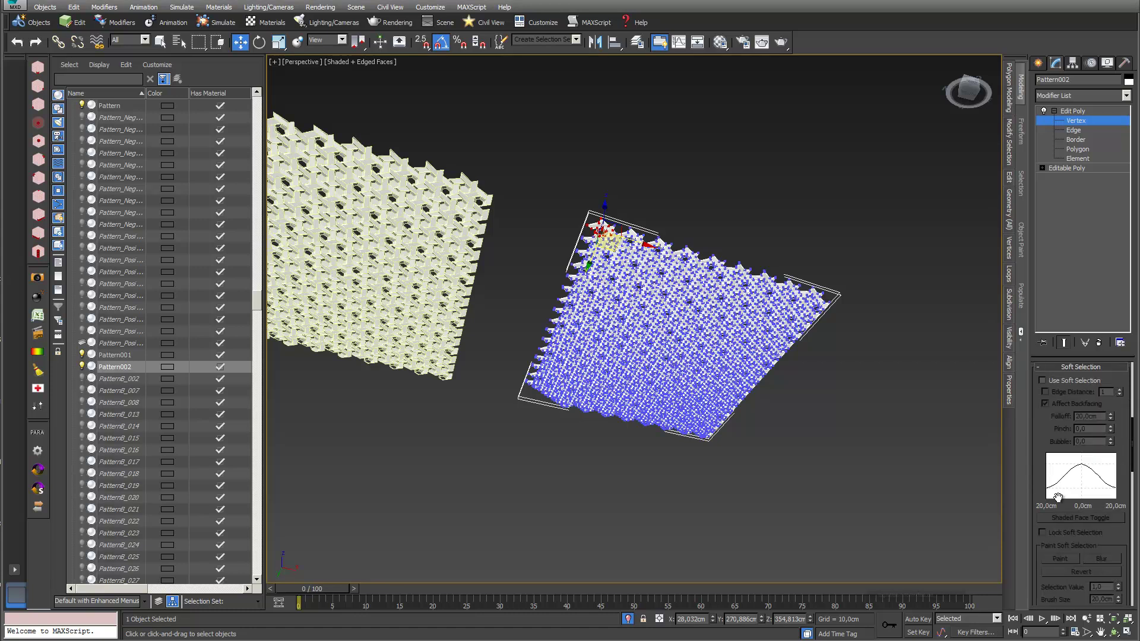
click(1043, 380)
drag(1112, 419, 1055, 0)
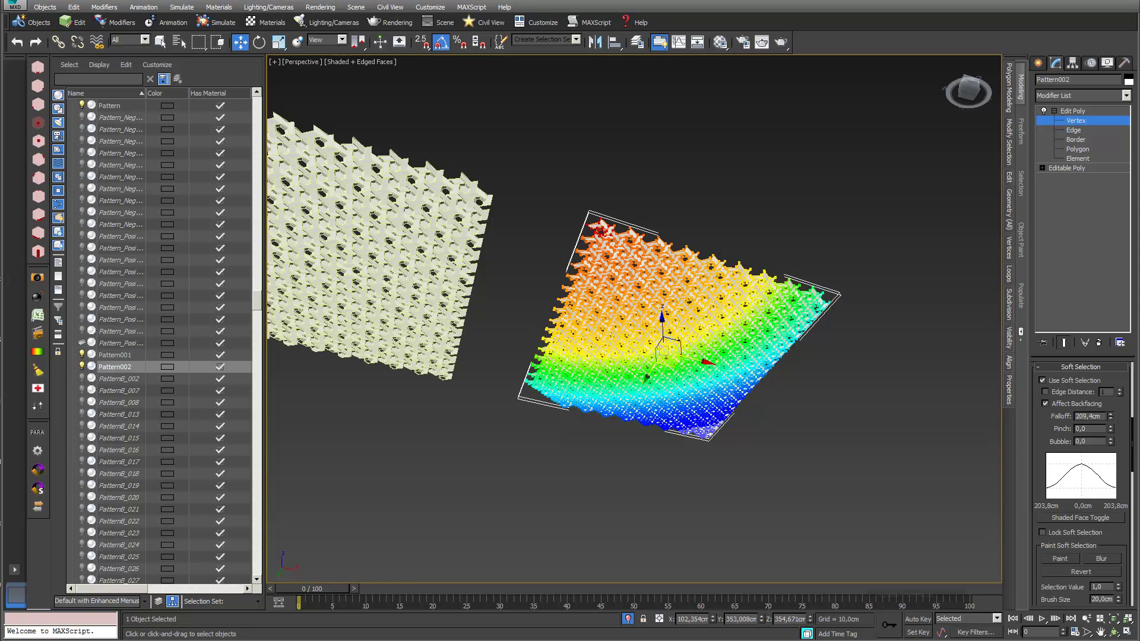
Move the soft-selected corner of Pattern002 straight down along Z by about 33 cm.
scroll(774, 404, up, 5)
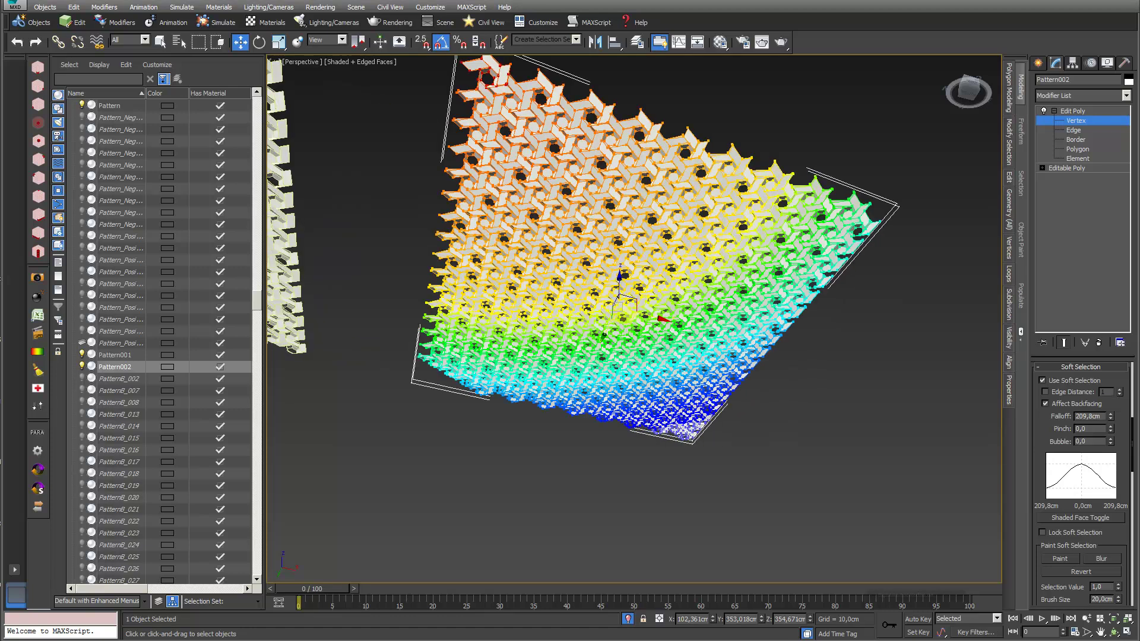
click(1113, 632)
drag(682, 415, 804, 407)
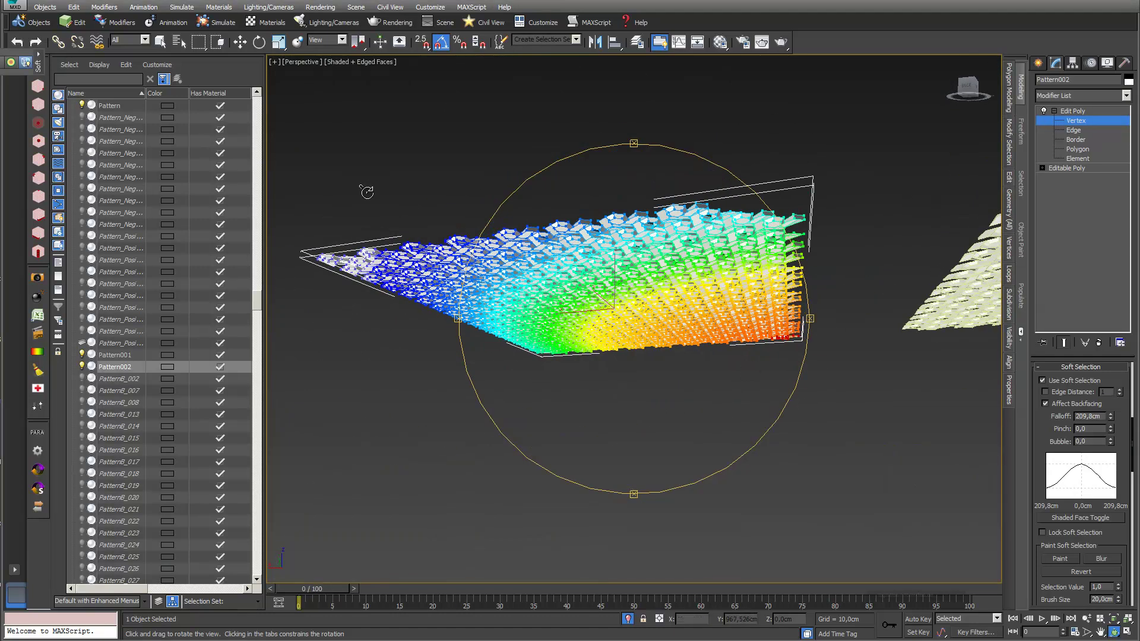
click(239, 42)
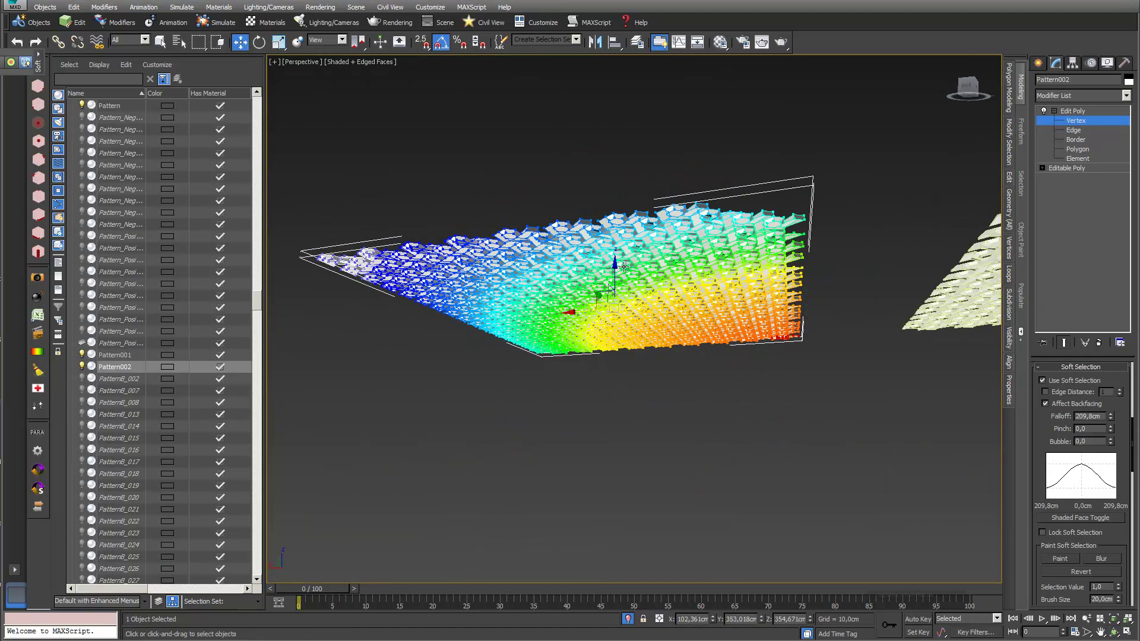
drag(612, 269, 625, 458)
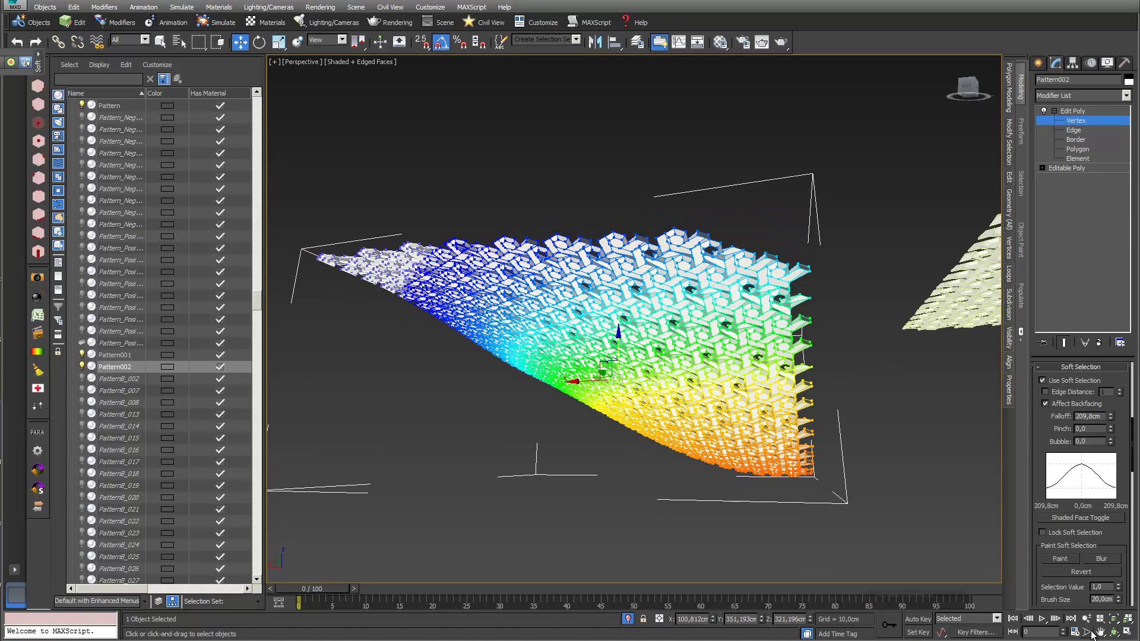
Select a vertex inside the raised, far side of Pattern002, reduce the falloff to 29.372 cm, and pull that area out into a bulge.
click(1114, 632)
drag(556, 371, 698, 439)
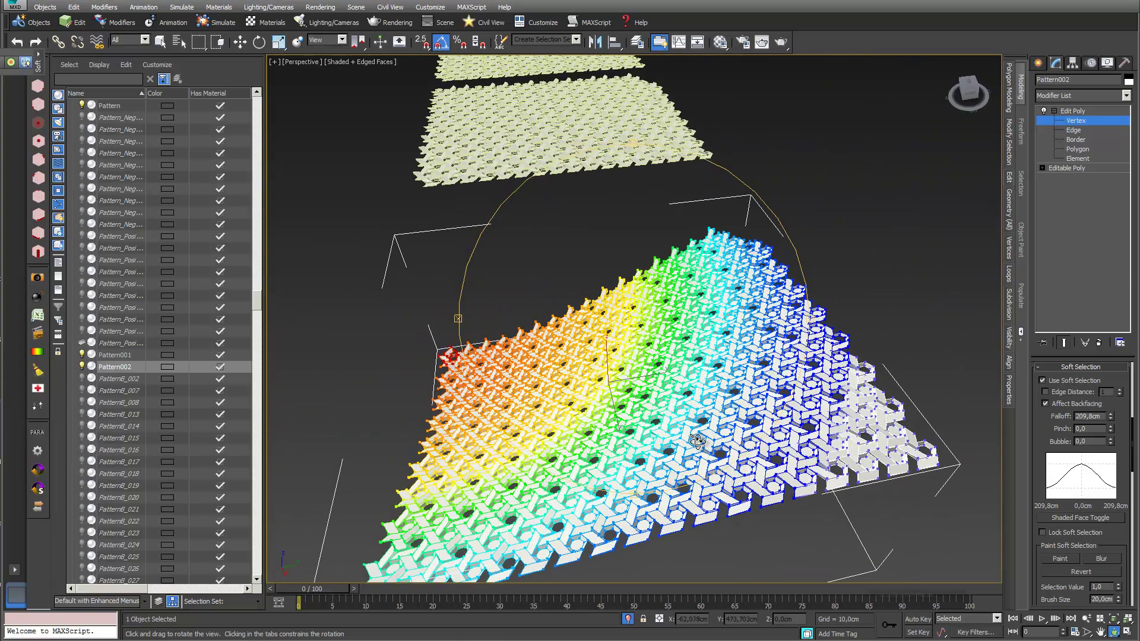
click(160, 41)
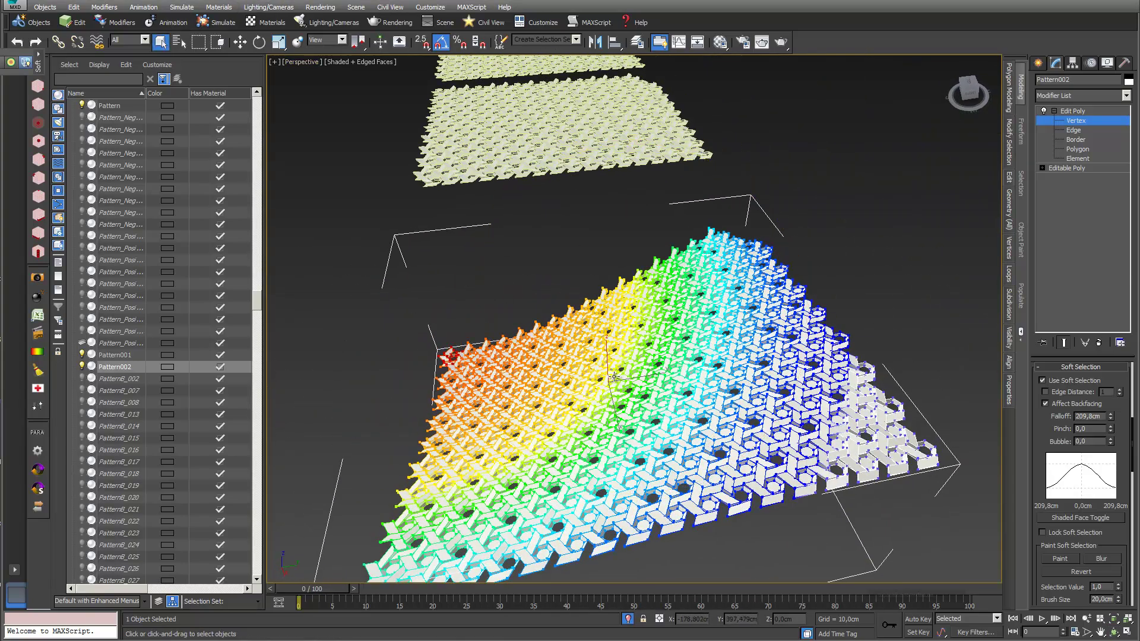
click(781, 406)
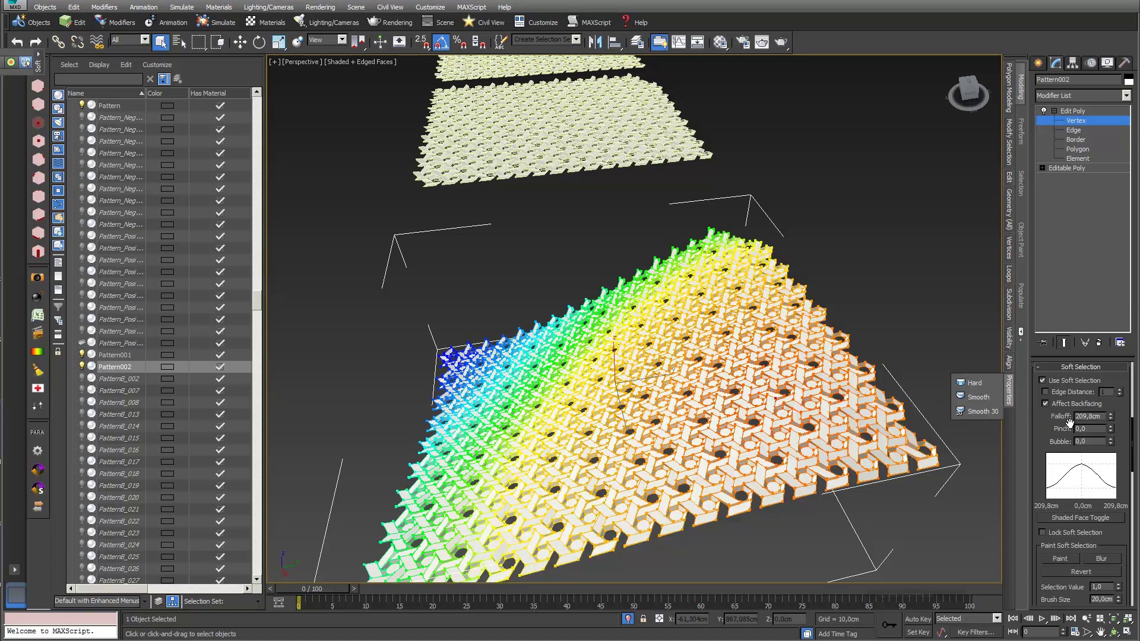
drag(1110, 419, 1126, 469)
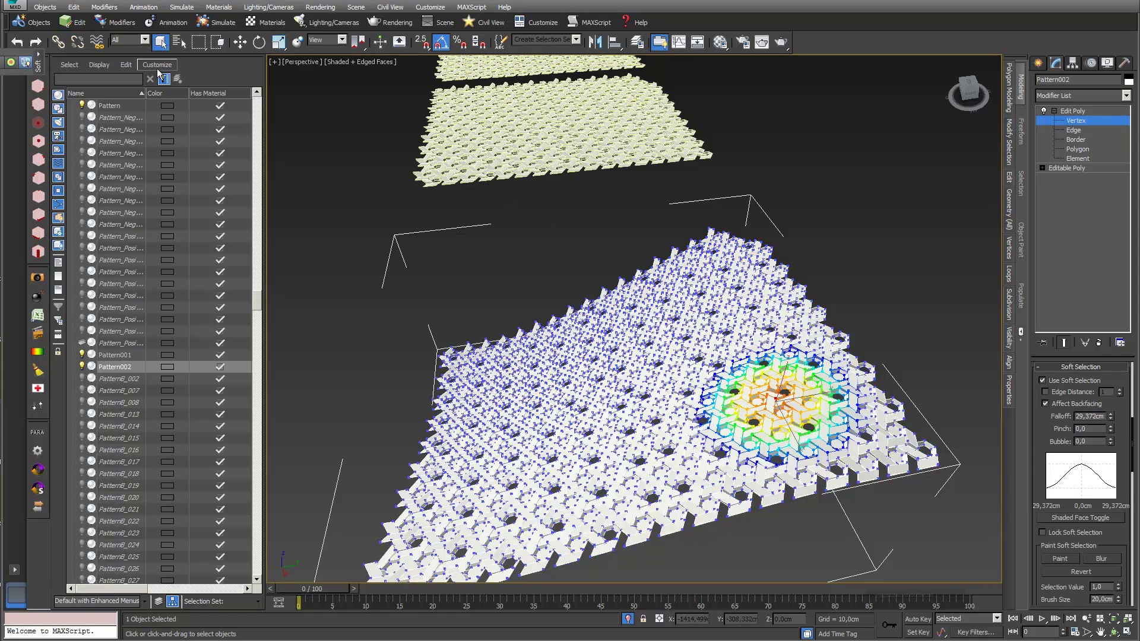
click(245, 44)
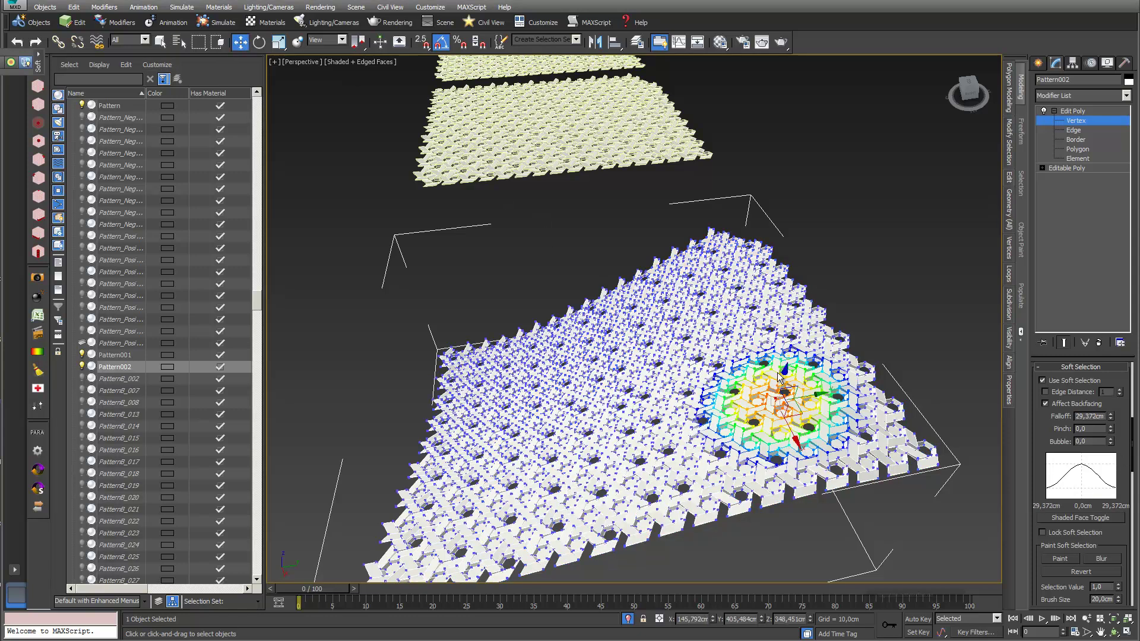
drag(783, 377, 822, 320)
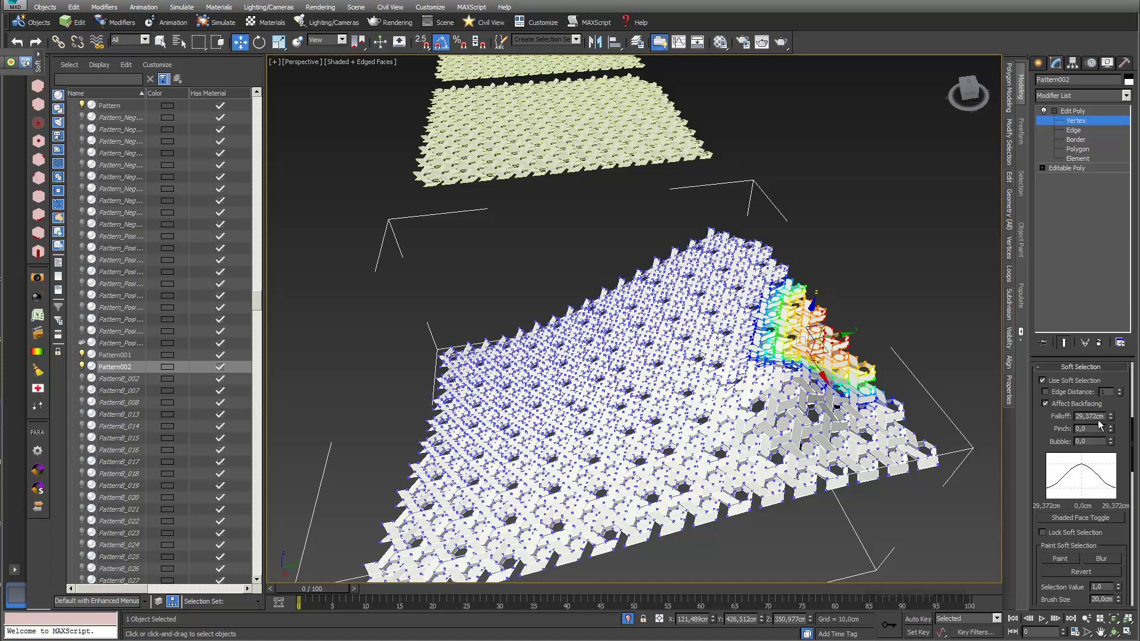
Widen the soft selection falloff to 68.437 cm, try moving the bulge further, and undo that move.
drag(1112, 418, 1112, 392)
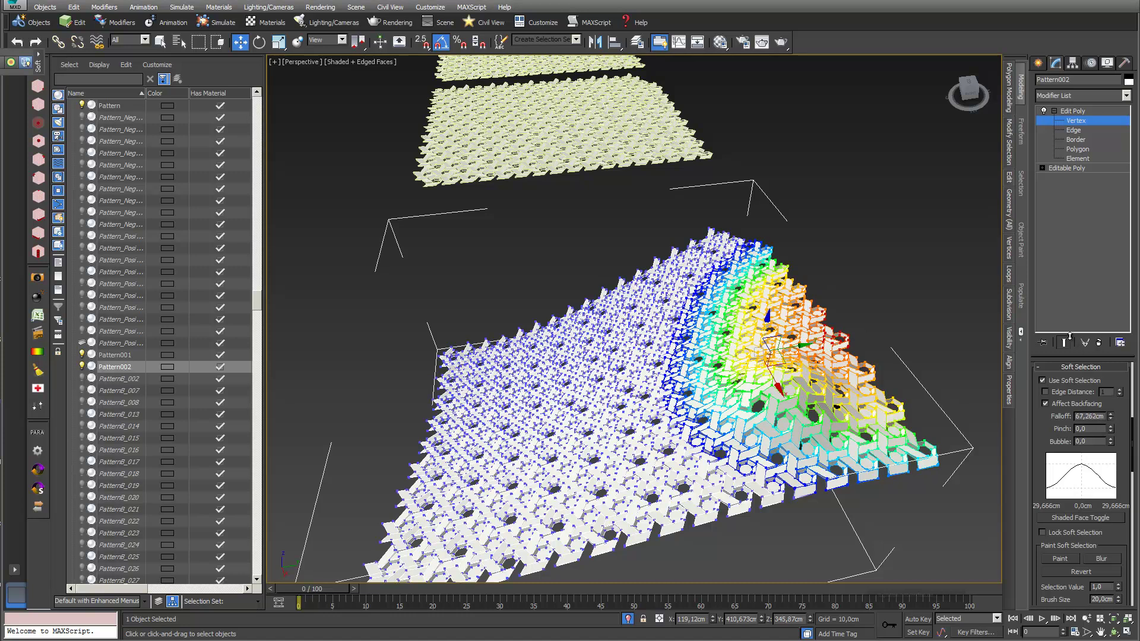
drag(793, 344, 738, 366)
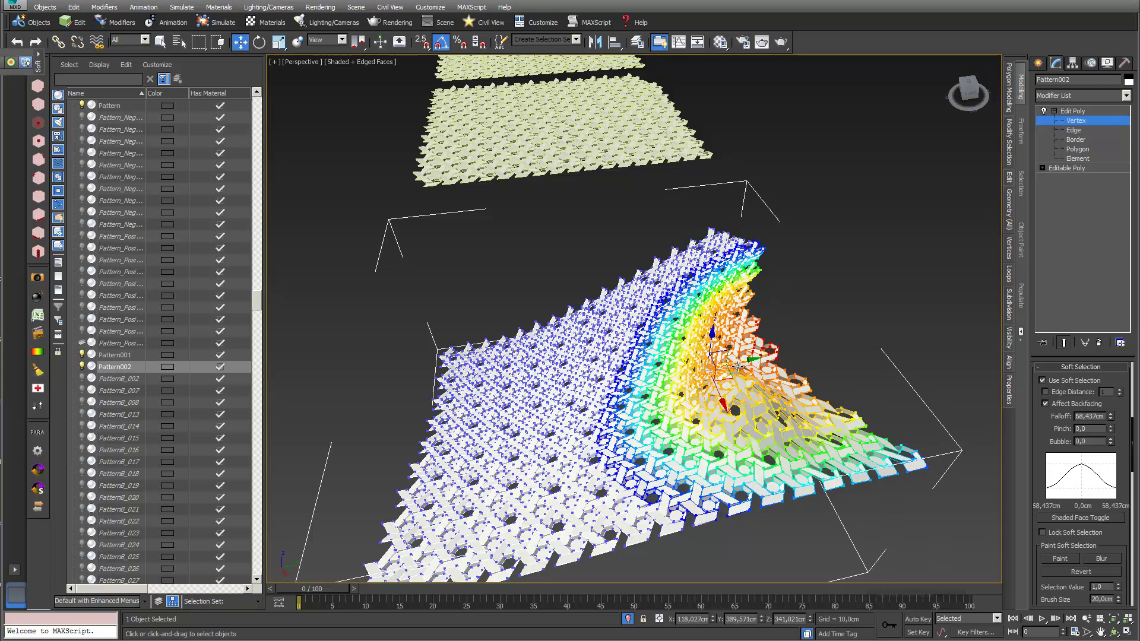
key(ctrl+z)
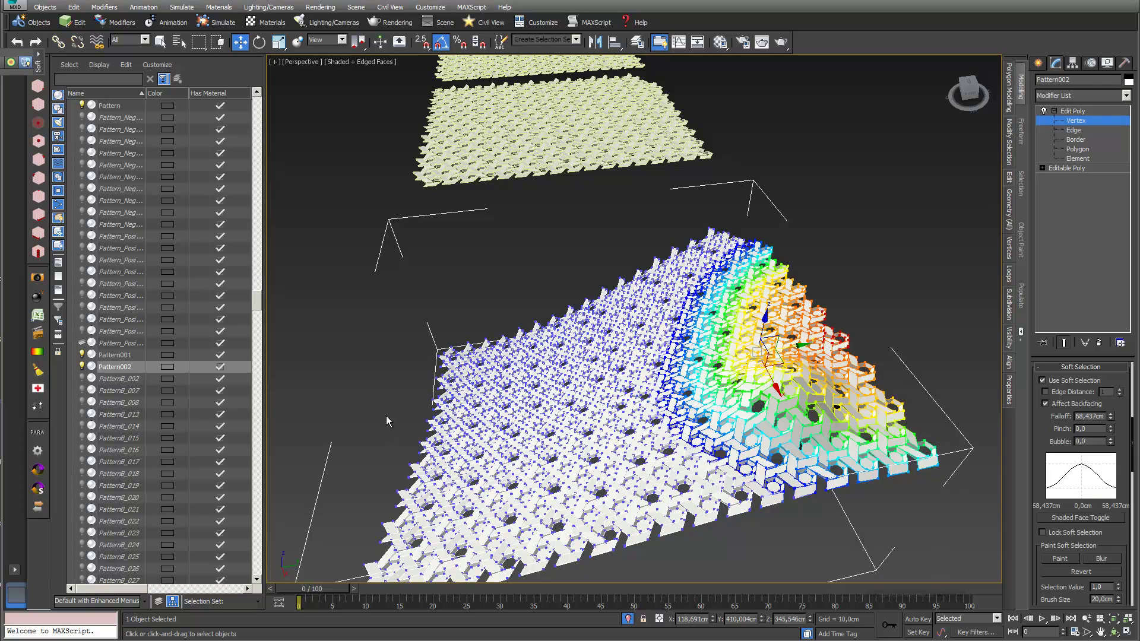
Select a vertex on the opposite side edge of Pattern002 and pull its soft-selected surroundings upward into a large bulge.
drag(442, 488, 442, 488)
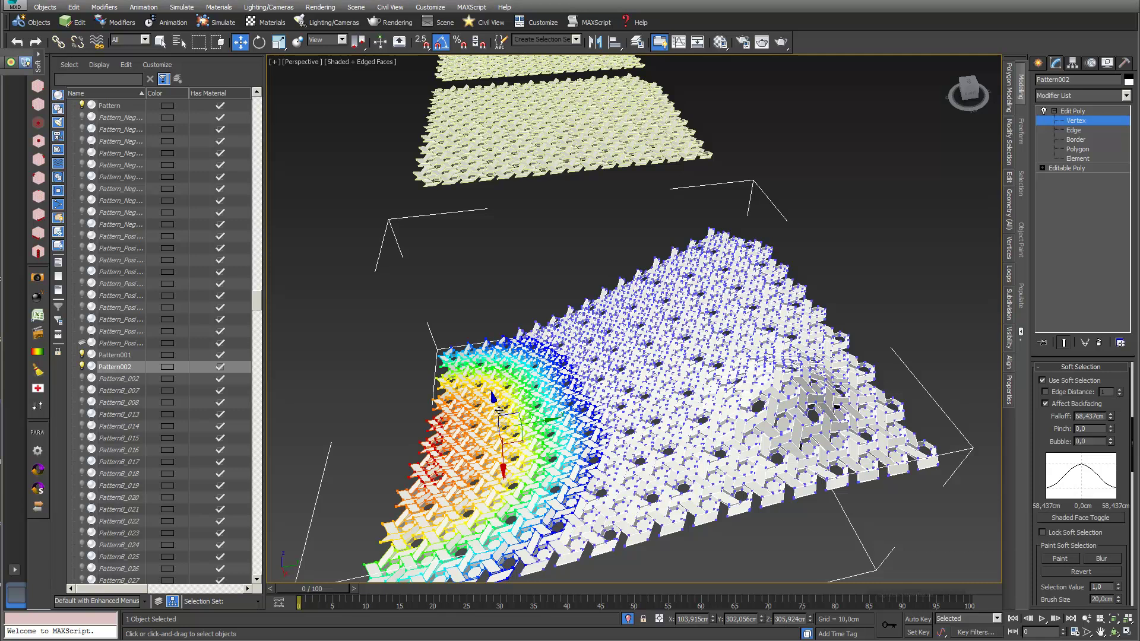
drag(496, 411, 477, 340)
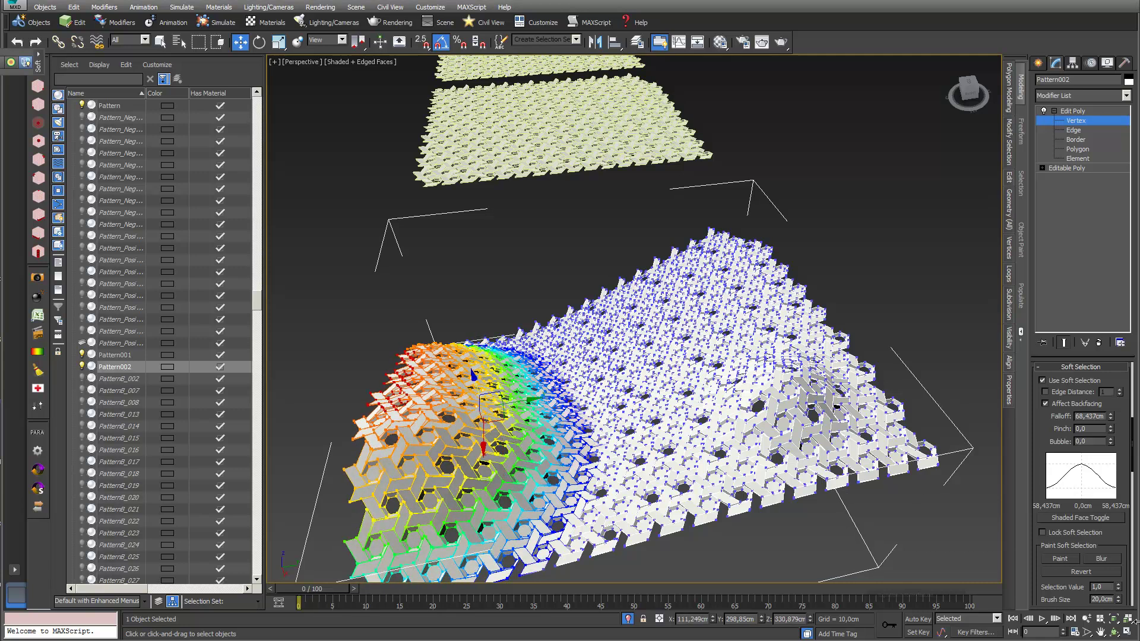
click(1115, 633)
drag(602, 391, 782, 358)
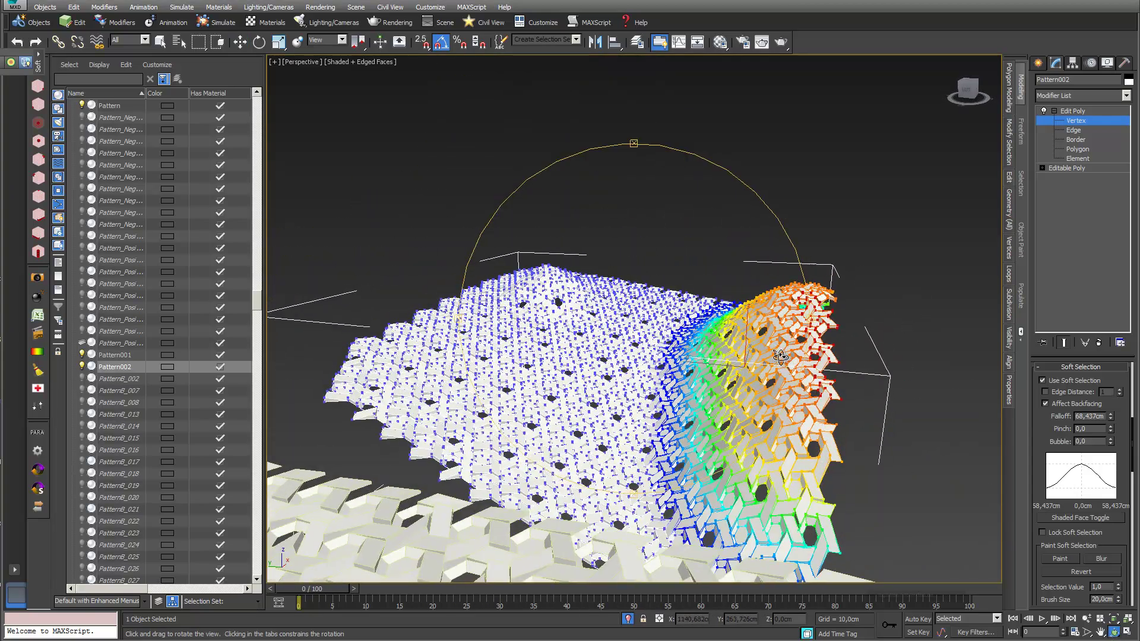
Leave the vertex level of Pattern002 and select the flat original Pattern object.
click(1085, 117)
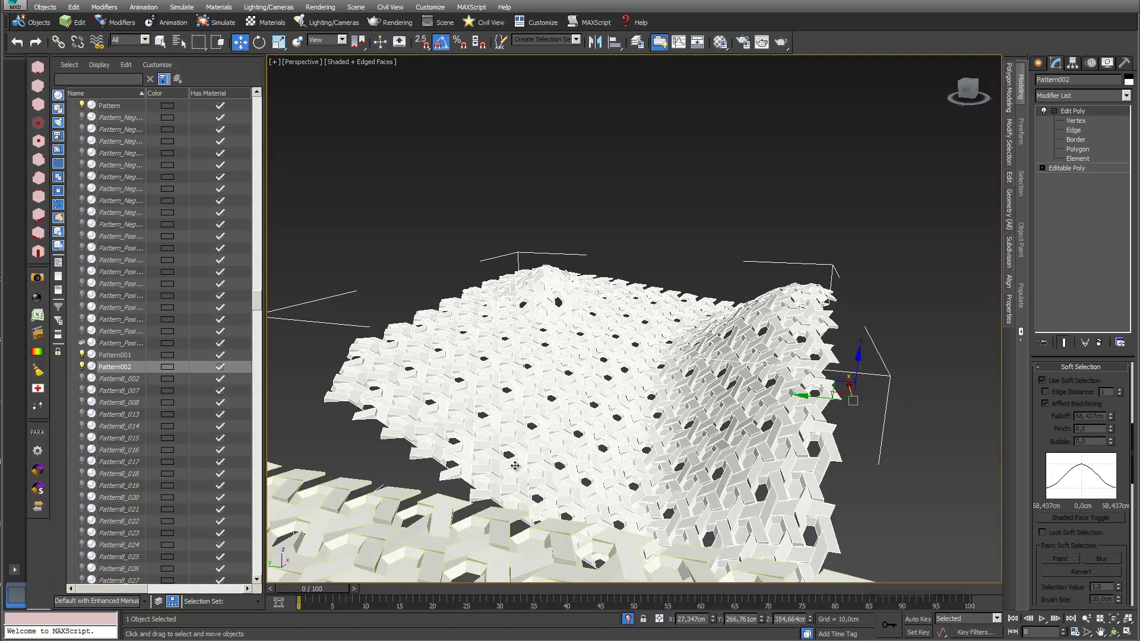
scroll(514, 466, down, 5)
click(474, 462)
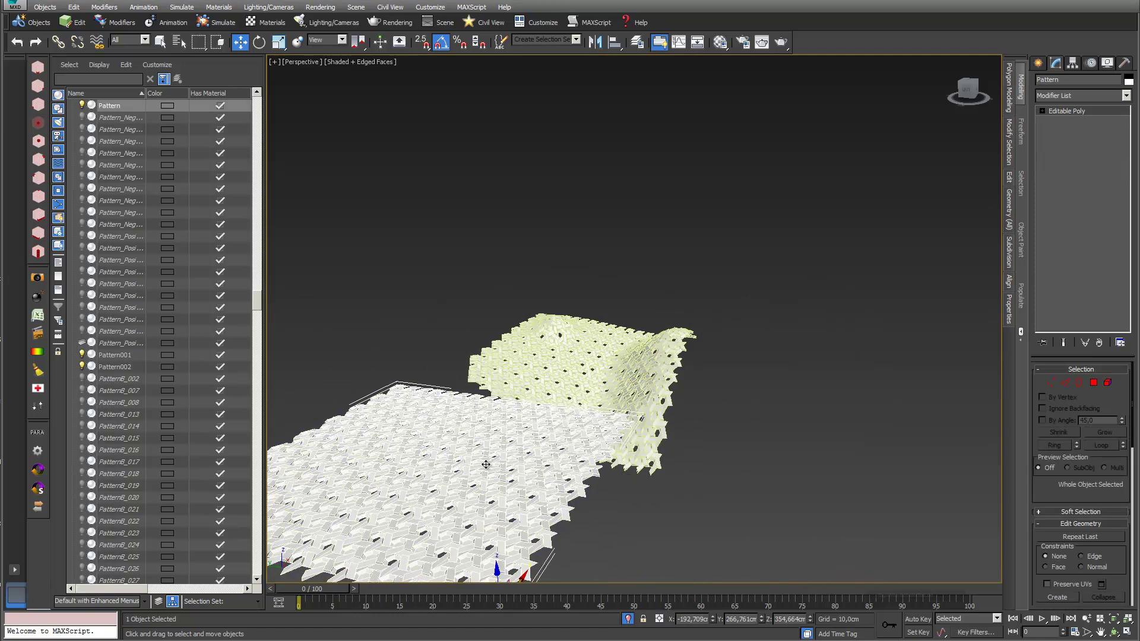
middle_drag(488, 448, 526, 414)
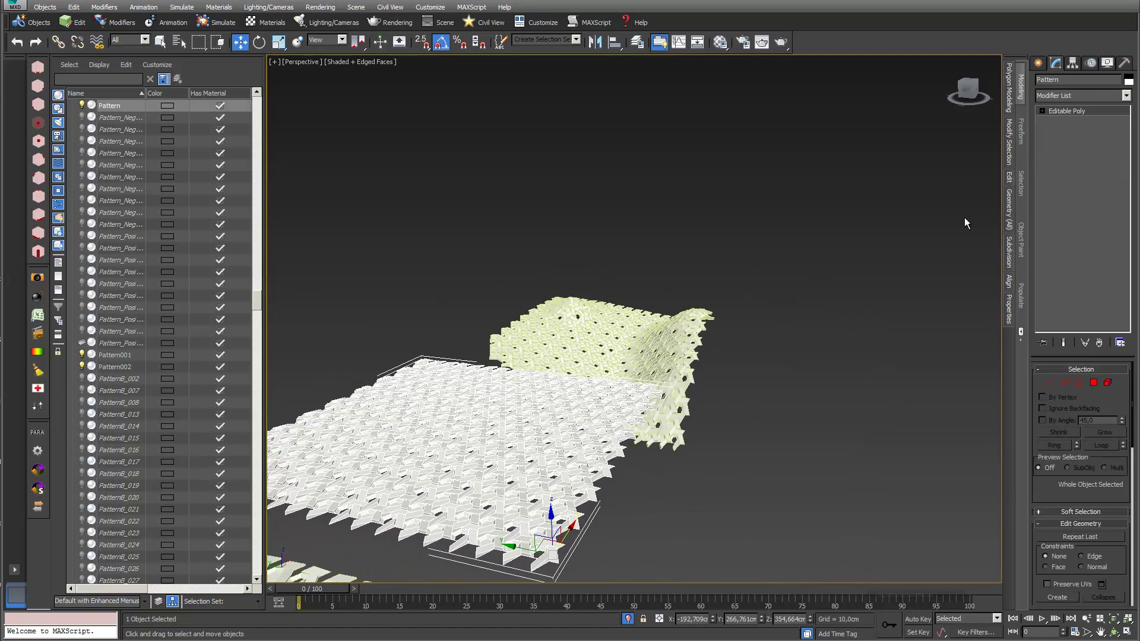
Add an FFD(box) modifier to the flat Pattern object.
click(1125, 96)
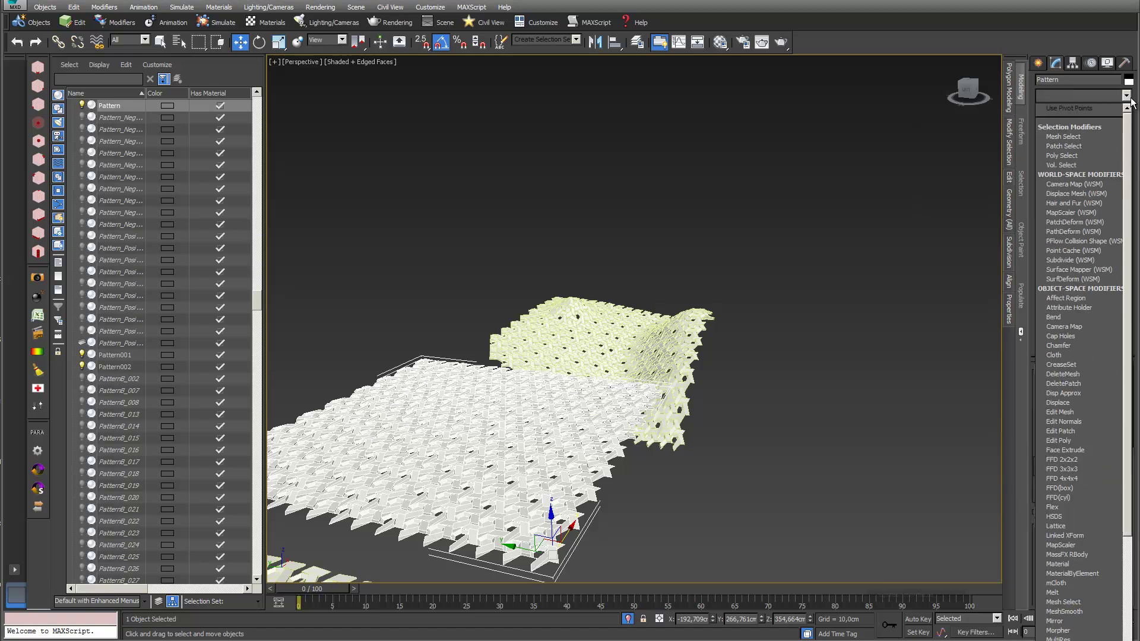
drag(1126, 134, 1134, 257)
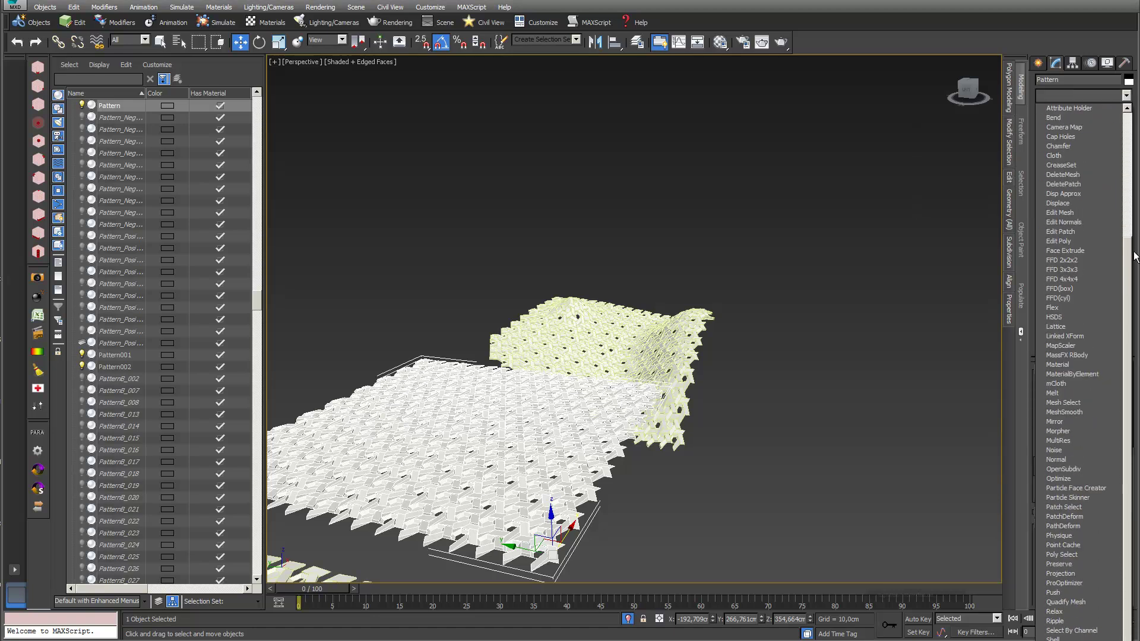
click(1092, 287)
middle_drag(564, 472, 627, 419)
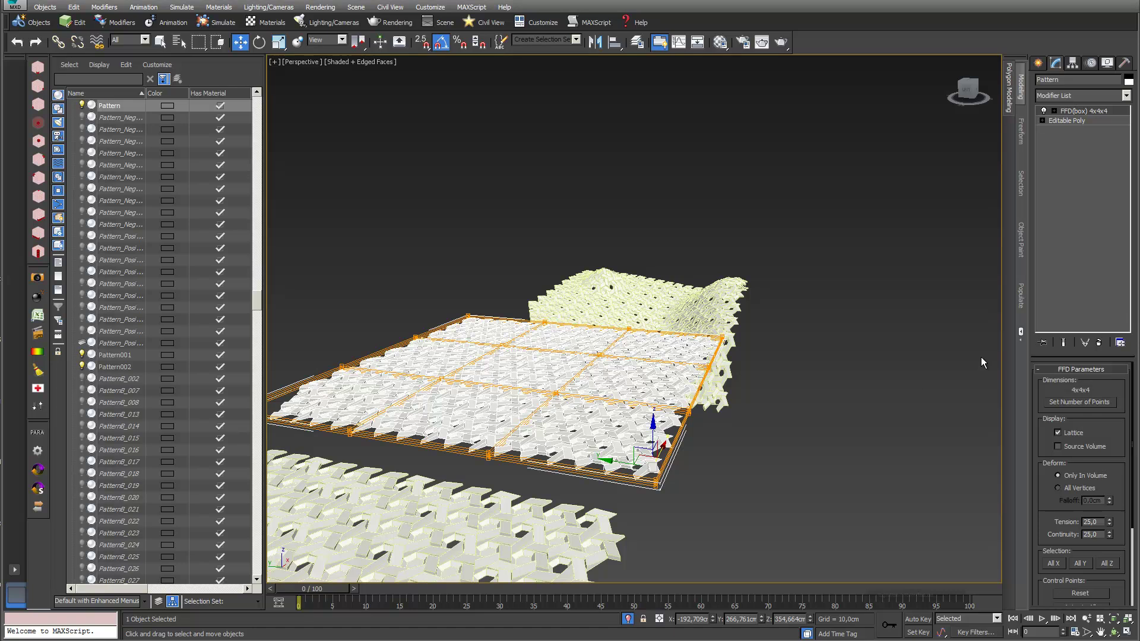
Set the FFD lattice's number of points to length 3, width 3 and height 2.
click(1086, 402)
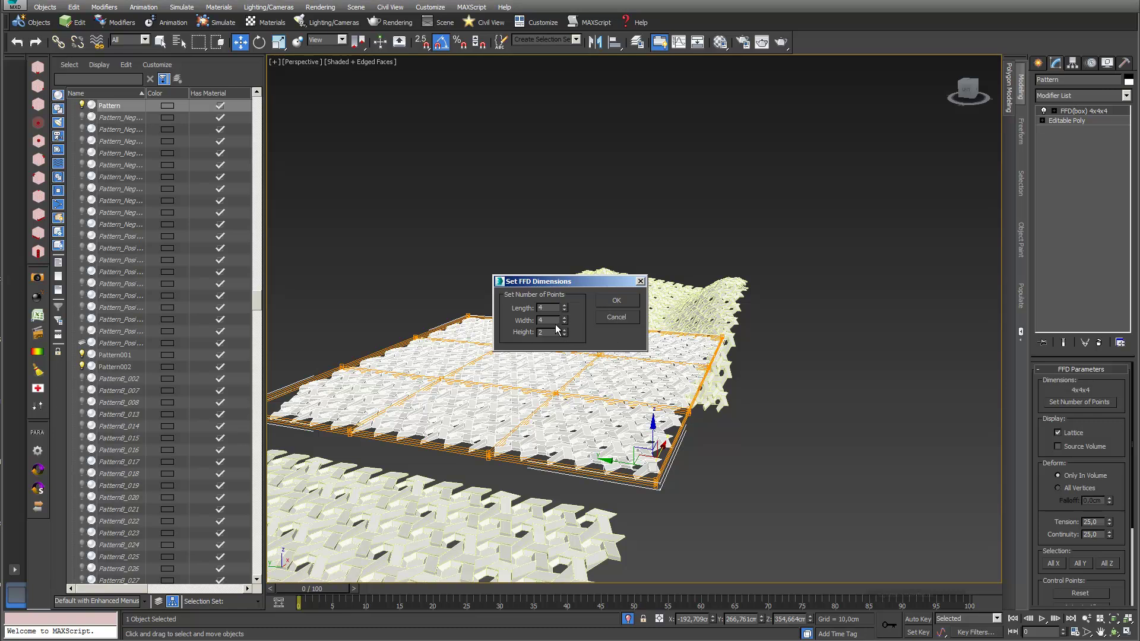
click(615, 301)
scroll(520, 398, up, 2)
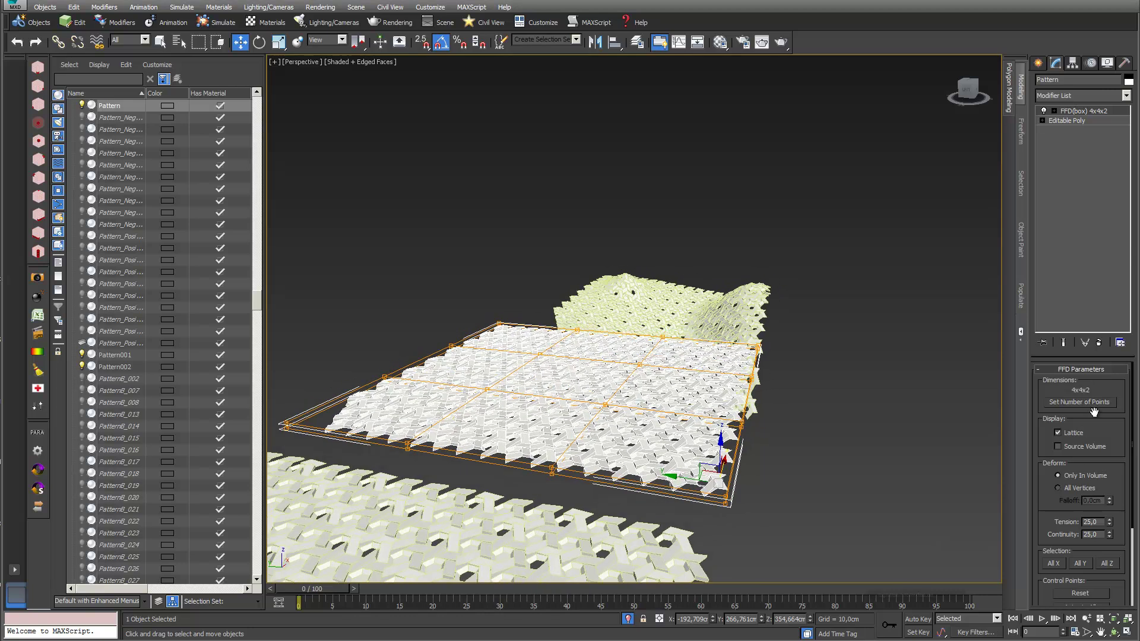
click(1099, 406)
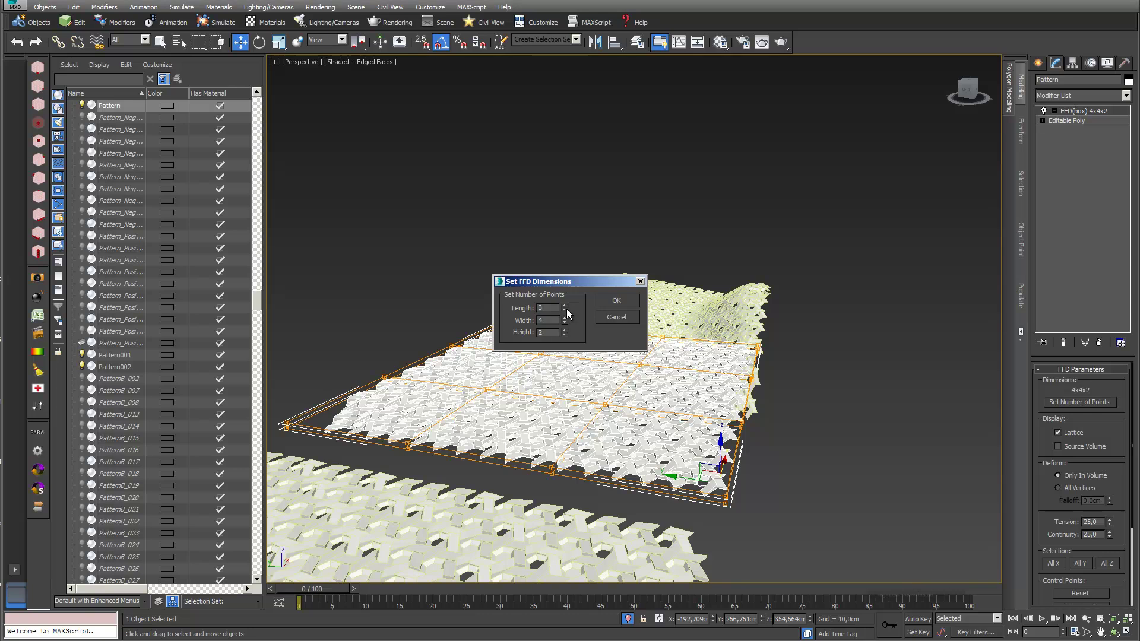
click(616, 300)
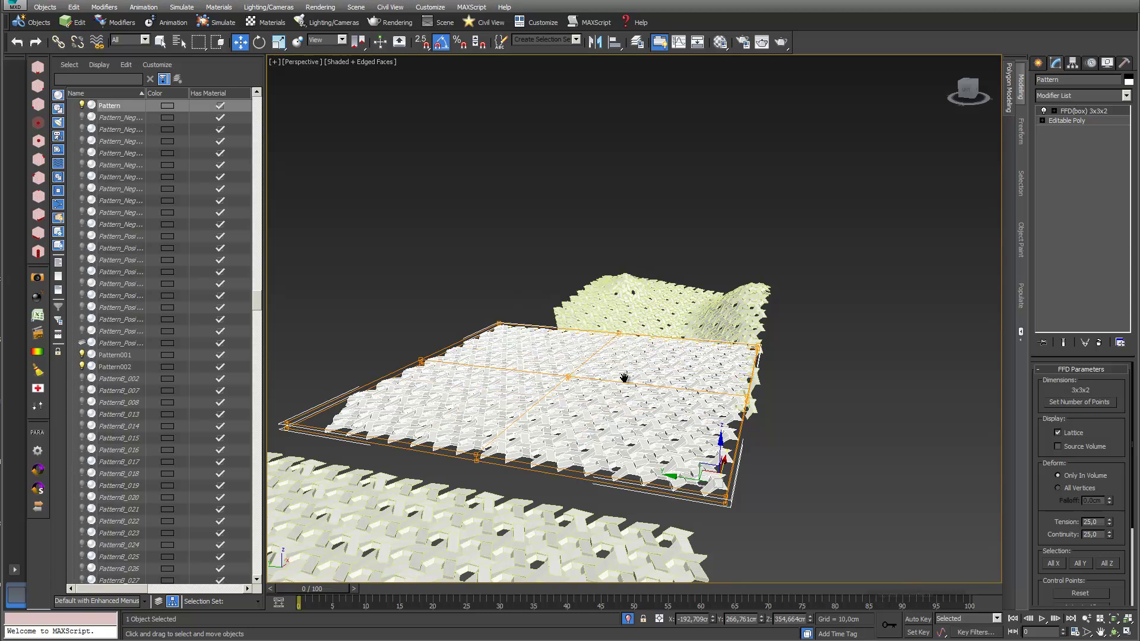
Enter the FFD's control point level and raise the lattice's centre control point to dome the Pattern, to about Z 396 cm.
scroll(623, 376, down, 3)
scroll(635, 376, up, 4)
middle_drag(640, 378, 644, 378)
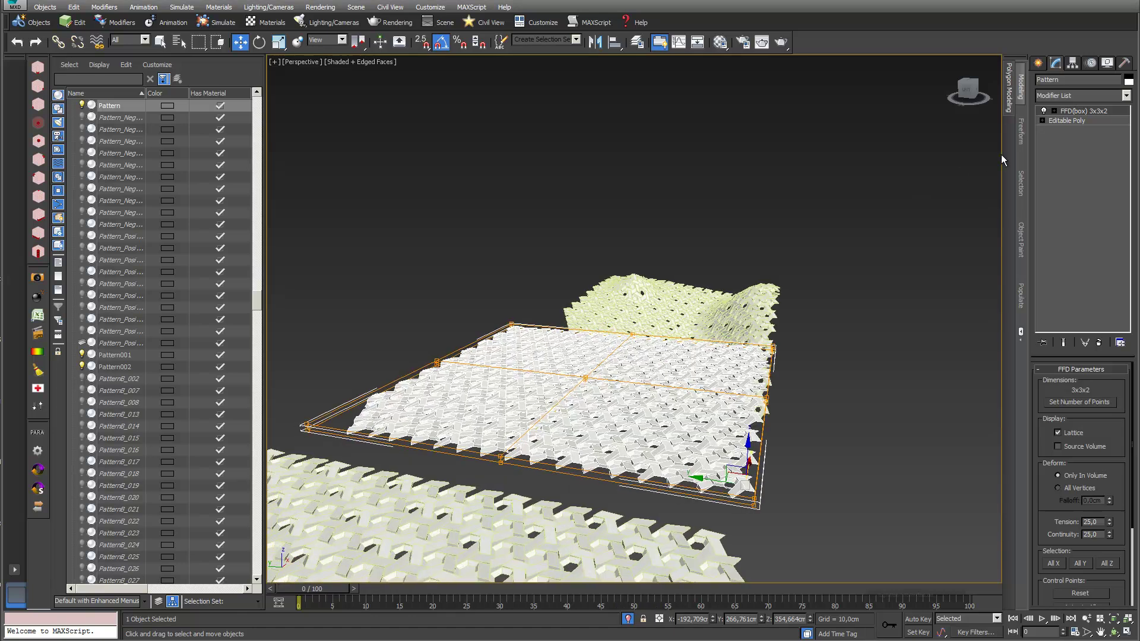
click(1055, 111)
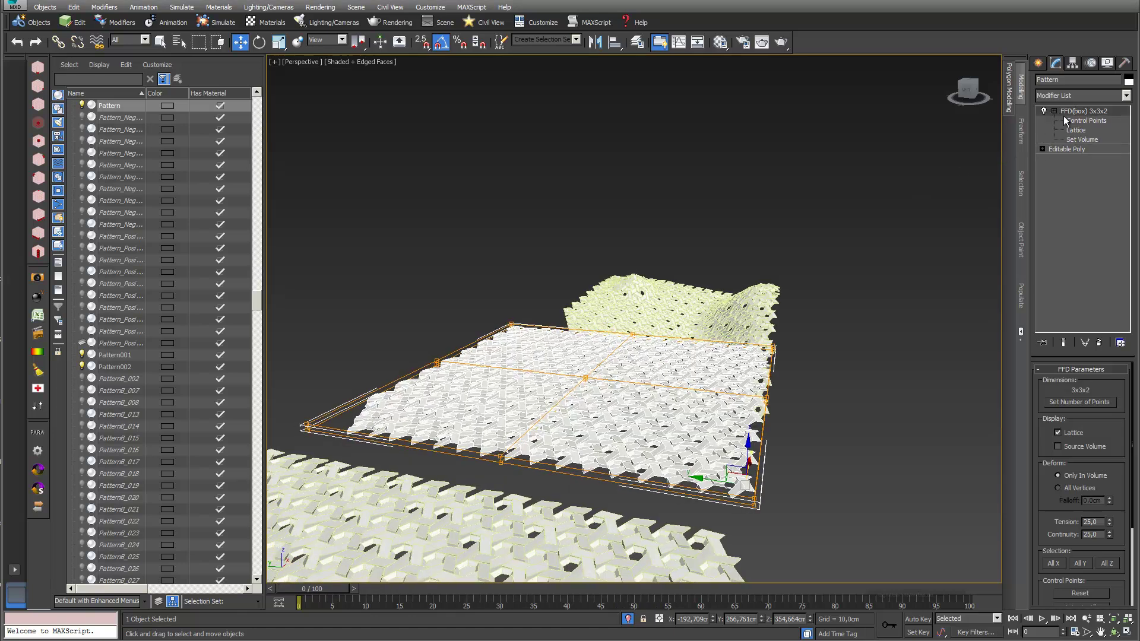
click(1085, 121)
drag(594, 396, 643, 320)
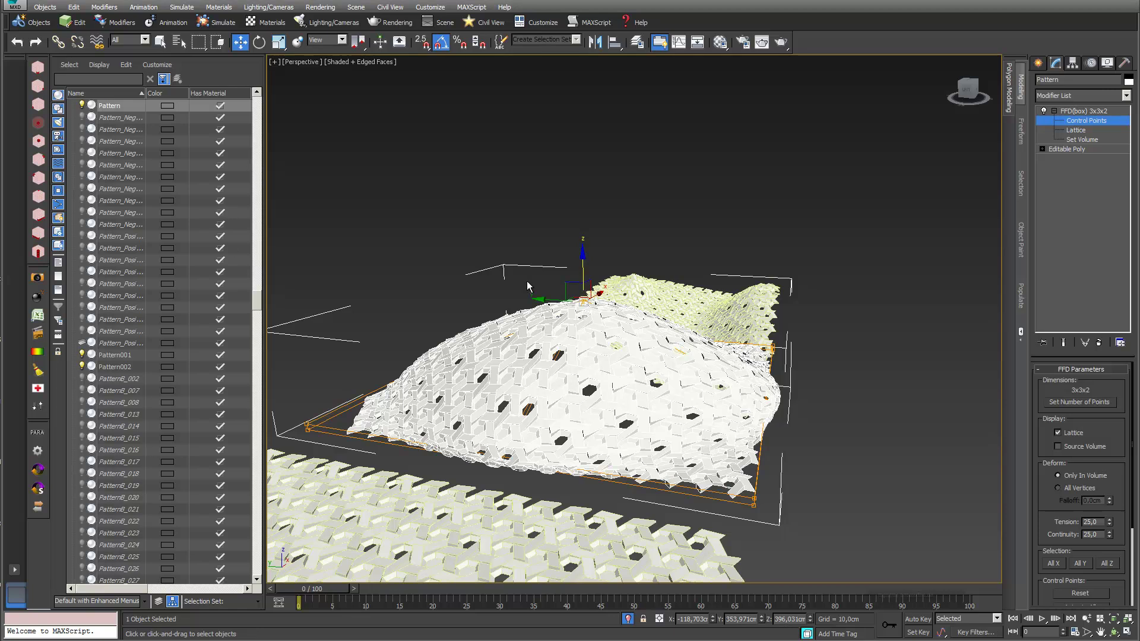
Pull one near corner control point of the lattice outward and raise the corner control point at the other end of that side.
click(738, 498)
drag(738, 498, 826, 517)
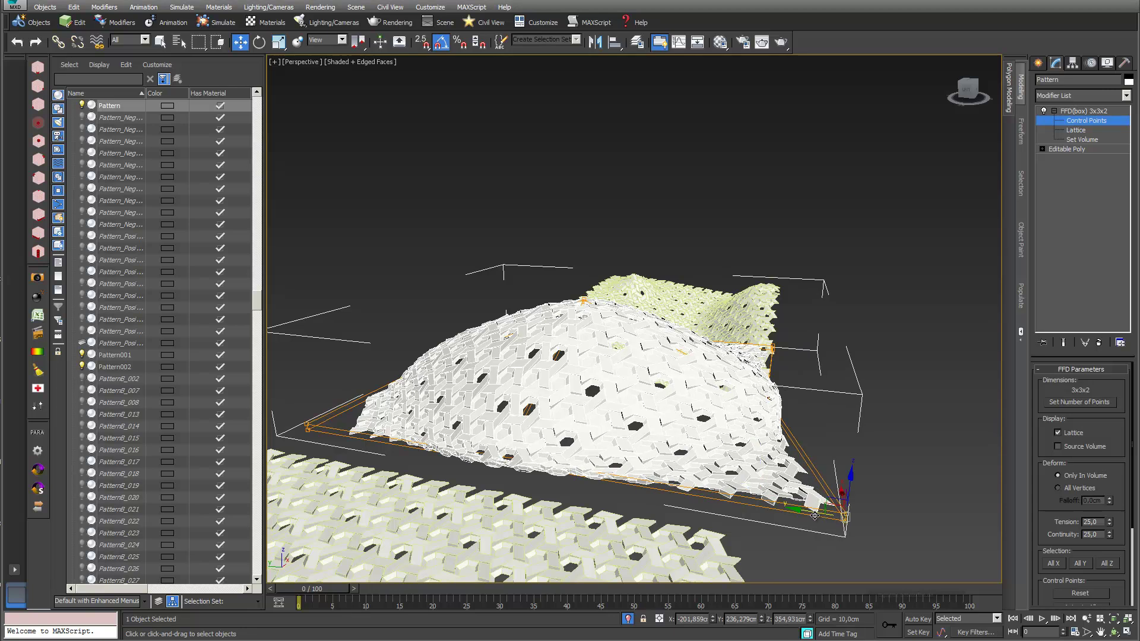
click(306, 426)
drag(306, 390, 300, 323)
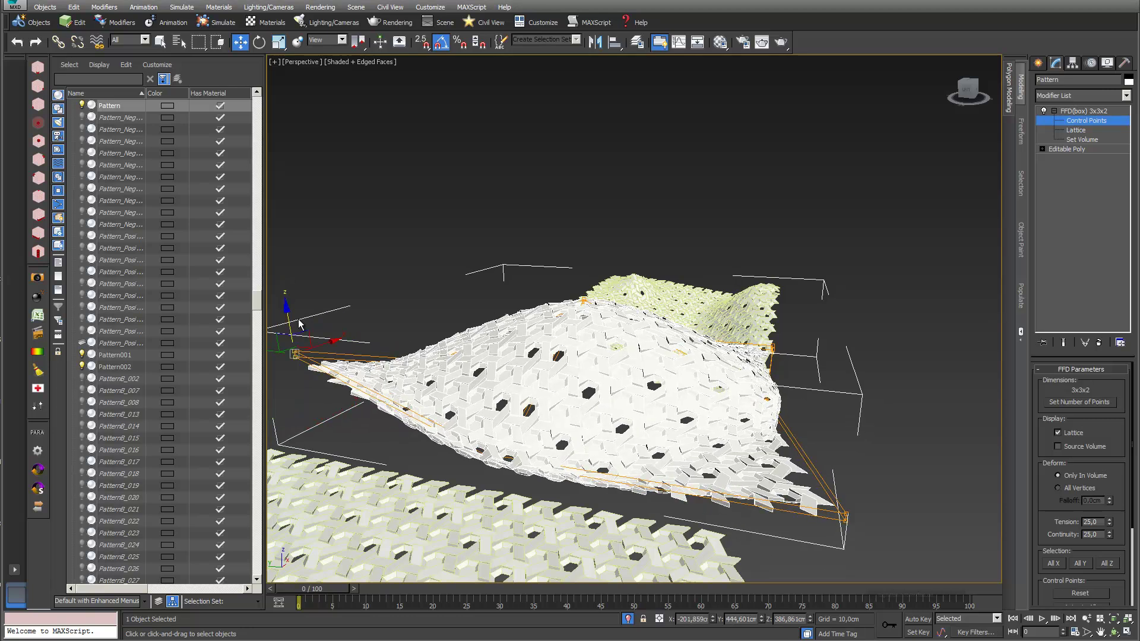
Set the FFD deformation's tension to 24.1 and its continuity to 0.0.
click(1113, 633)
drag(629, 394, 523, 398)
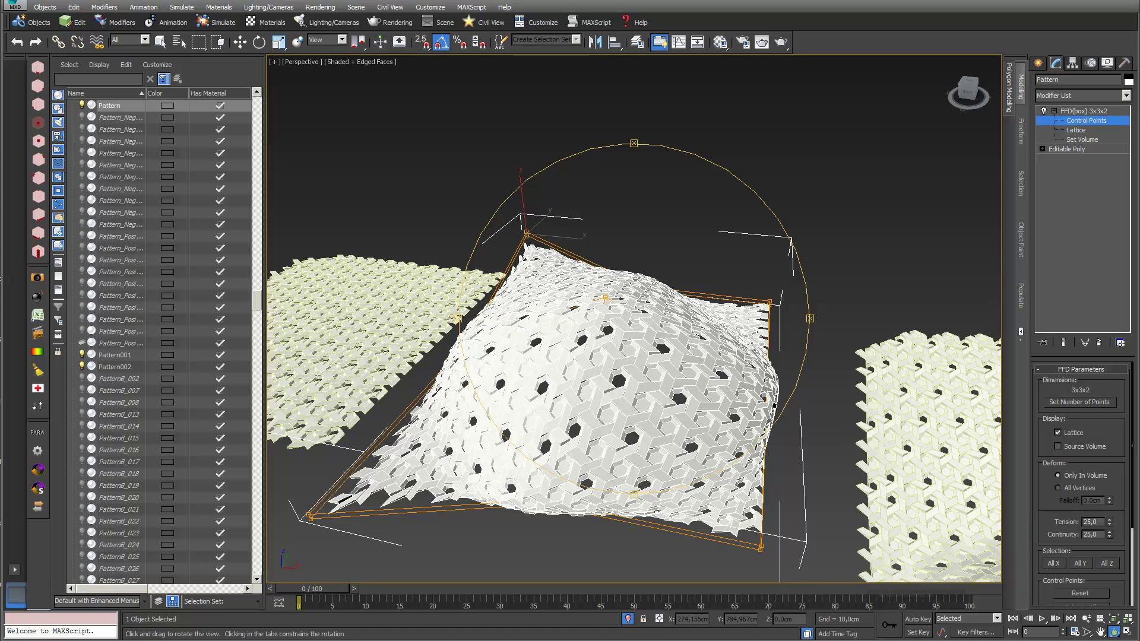
key(w)
drag(1037, 498, 1048, 473)
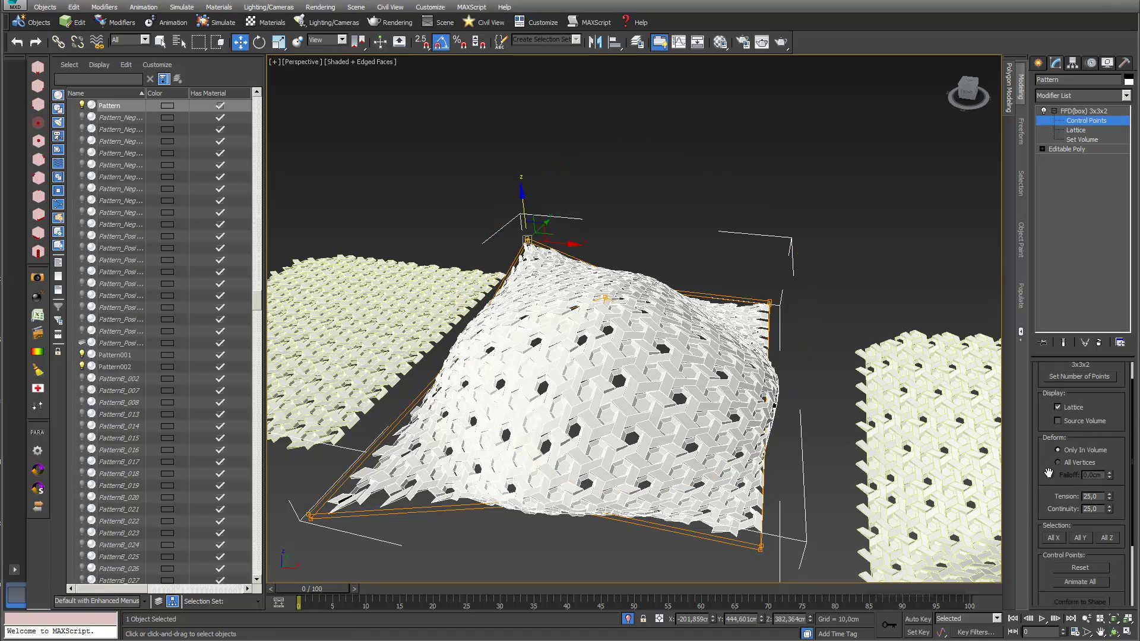
drag(1108, 497, 1121, 462)
drag(1105, 383, 1124, 582)
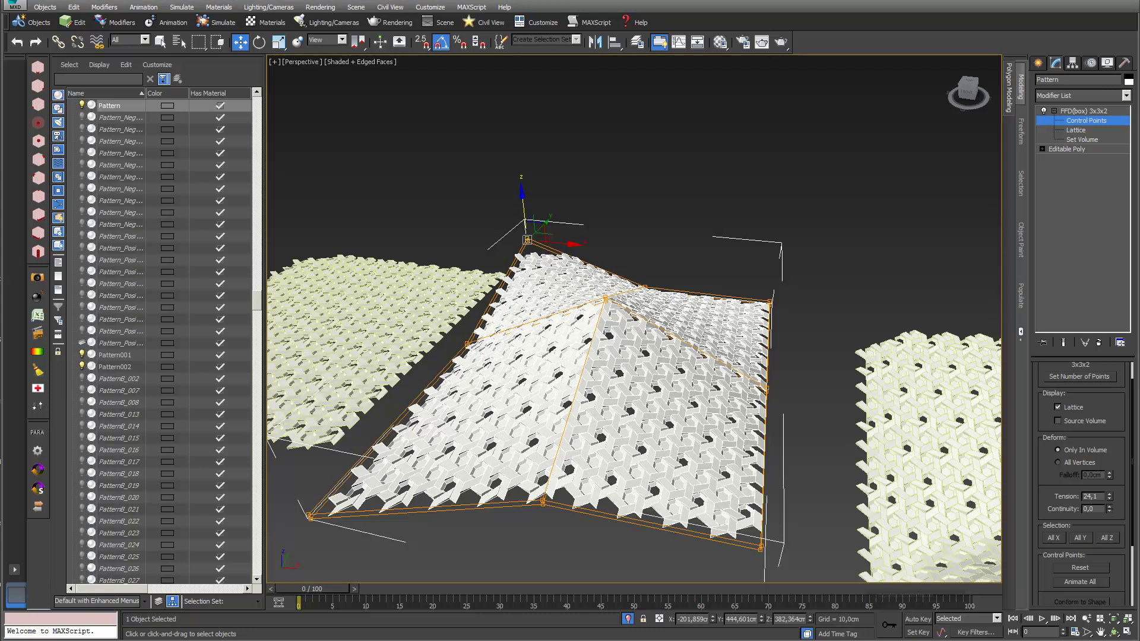
Lower the FFD tension to 12.0 and inspect the sharper folds of the Pattern from several angles.
click(1114, 633)
drag(861, 416, 643, 304)
scroll(643, 304, up, 5)
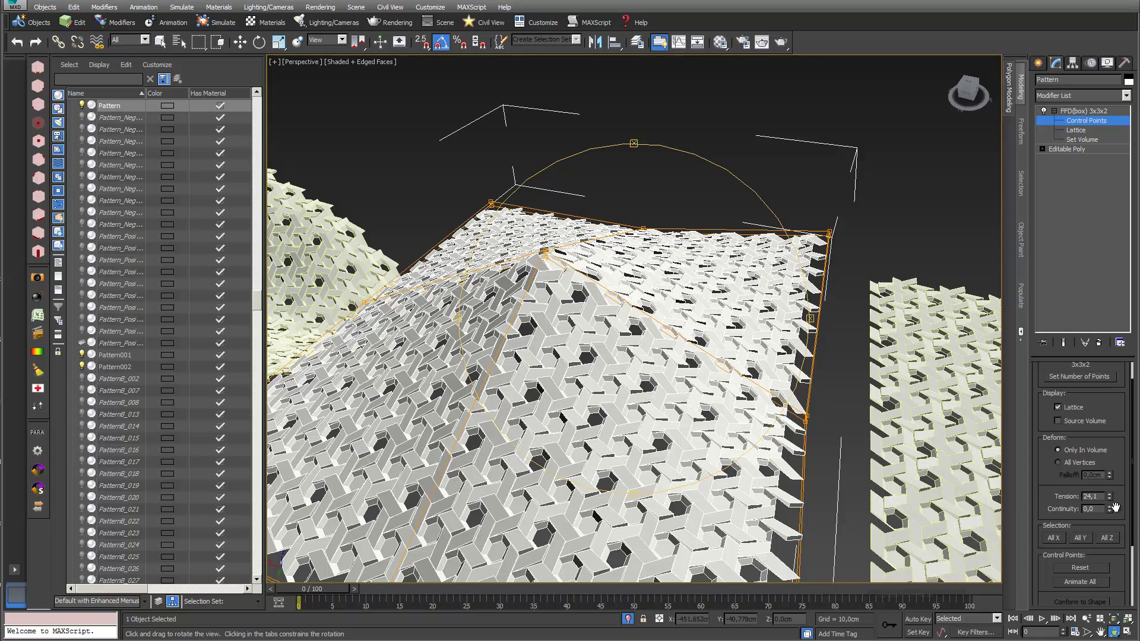
drag(1108, 496, 1115, 565)
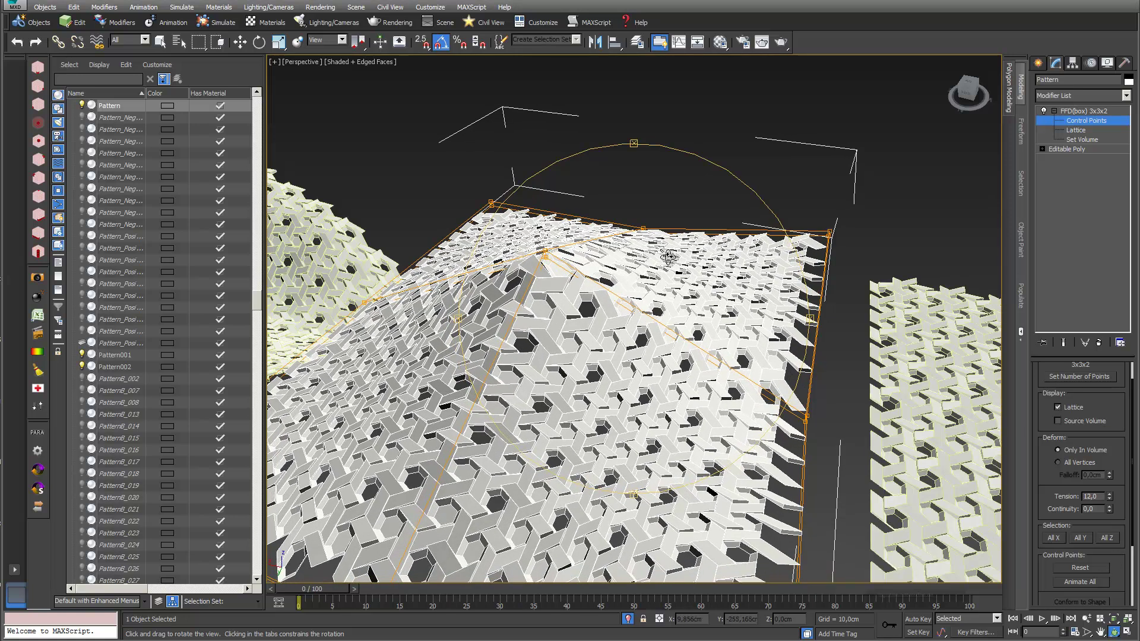
drag(674, 449, 899, 380)
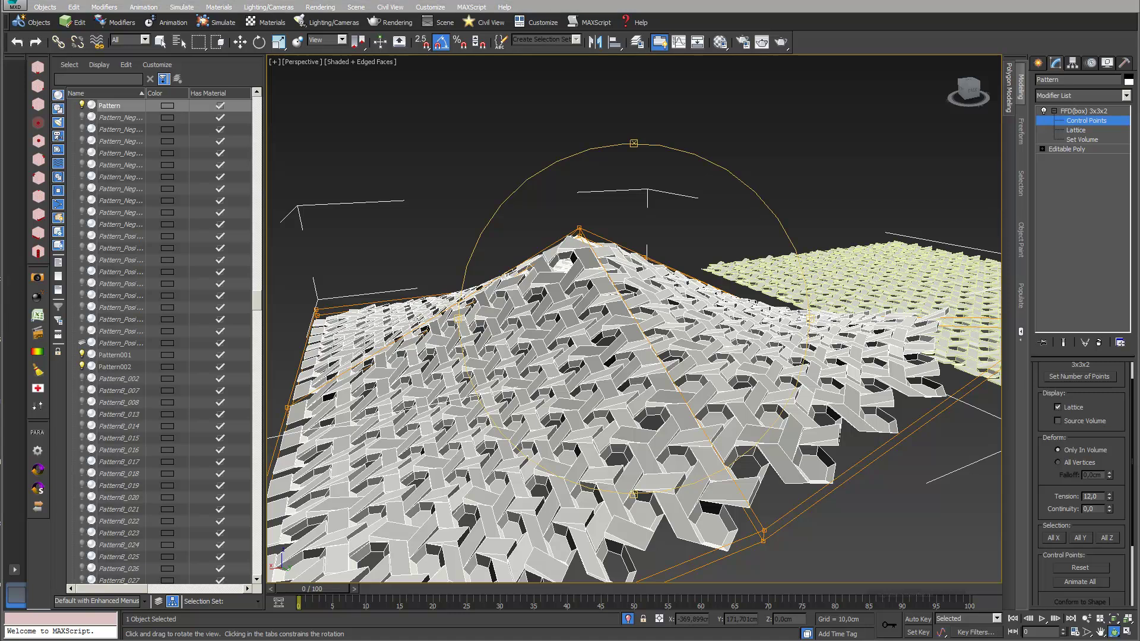
drag(653, 424, 686, 446)
In the top view, shift the middle control points of two opposite edges toward the pulled-out corner's side, leave control point editing and deselect.
key(t)
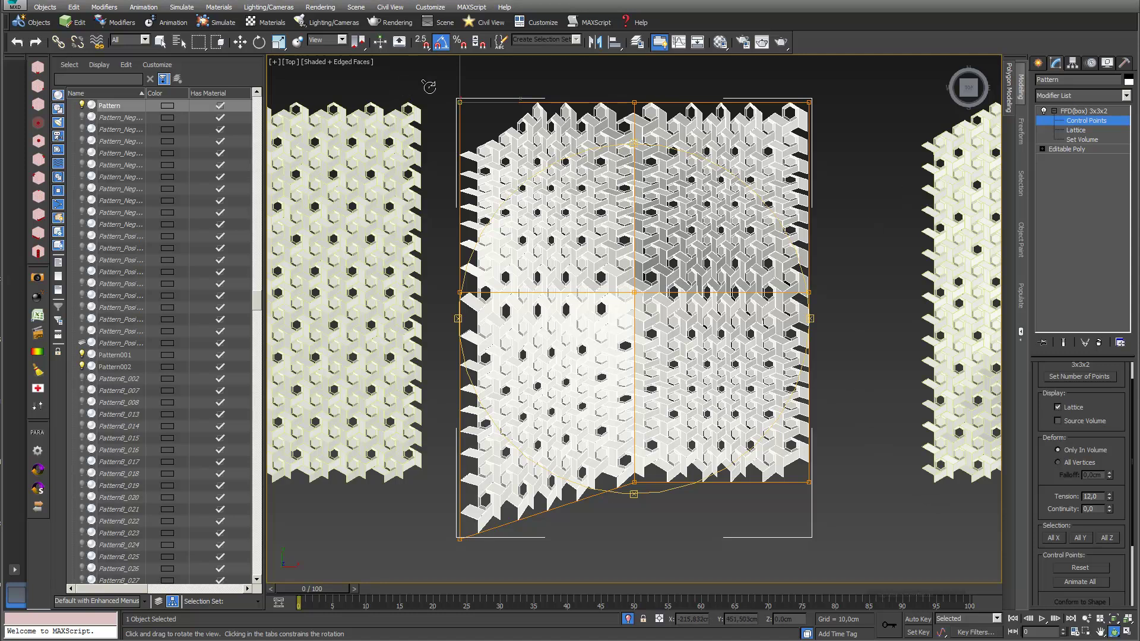
click(160, 41)
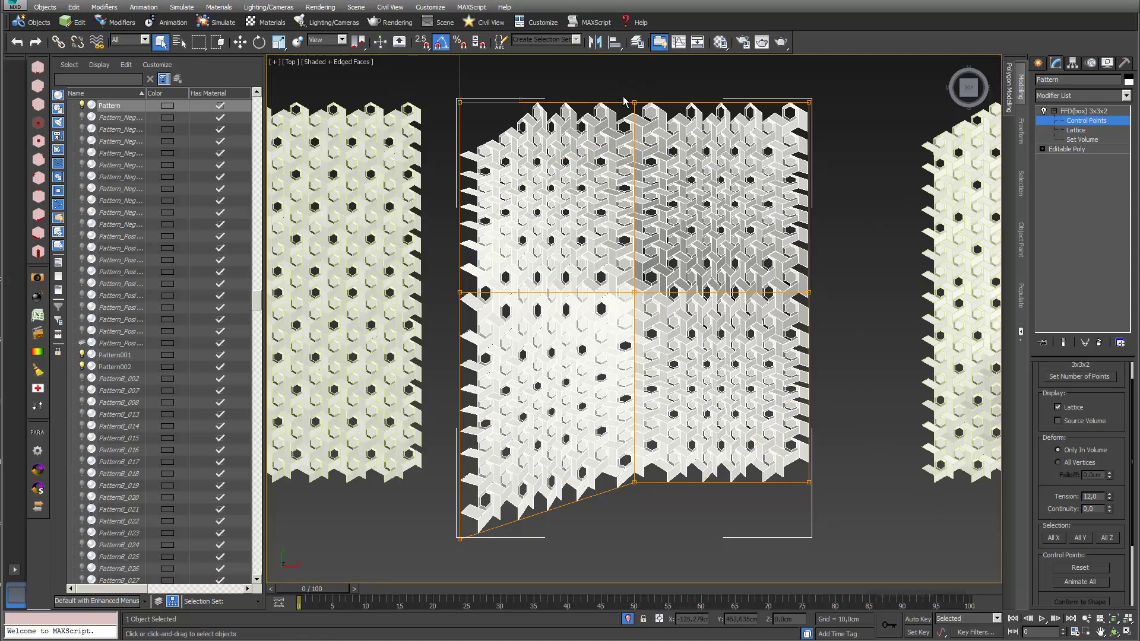
click(244, 44)
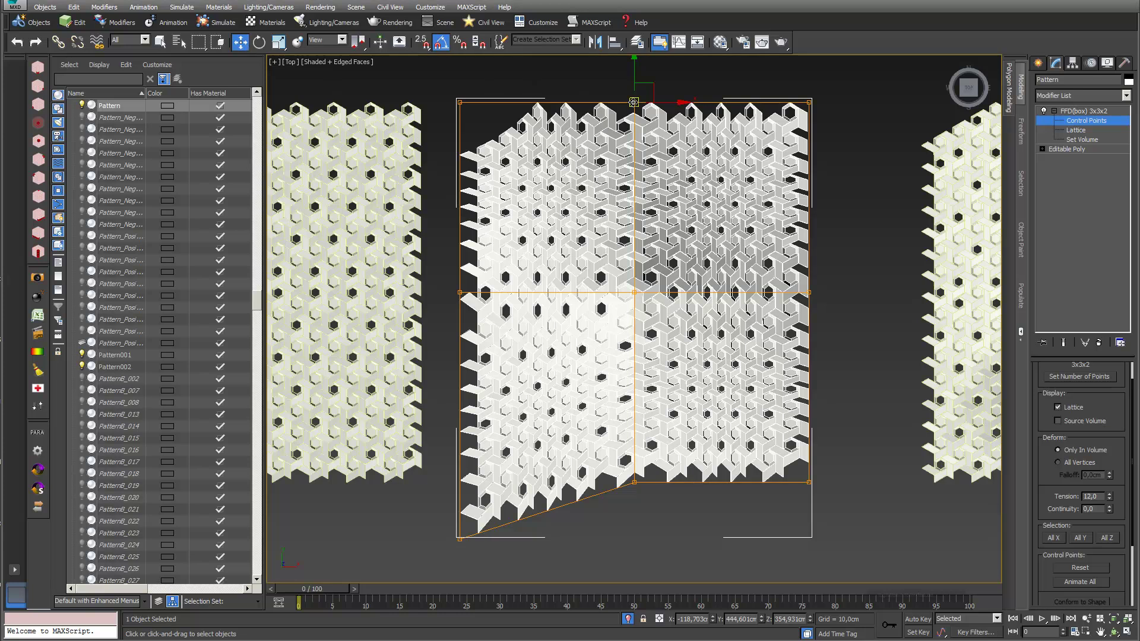
drag(667, 105, 587, 409)
click(633, 482)
drag(652, 480, 600, 475)
click(1114, 632)
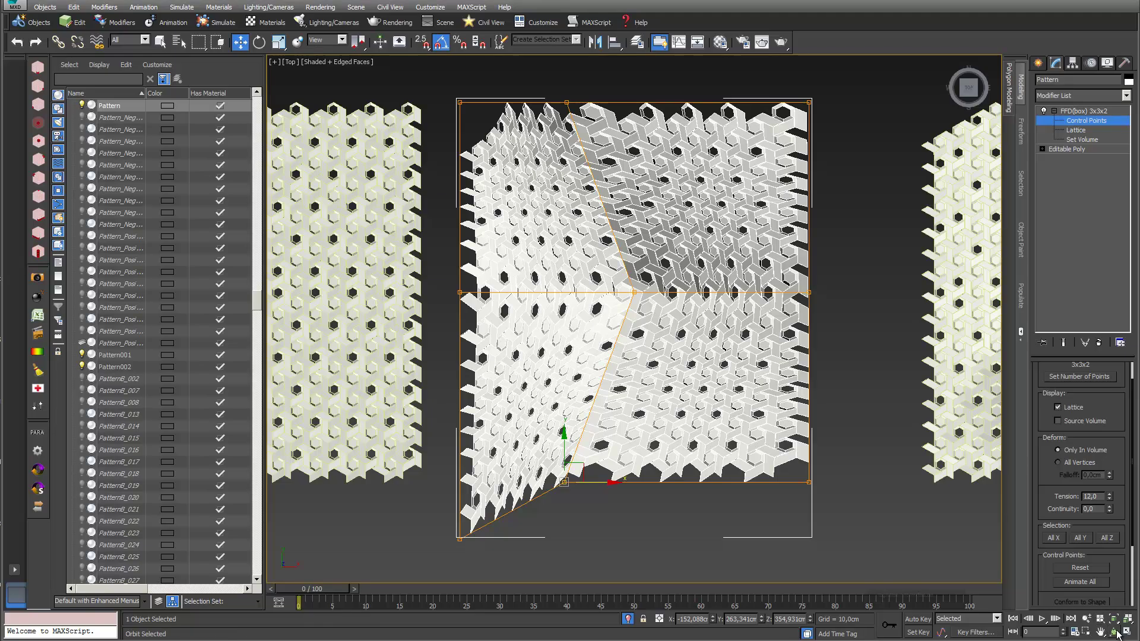
drag(712, 409, 674, 418)
key(w)
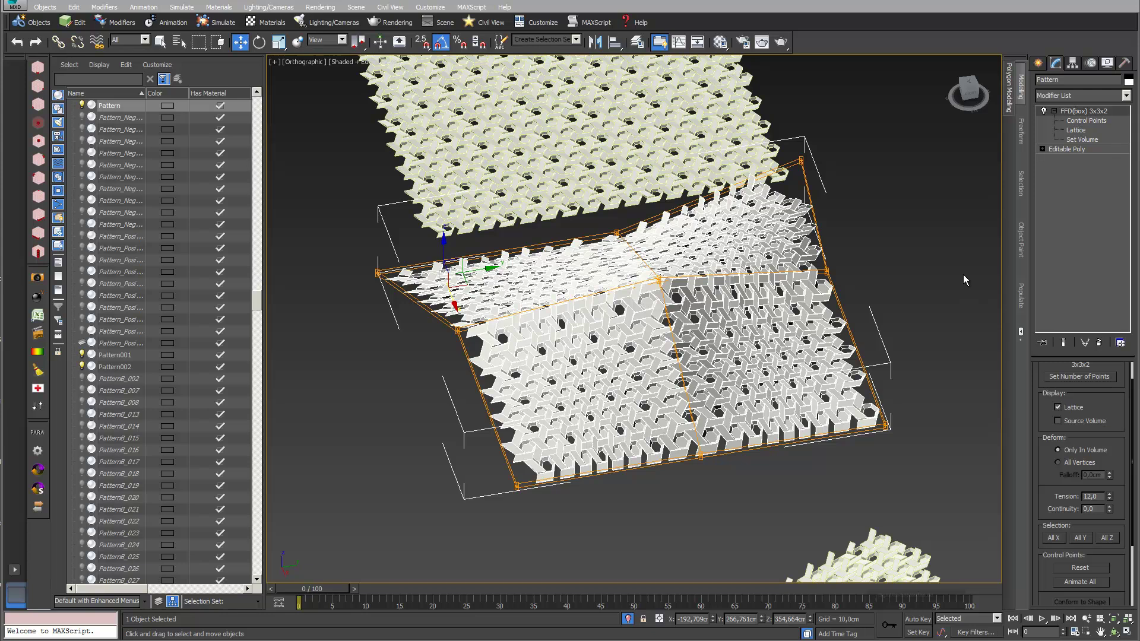
click(936, 431)
Draw an ellipse spline about 135 cm long and 102 cm wide over the folded Pattern in the top view, using wireframe display.
key(t)
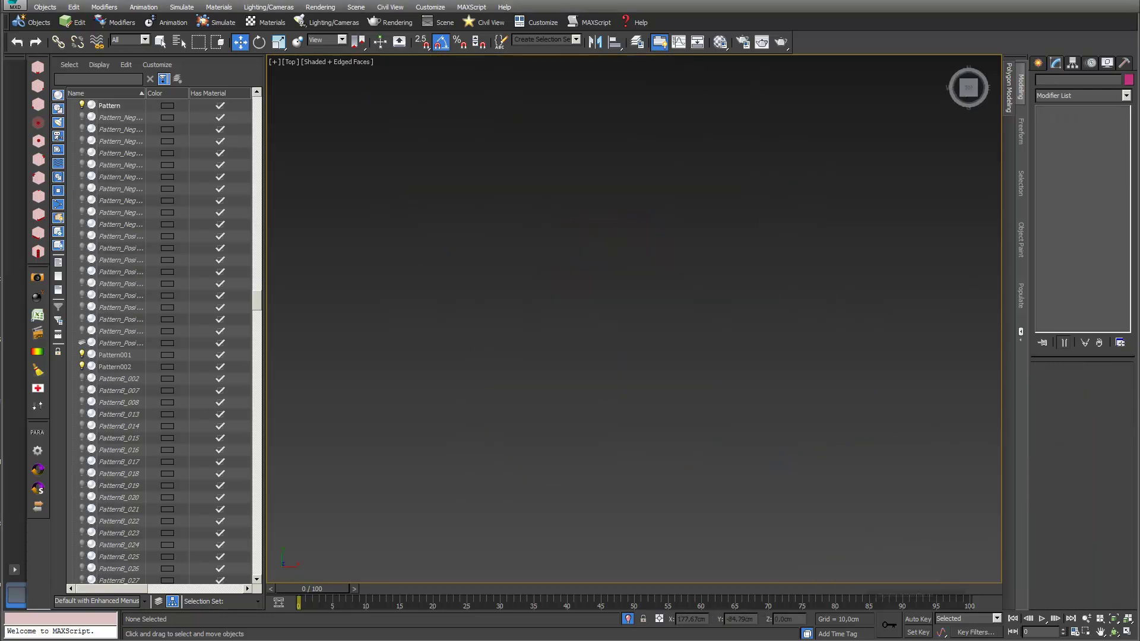
click(1126, 619)
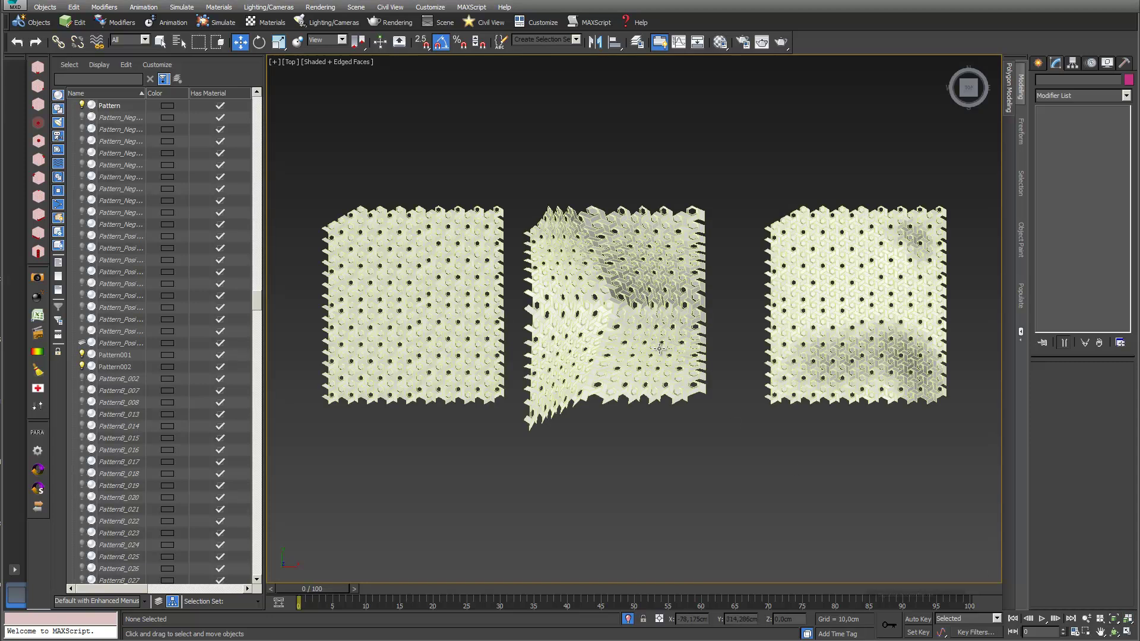
scroll(618, 323, up, 5)
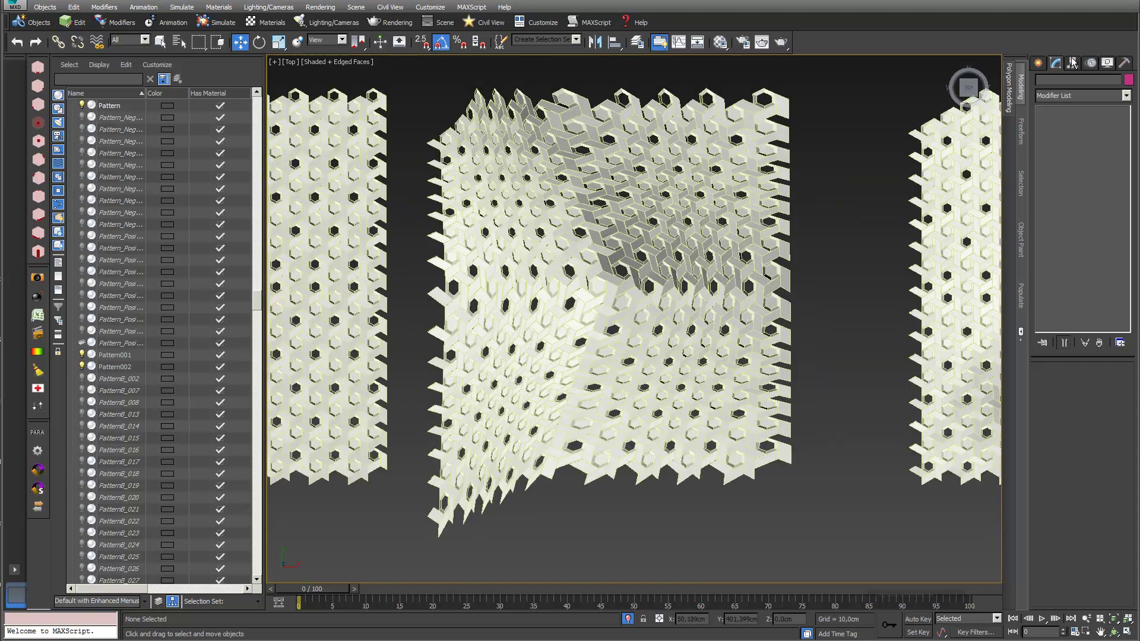
click(1038, 64)
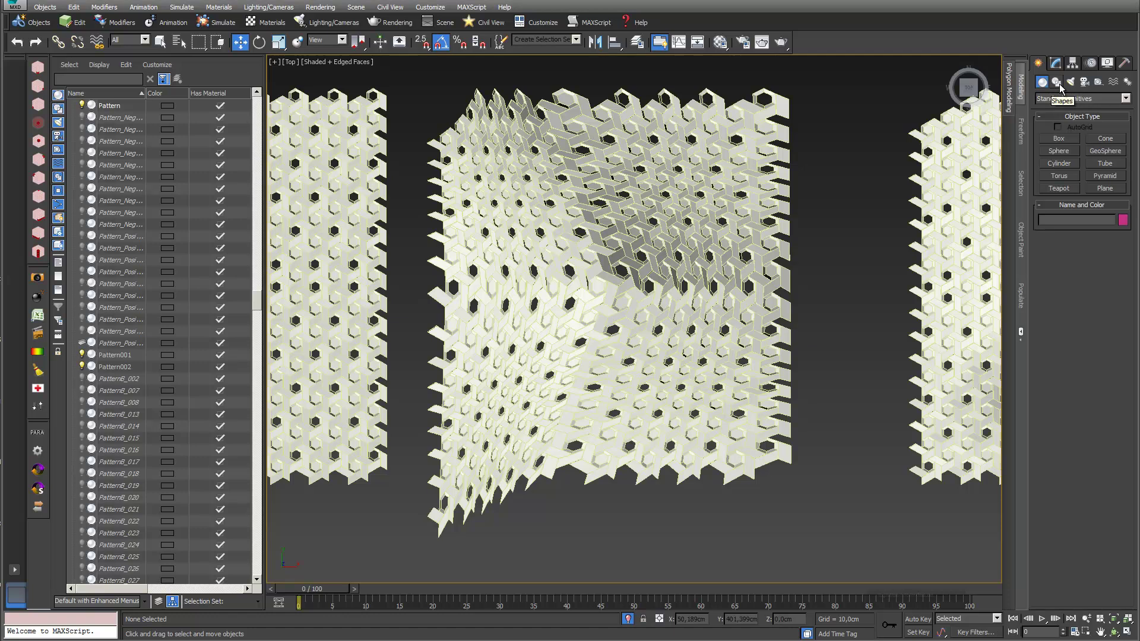
click(1059, 84)
click(1105, 161)
drag(560, 172, 562, 180)
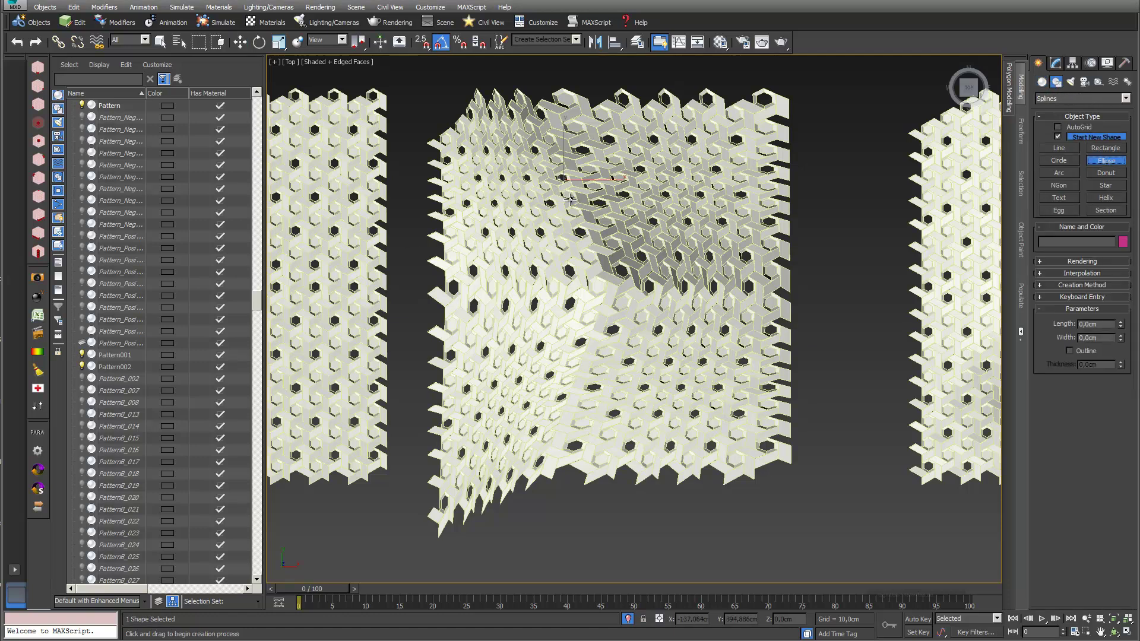
key(F3)
mouse_move(691, 395)
mouse_down()
mouse_move(730, 441)
mouse_move(781, 459)
mouse_up()
Turn on 2.5D snapping and move the ellipse to around the middle of the folded Pattern.
click(422, 43)
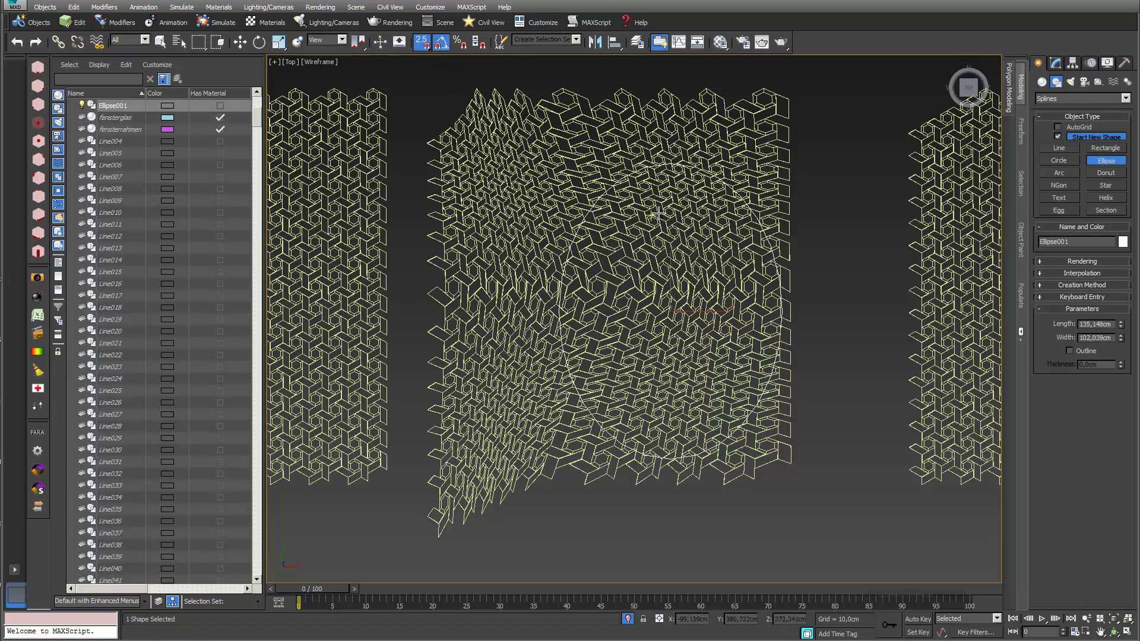
click(241, 42)
drag(687, 292, 614, 289)
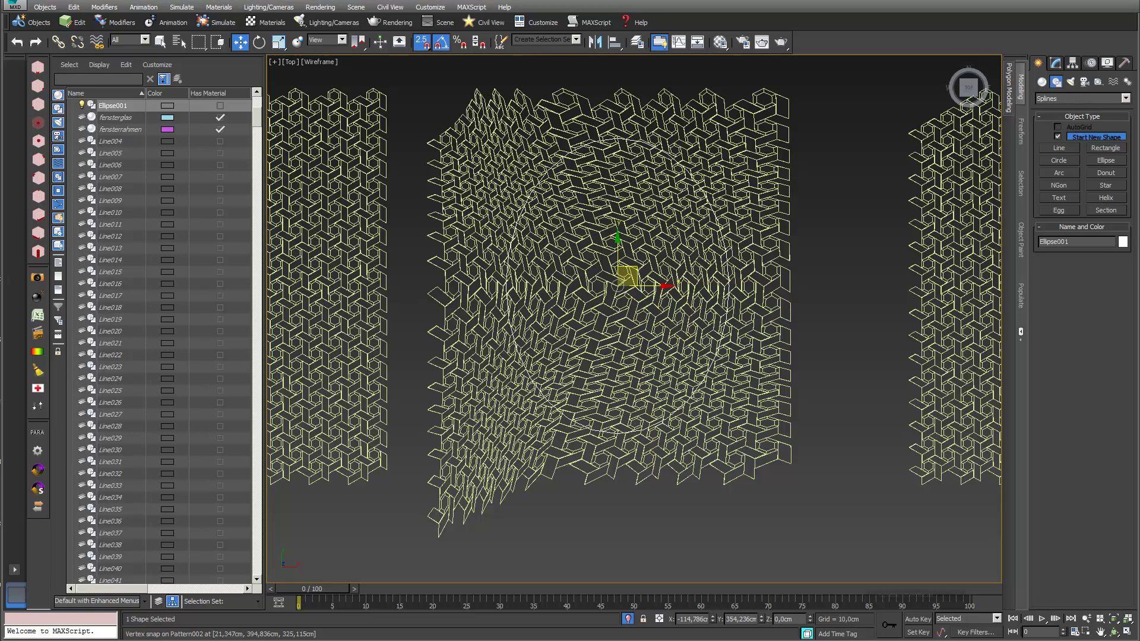
Add an Extrude modifier to the ellipse, set its amount to 304.0 cm, and inspect the resulting cylinder against the Pattern in shaded display.
click(1054, 62)
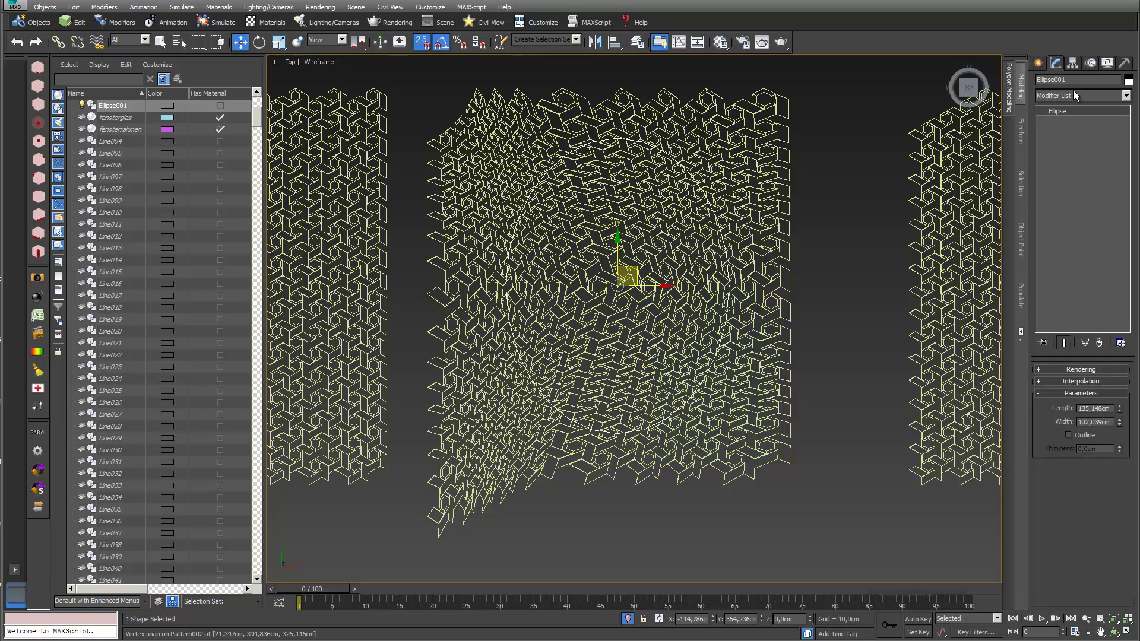
click(1127, 96)
drag(1129, 122, 1129, 170)
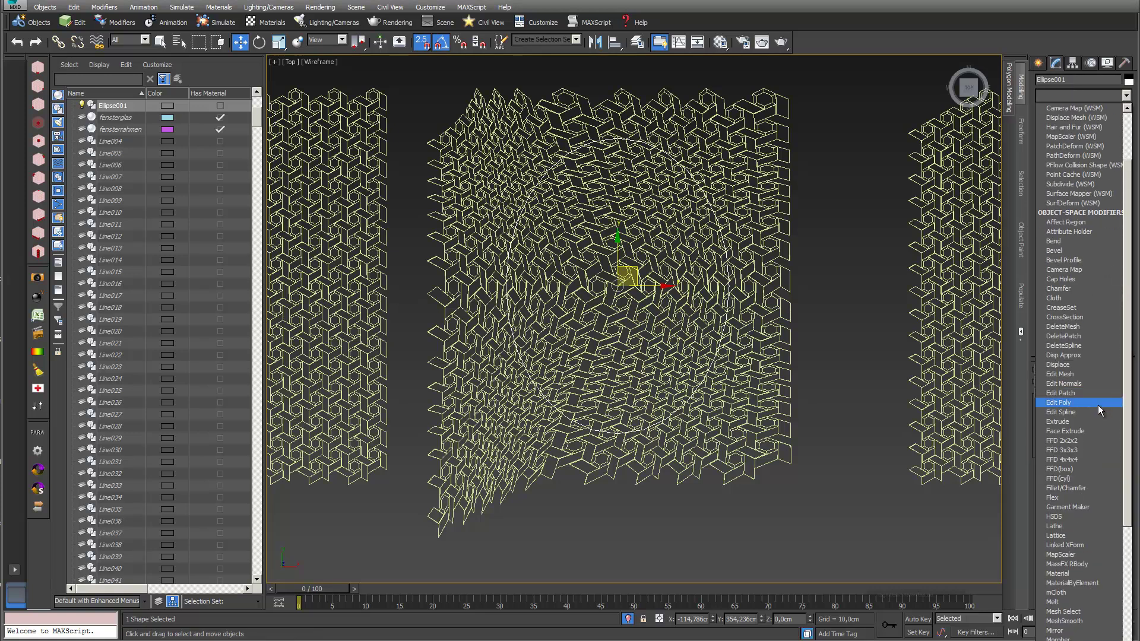
click(1101, 422)
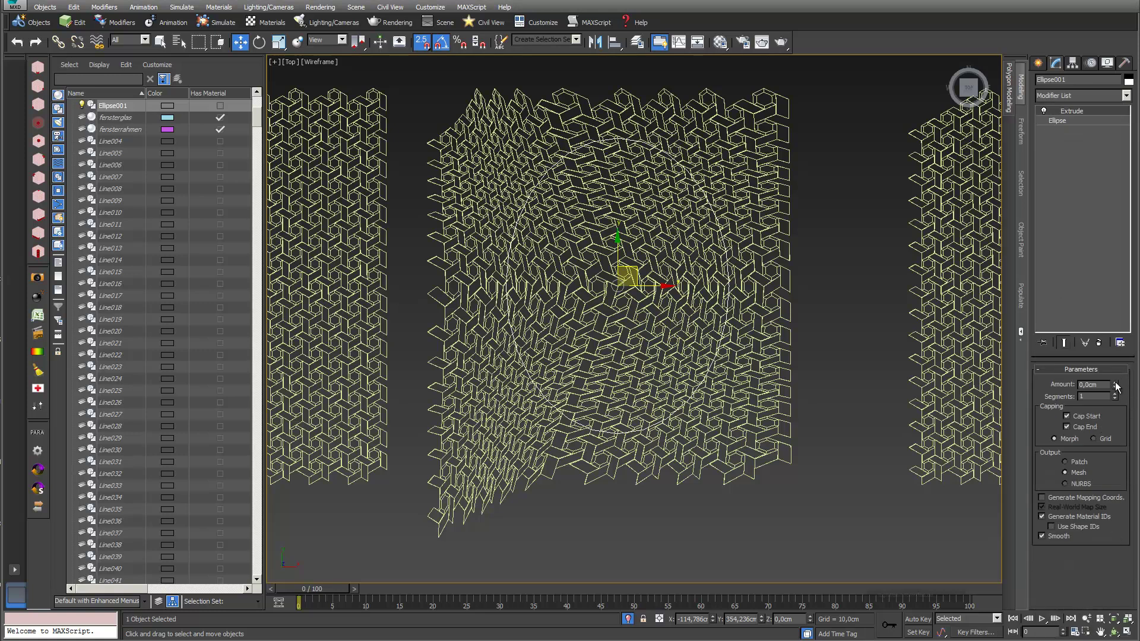
drag(1116, 387, 1099, 61)
key(F3)
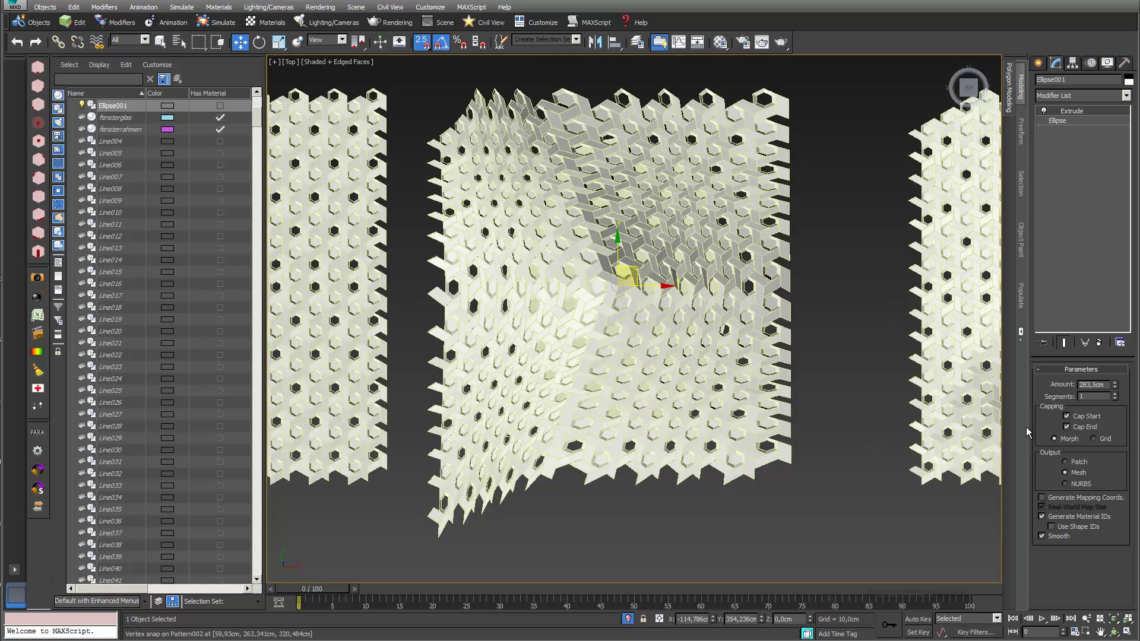
drag(1114, 386, 1099, 292)
click(1114, 632)
drag(653, 469, 649, 407)
drag(548, 176, 595, 290)
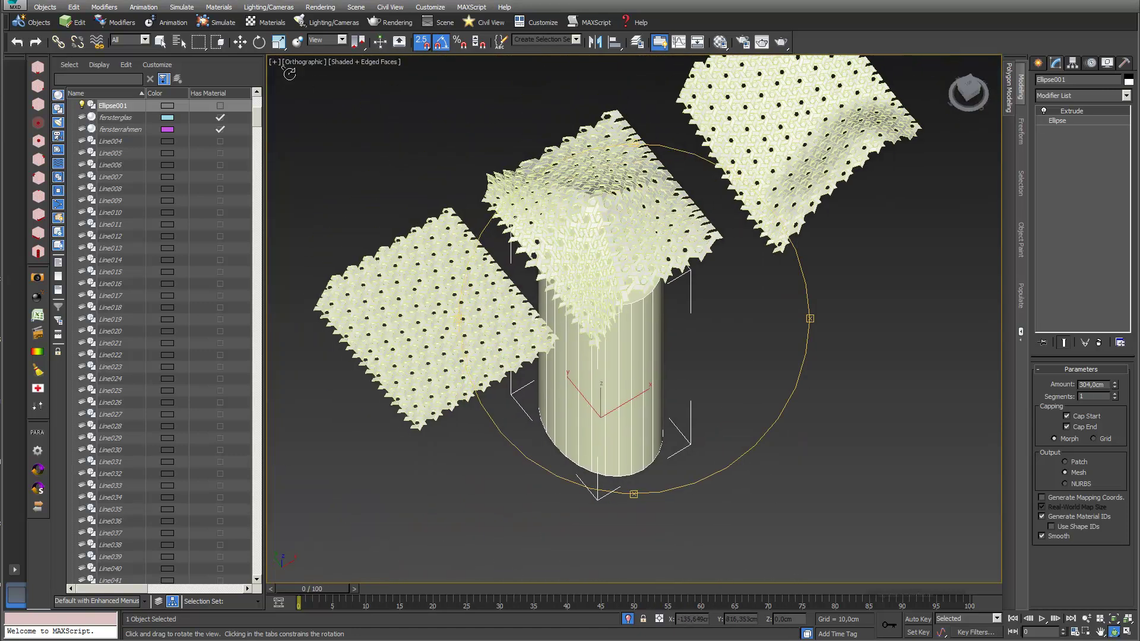
Raise the extruded ellipse to a Z of about 124.7 cm so it passes through the folded Pattern.
click(238, 43)
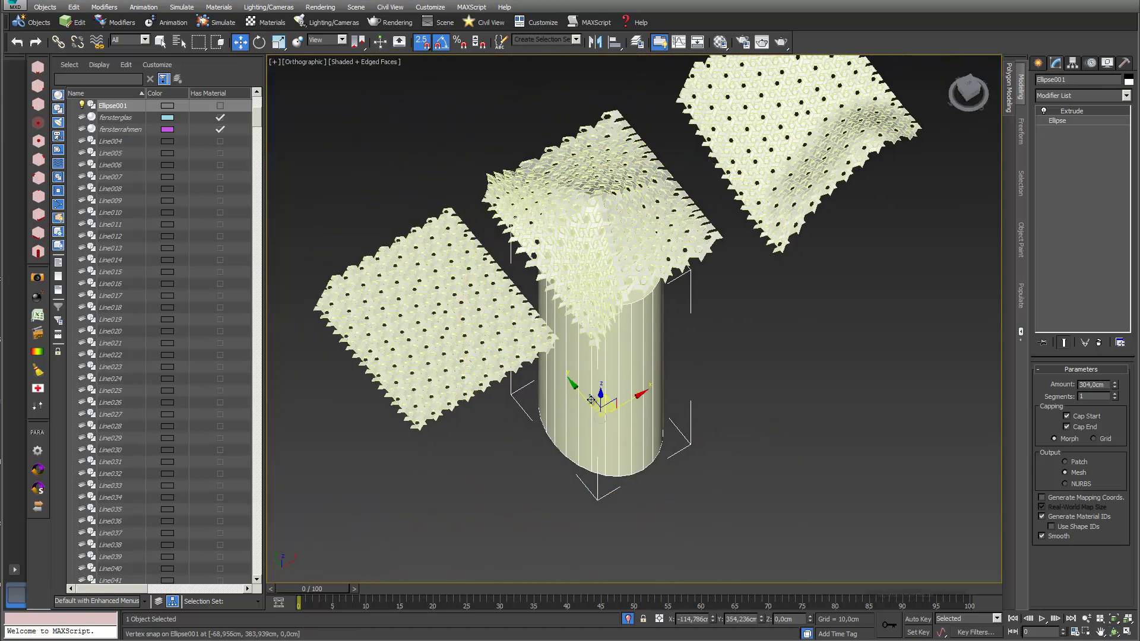
drag(595, 399, 629, 243)
scroll(691, 362, up, 3)
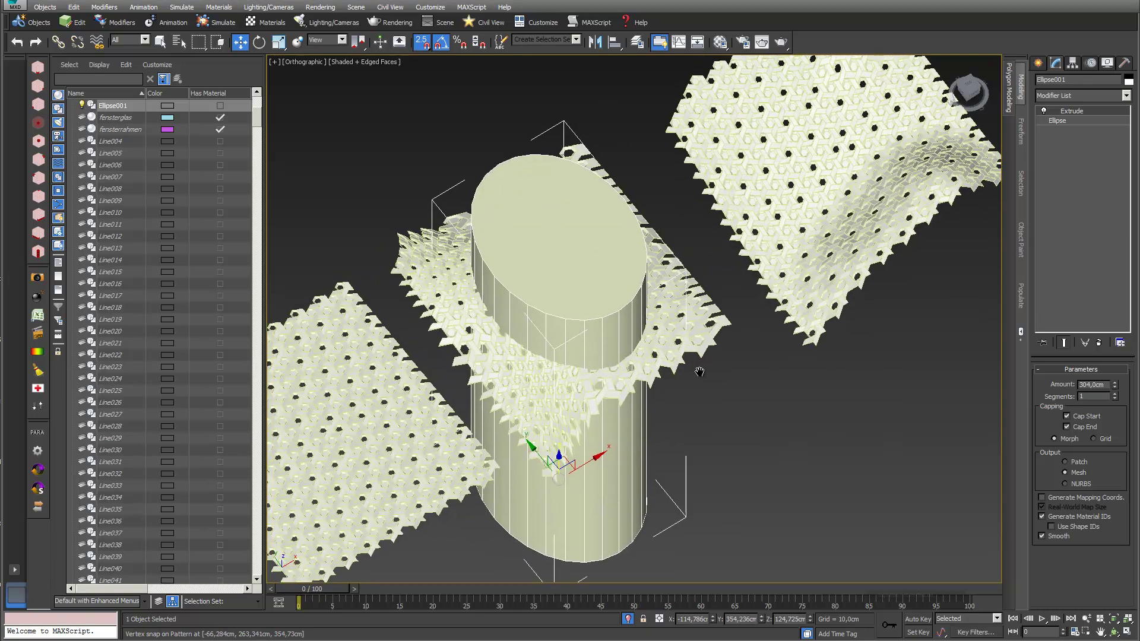
Create a Boolean Intersection from the extruded ellipse with the folded Pattern as operand B, inheriting the Pattern's material, and inspect the cut-out shell.
click(1037, 65)
click(1041, 82)
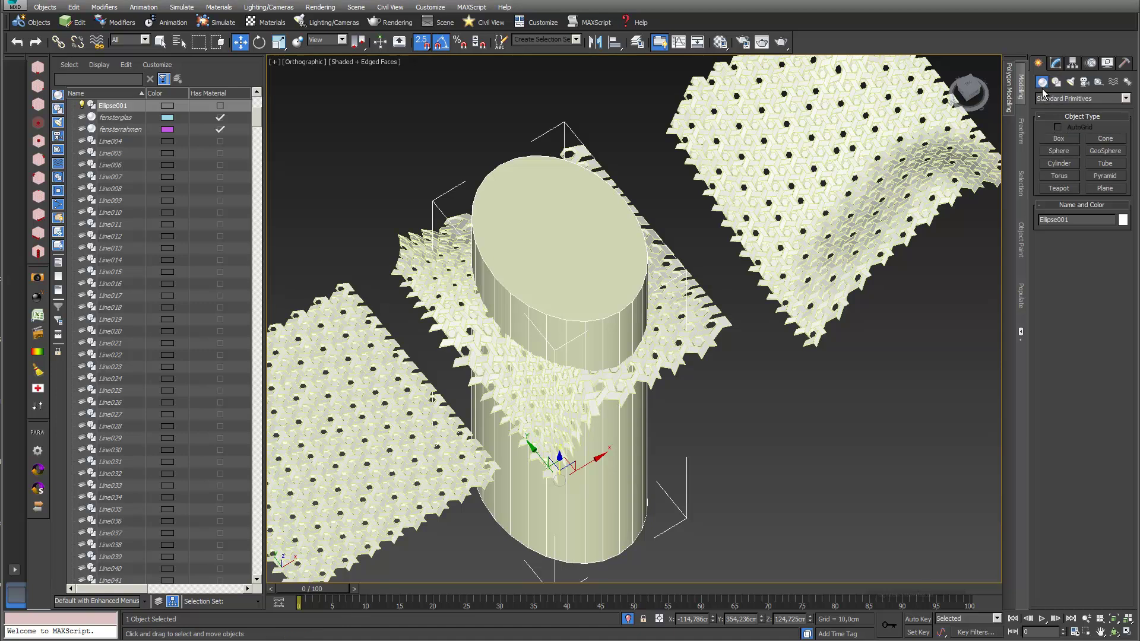
click(1050, 100)
click(1054, 122)
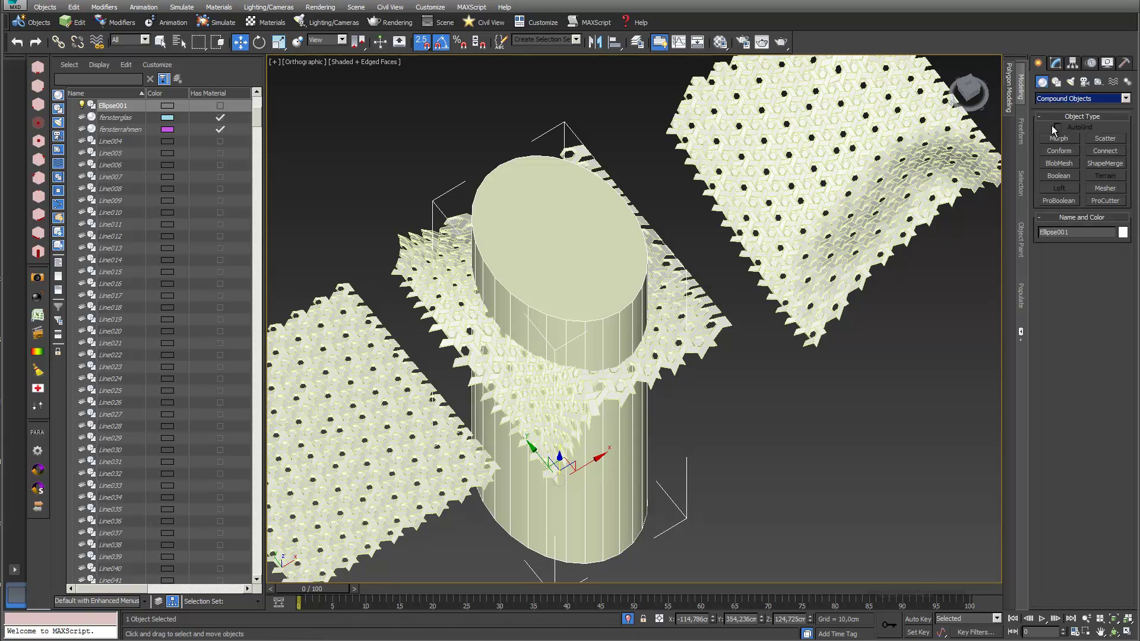
click(1061, 176)
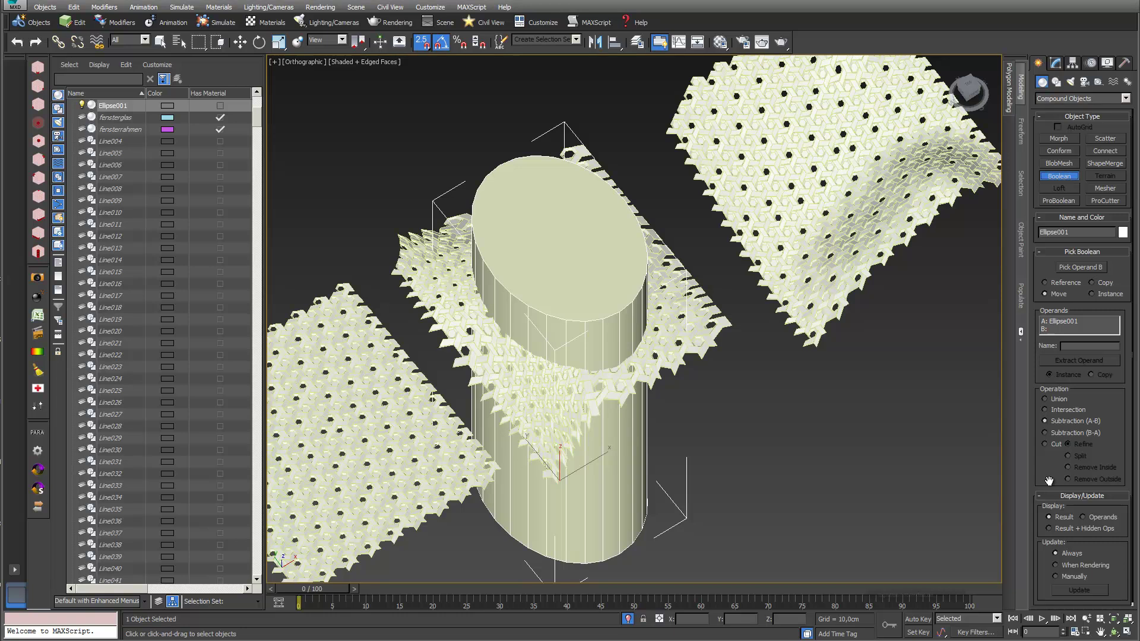
click(1045, 410)
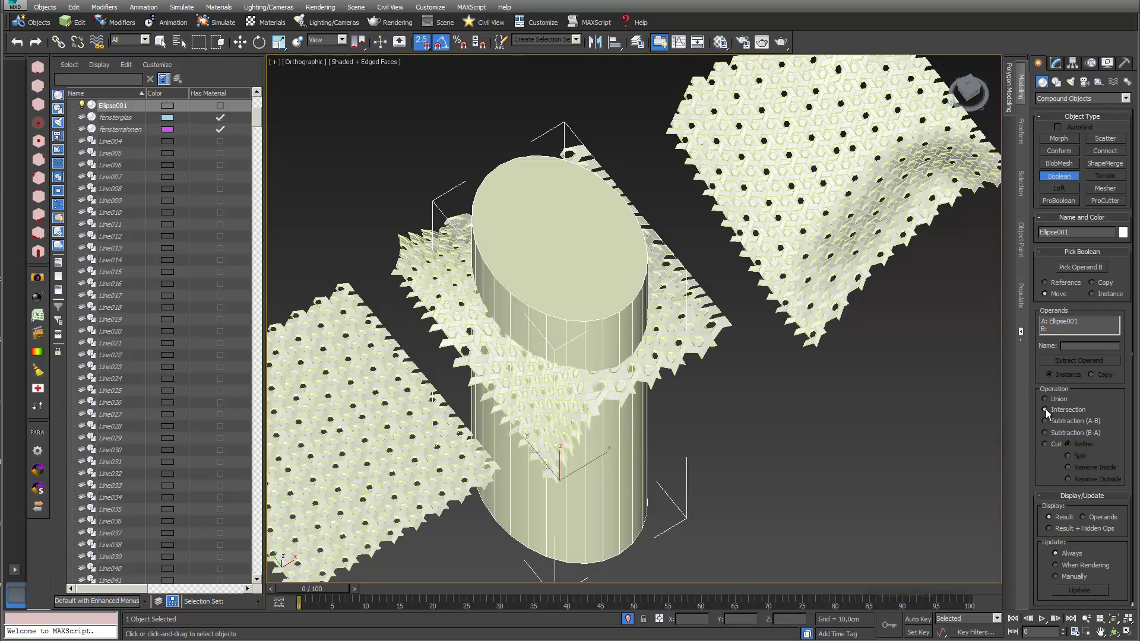
click(1085, 267)
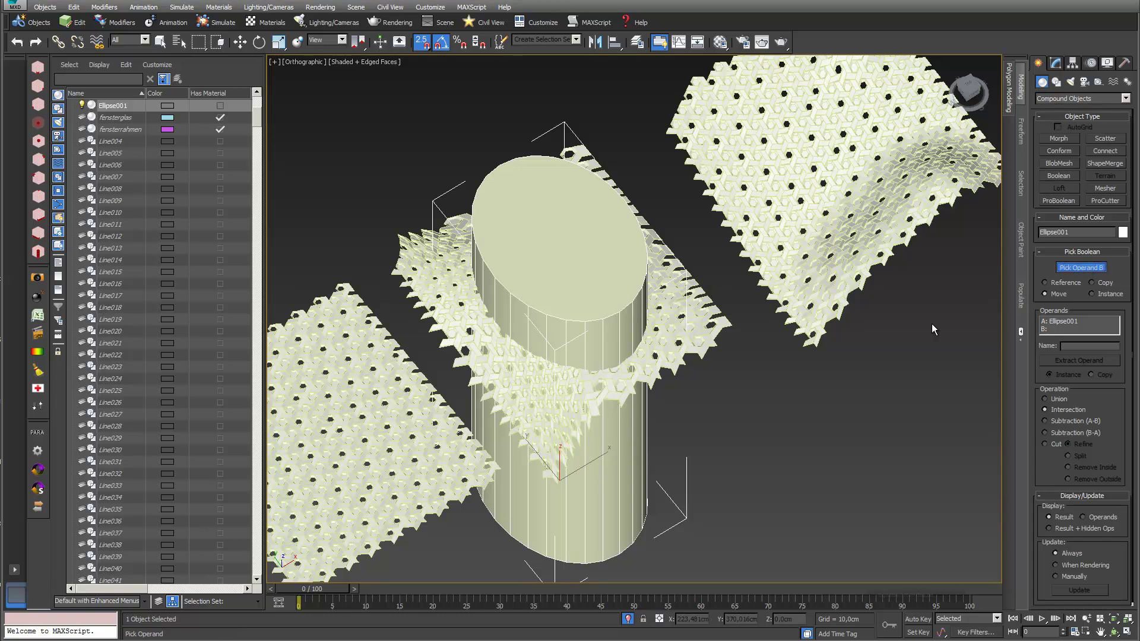
click(688, 347)
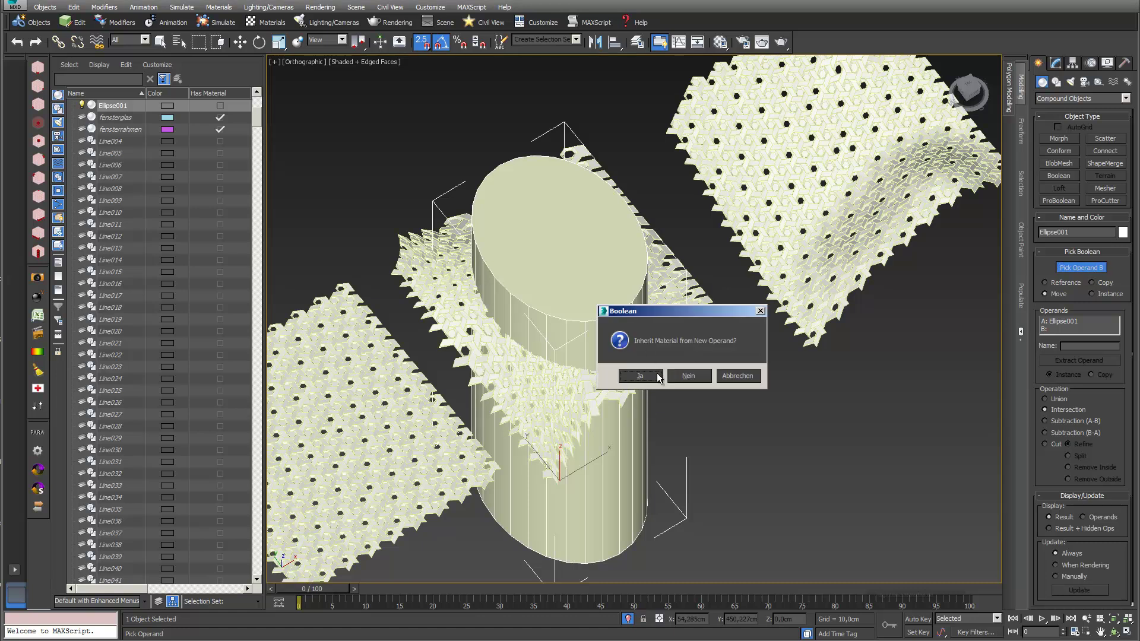
click(639, 376)
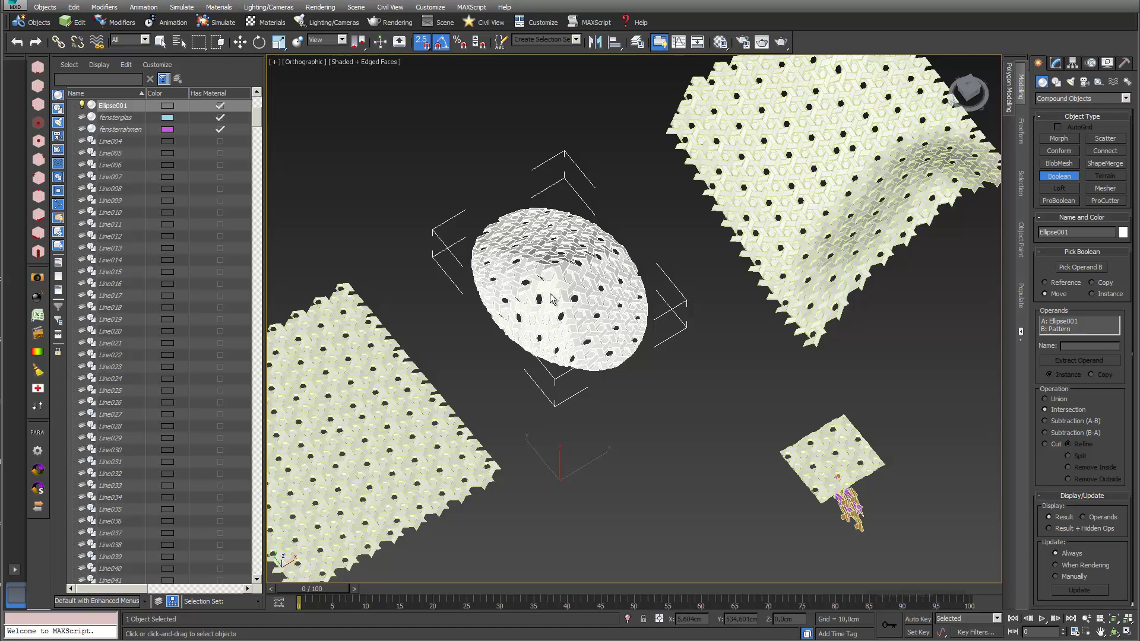
scroll(546, 299, up, 3)
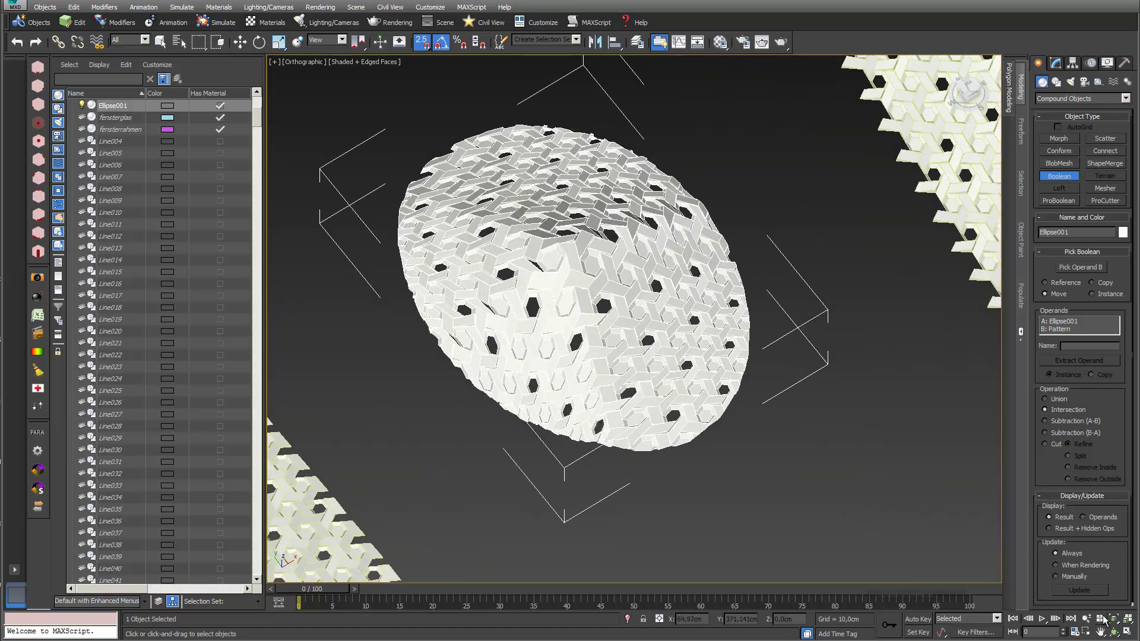
click(1115, 631)
drag(711, 424, 456, 461)
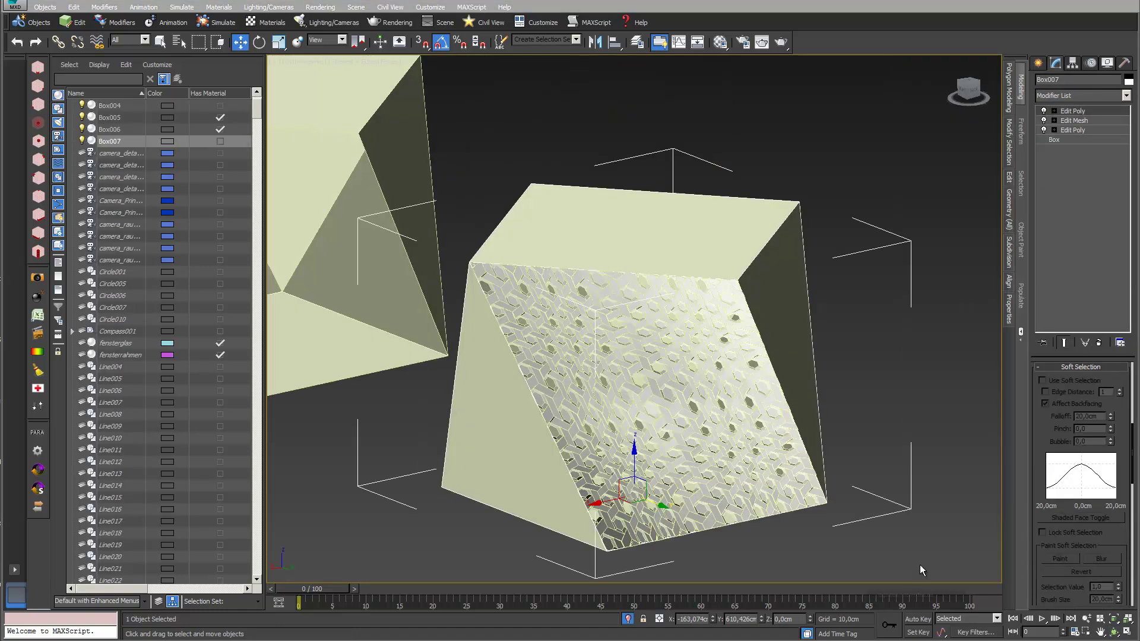
Remove both Edit Poly modifiers and the Edit Mesh modifier from Box004 to return it to the plain box.
key(ctrl+r)
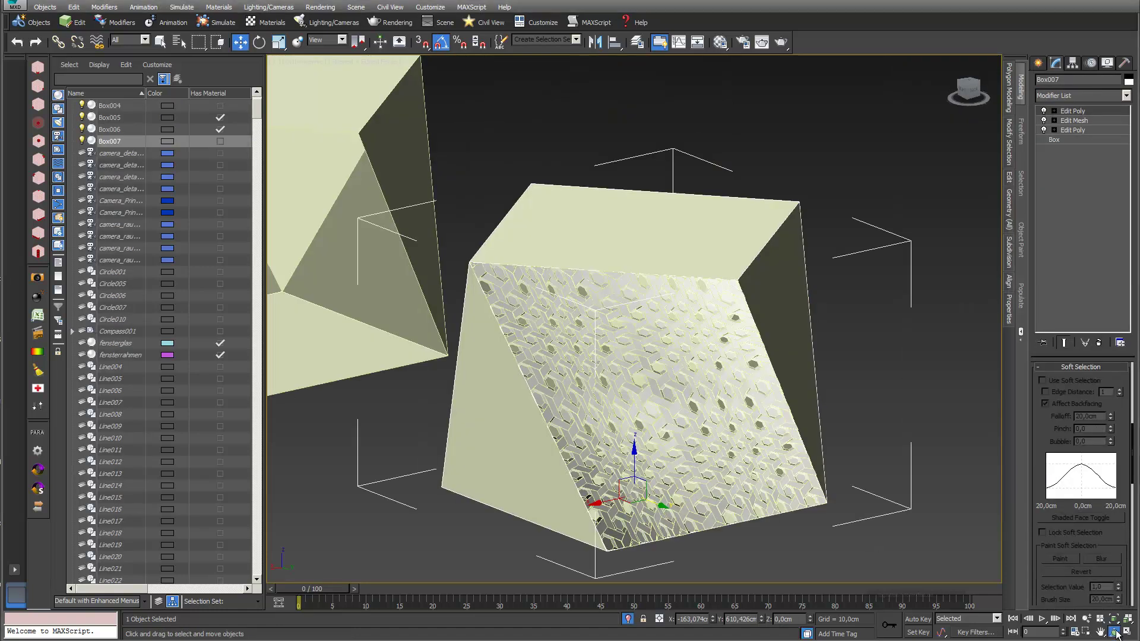
drag(659, 409, 675, 376)
scroll(675, 375, down, 3)
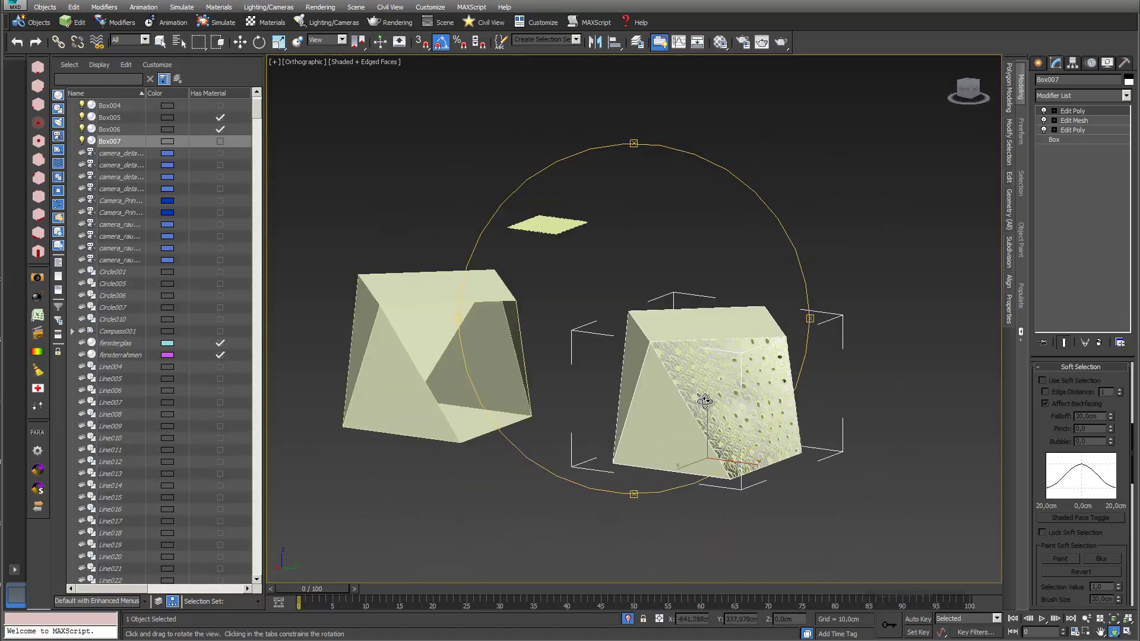
middle_drag(677, 379, 736, 404)
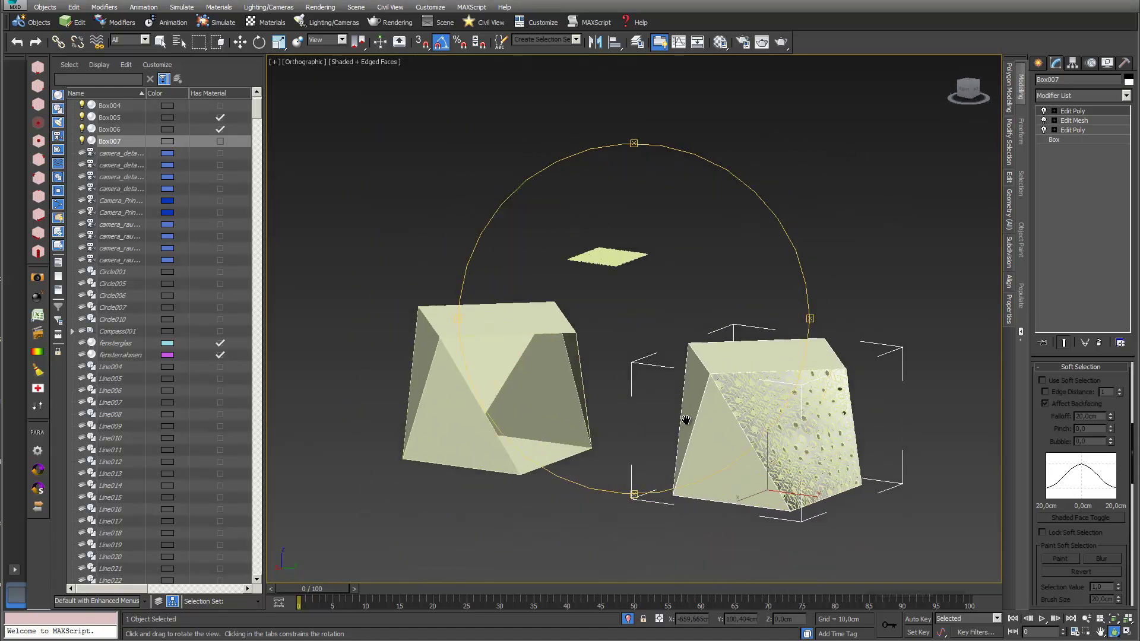
click(242, 42)
click(520, 326)
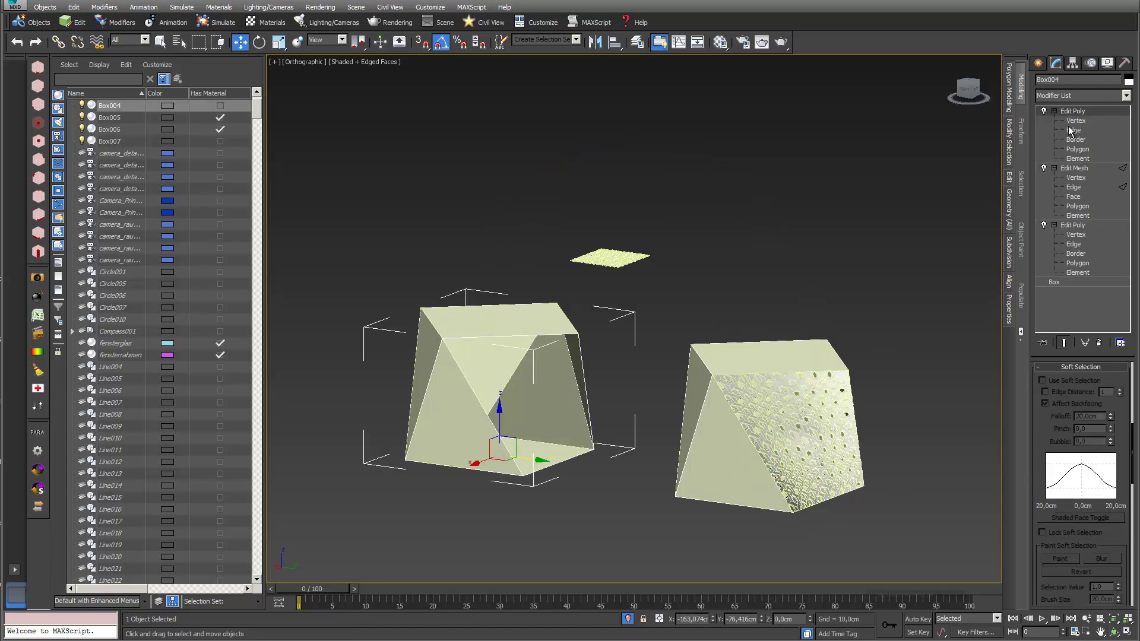
click(1044, 111)
click(1043, 168)
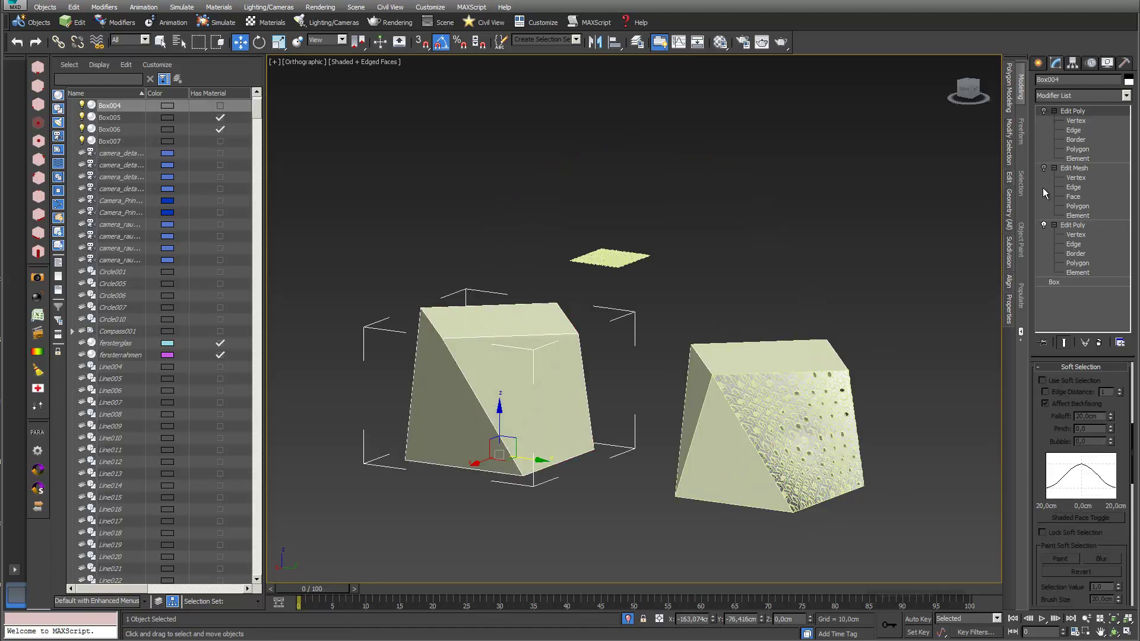
click(1077, 121)
click(1099, 343)
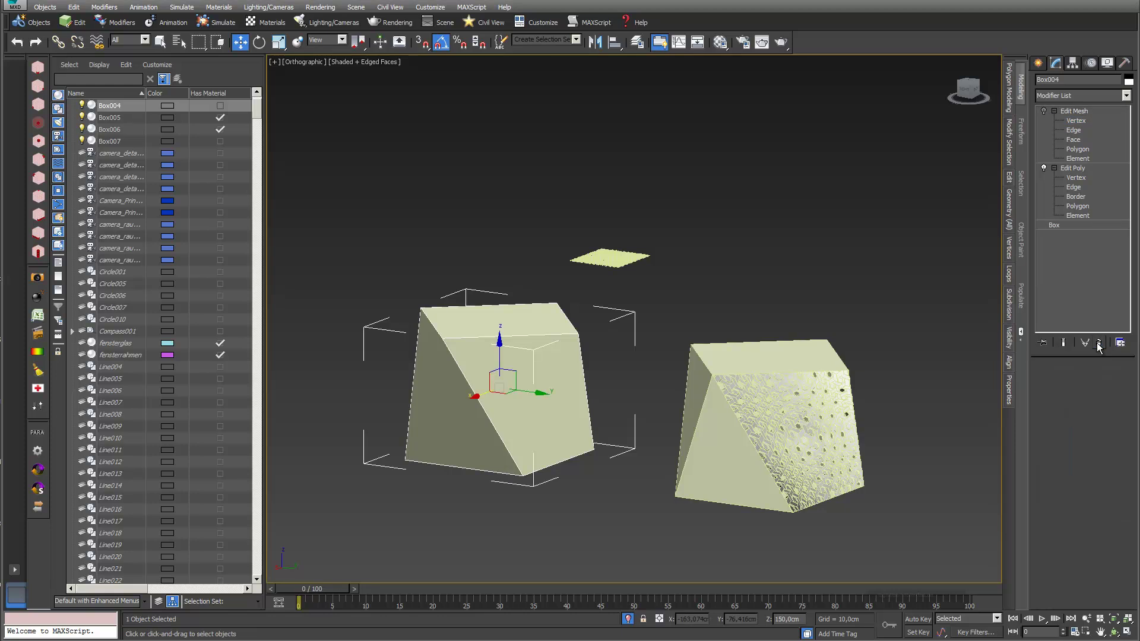
click(1099, 343)
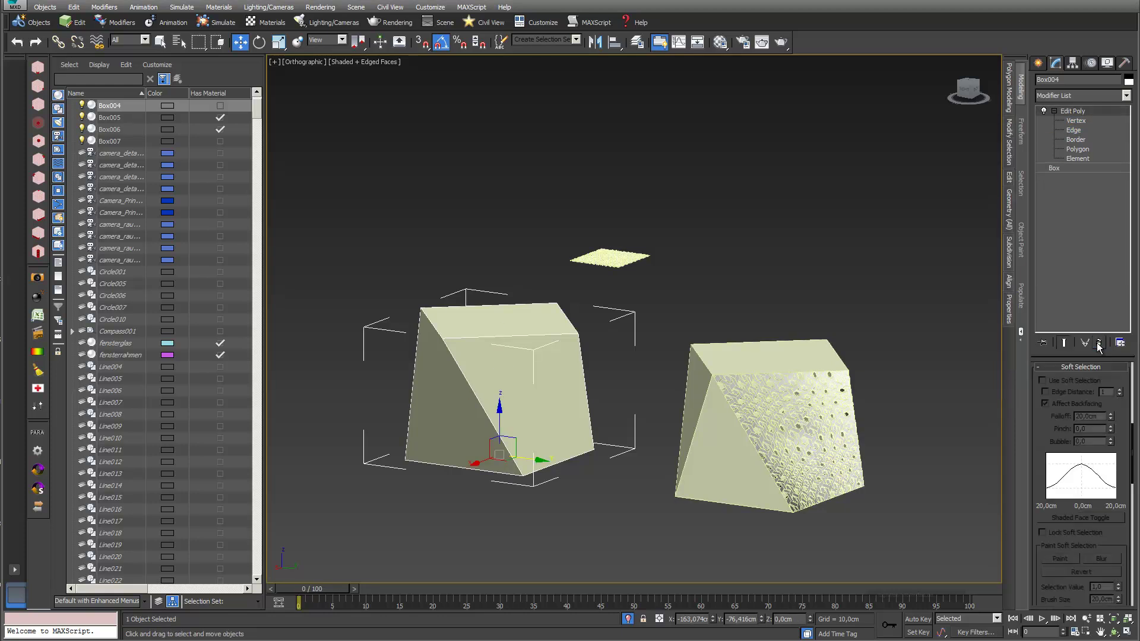
click(1099, 344)
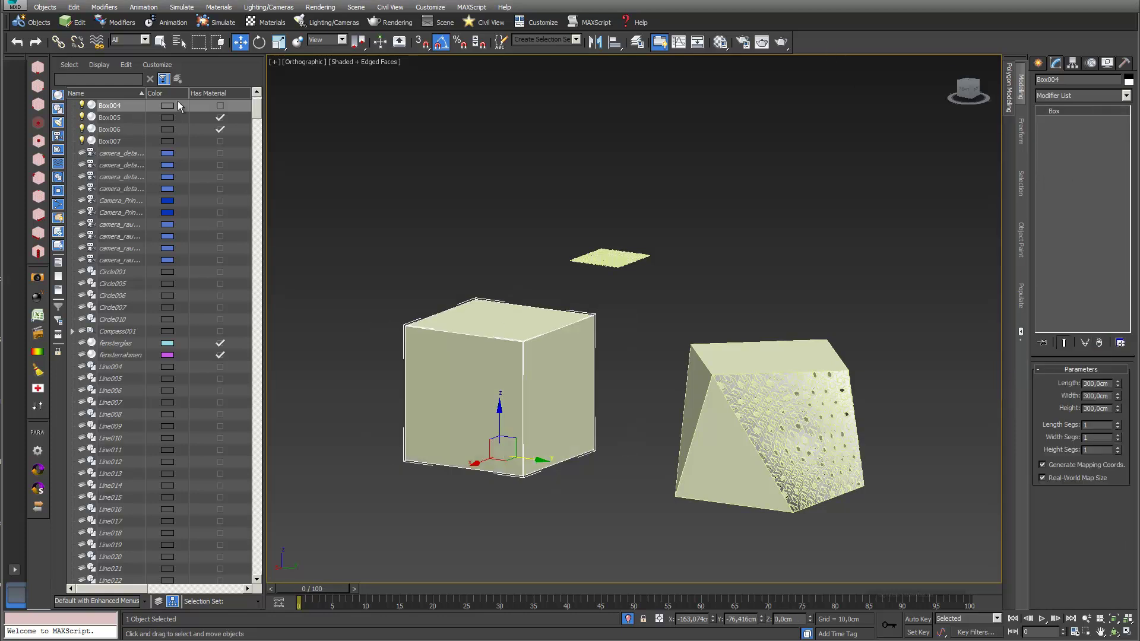
Add an Edit Poly modifier to the plain box and rotate its top polygon -60° about the Z axis.
click(1126, 96)
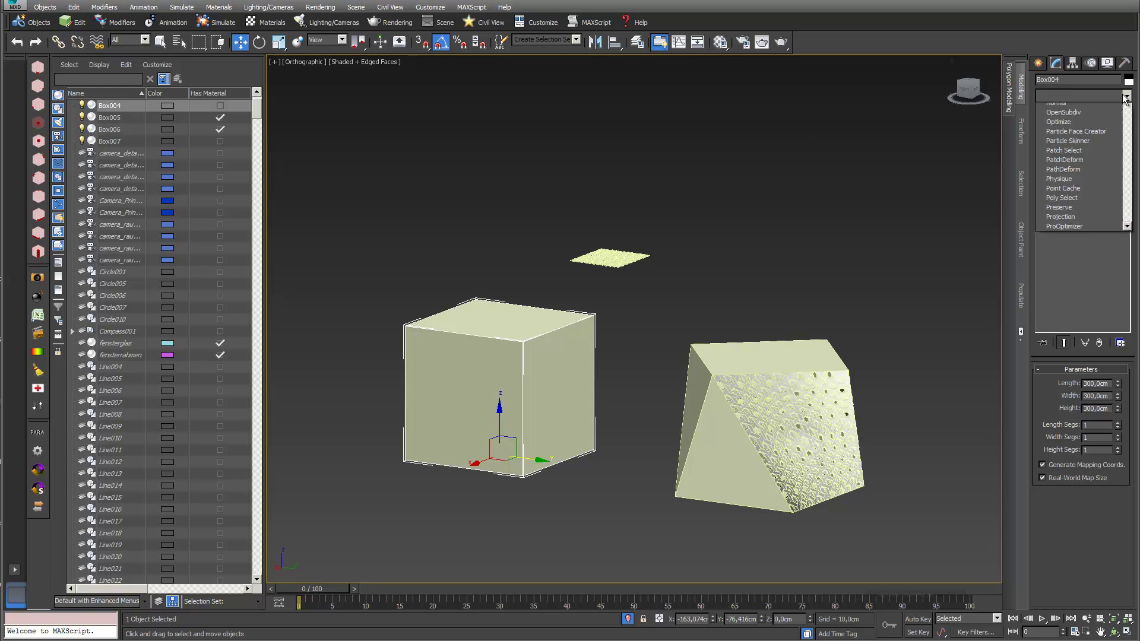
click(1077, 440)
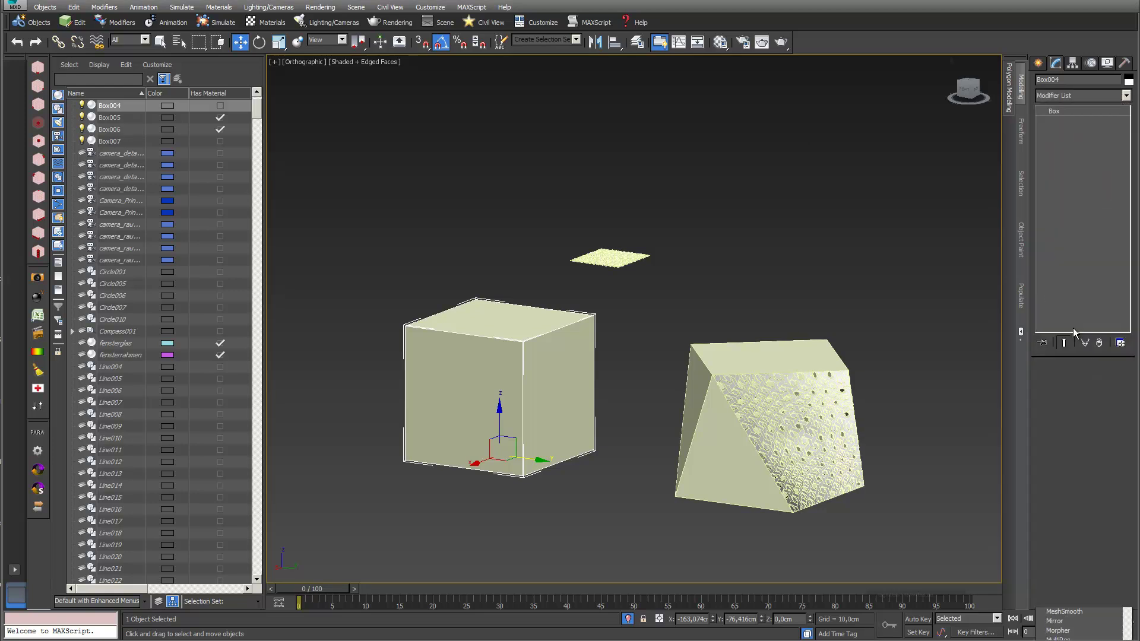
click(1054, 112)
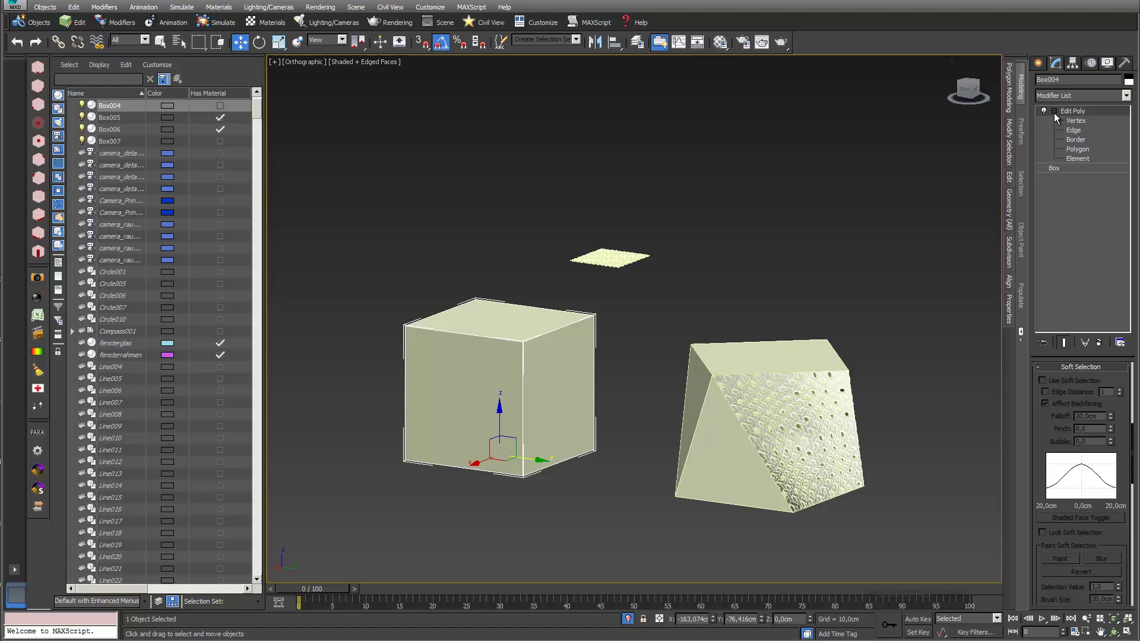
click(1076, 149)
click(515, 322)
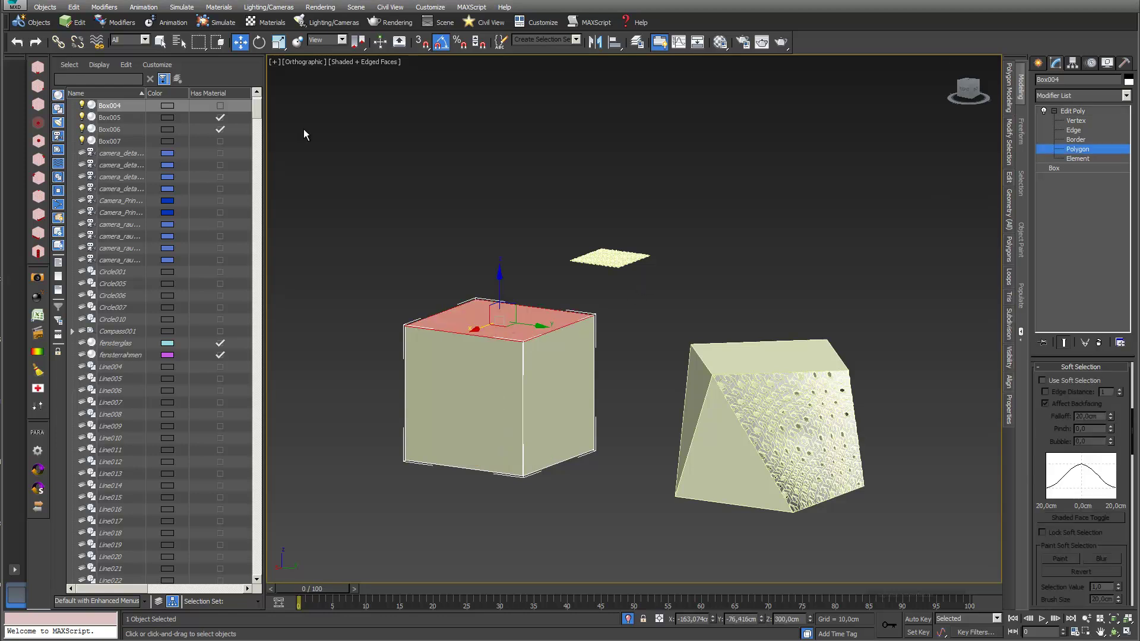
click(259, 43)
drag(520, 332, 482, 337)
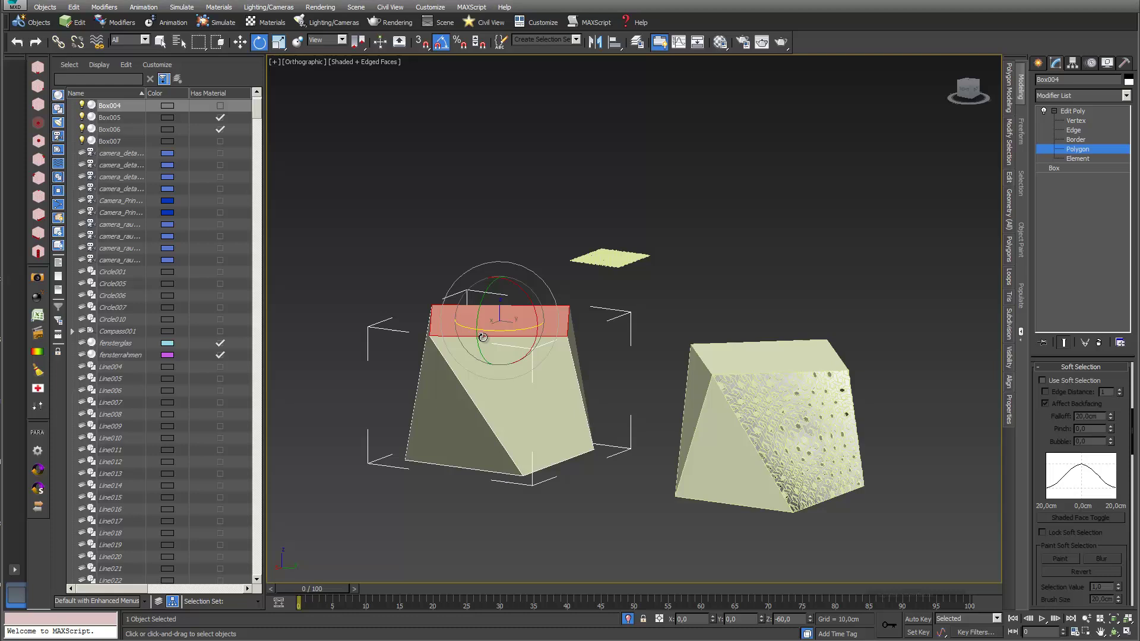
click(1088, 112)
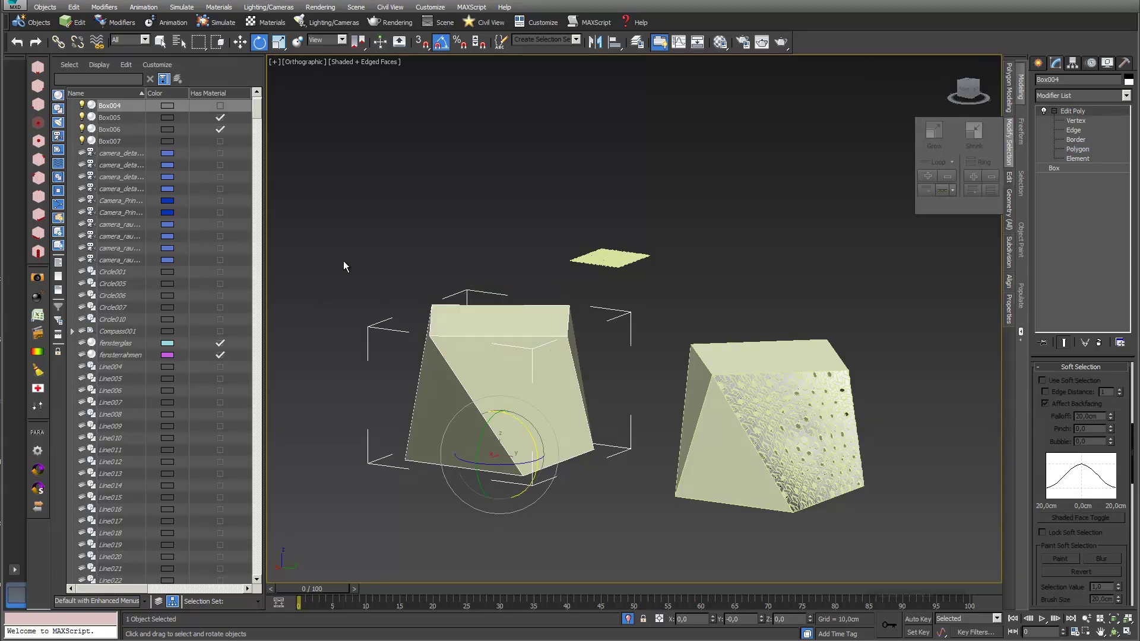
Undo and redo the twist, rotate the top polygon slightly back about the Z axis, and leave polygon editing.
key(ctrl+z)
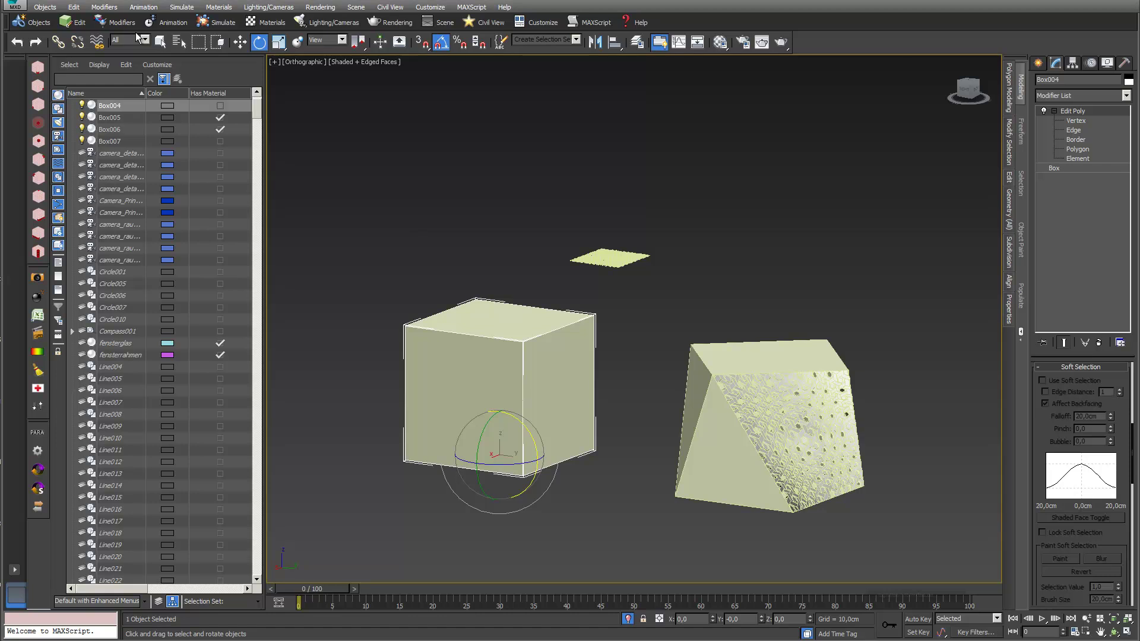
key(ctrl+y)
click(1077, 149)
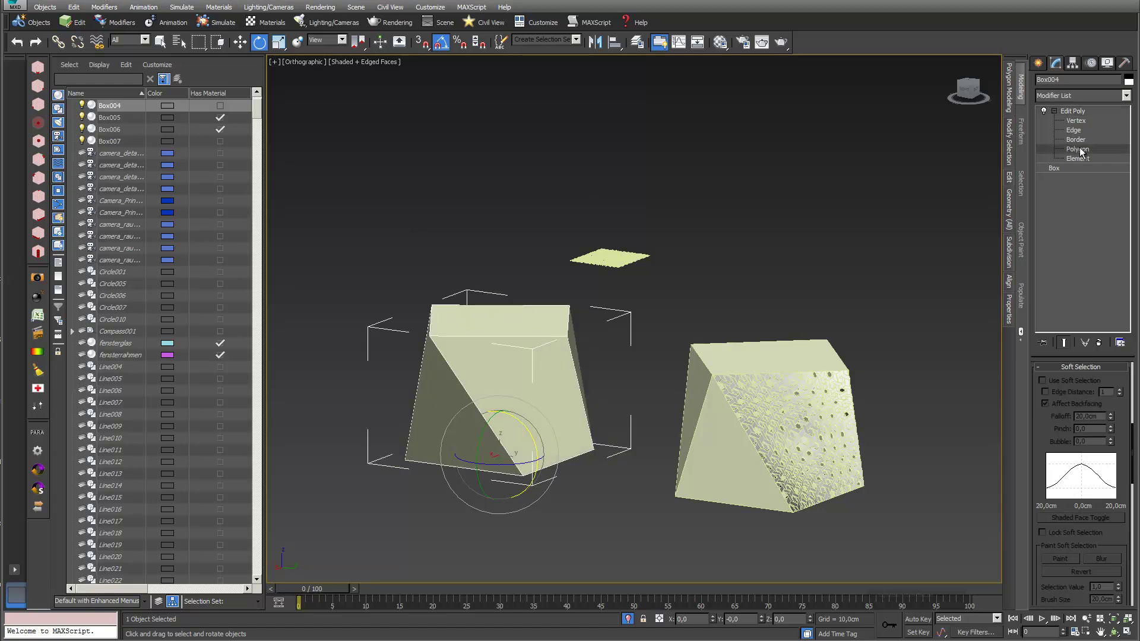
click(541, 313)
drag(531, 315, 539, 319)
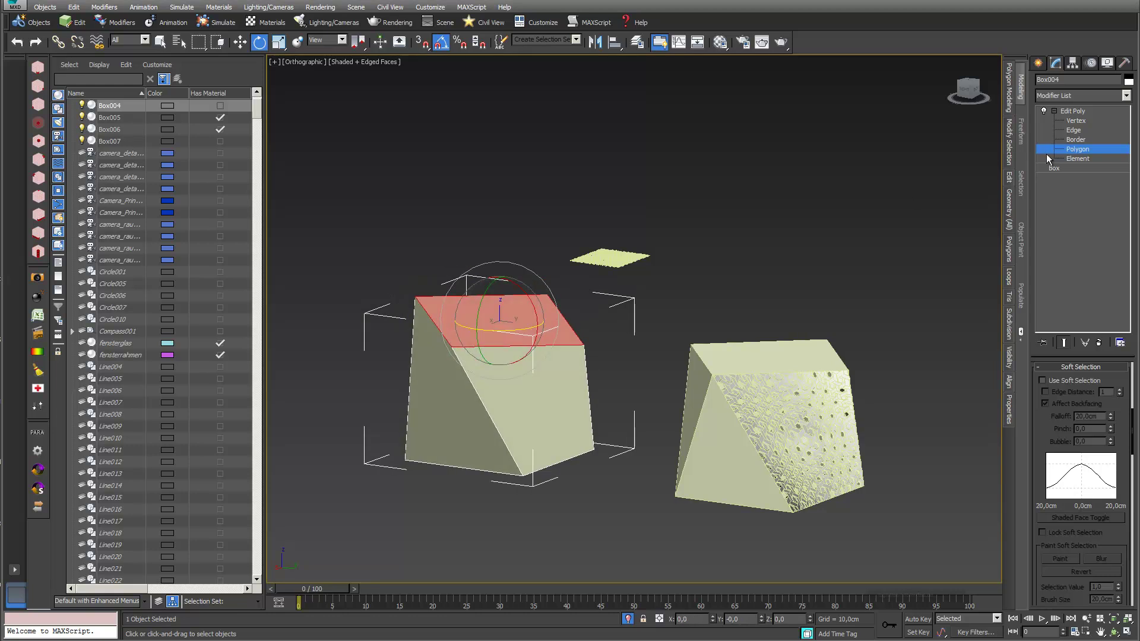
click(1087, 113)
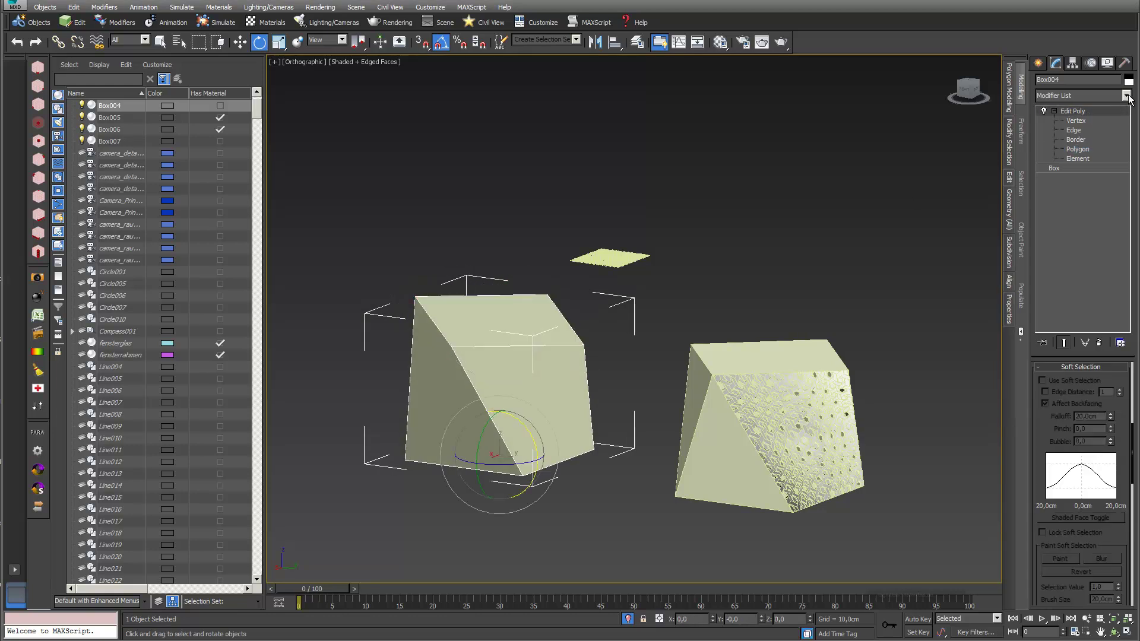
Add an Edit Mesh modifier to the twisted box, select all its edges and apply Auto Edge with a threshold of 1.0.
click(1126, 96)
scroll(1088, 387, down, 2)
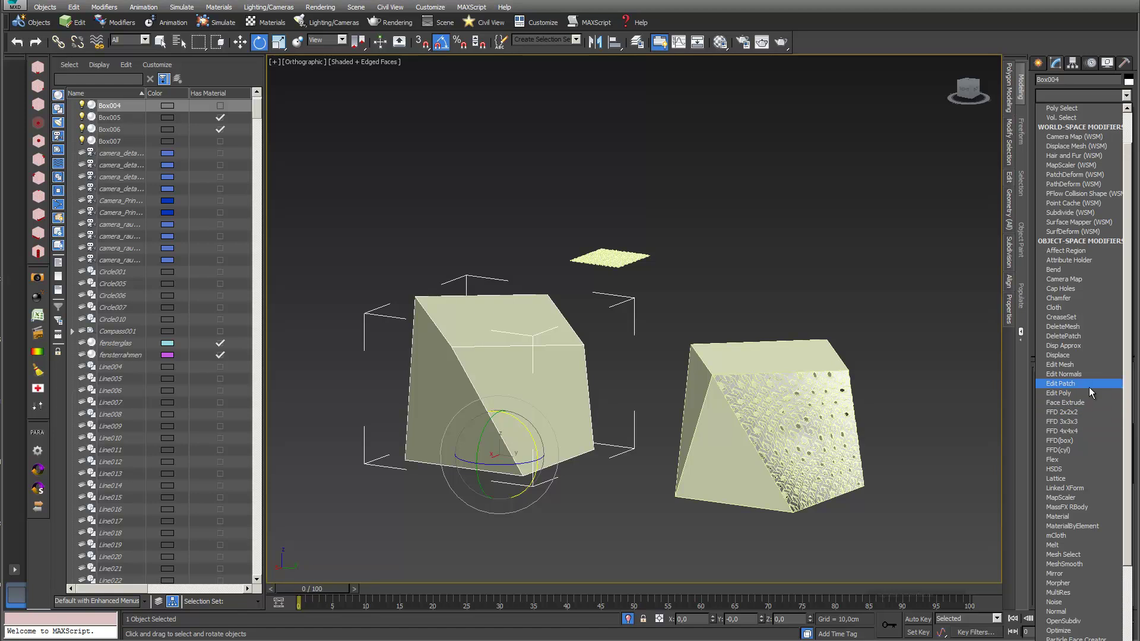
click(1088, 365)
click(1055, 111)
click(1085, 130)
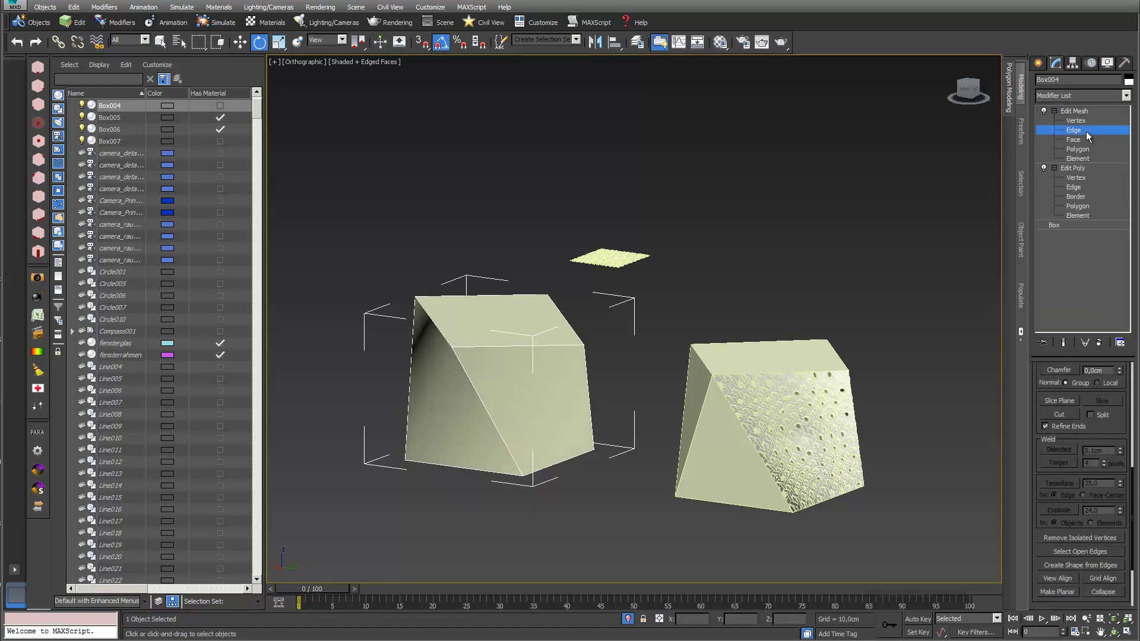
key(ctrl+a)
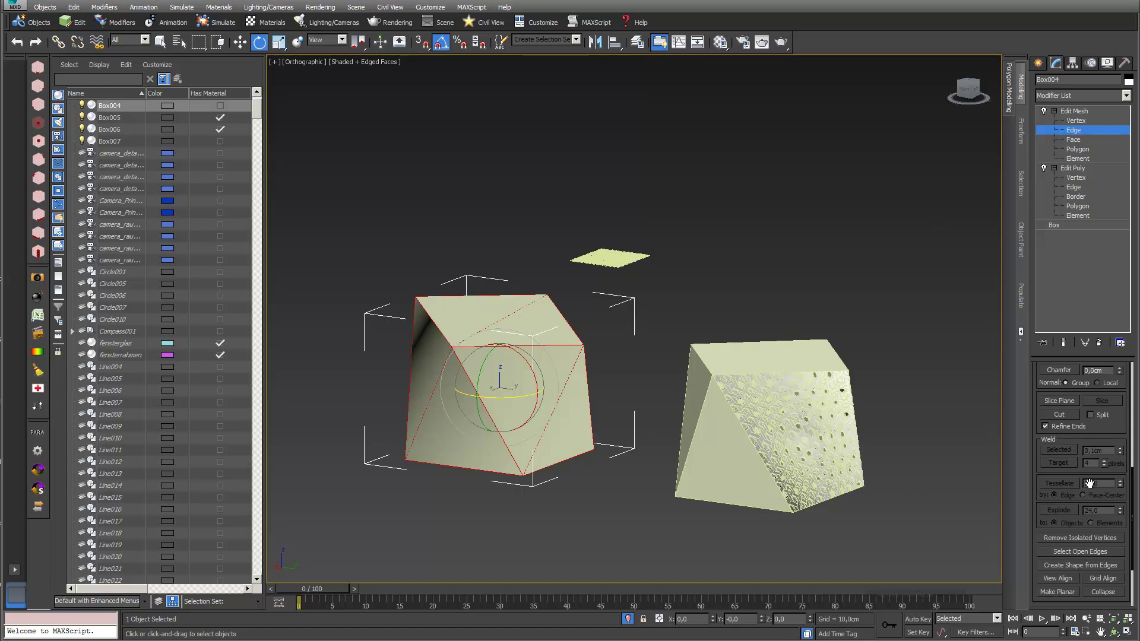
scroll(1048, 526, down, 3)
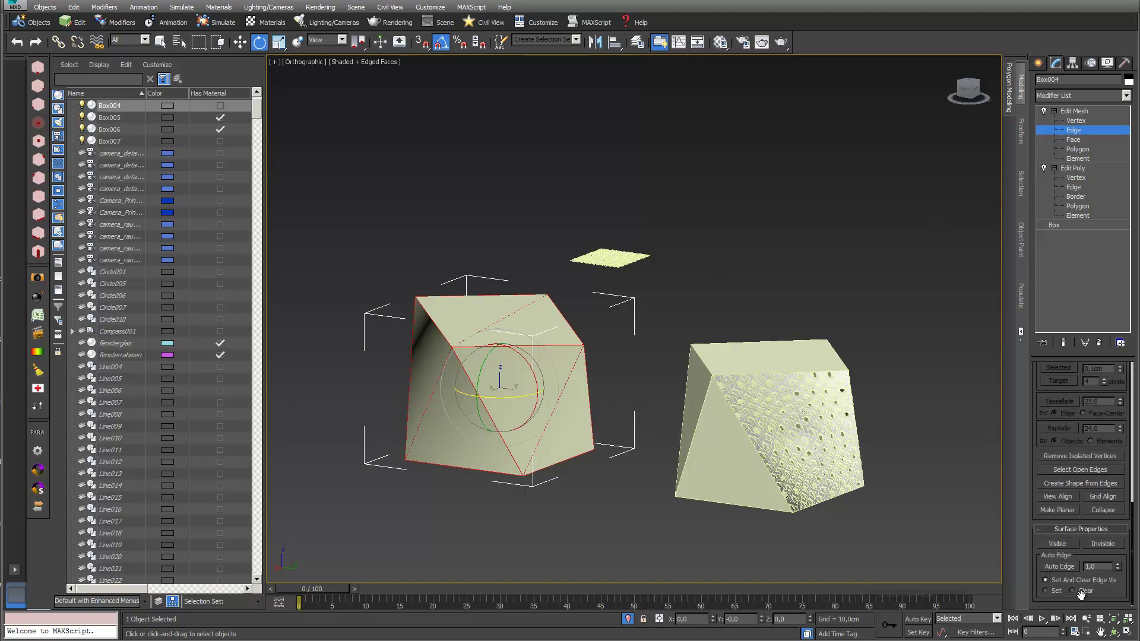
click(1059, 566)
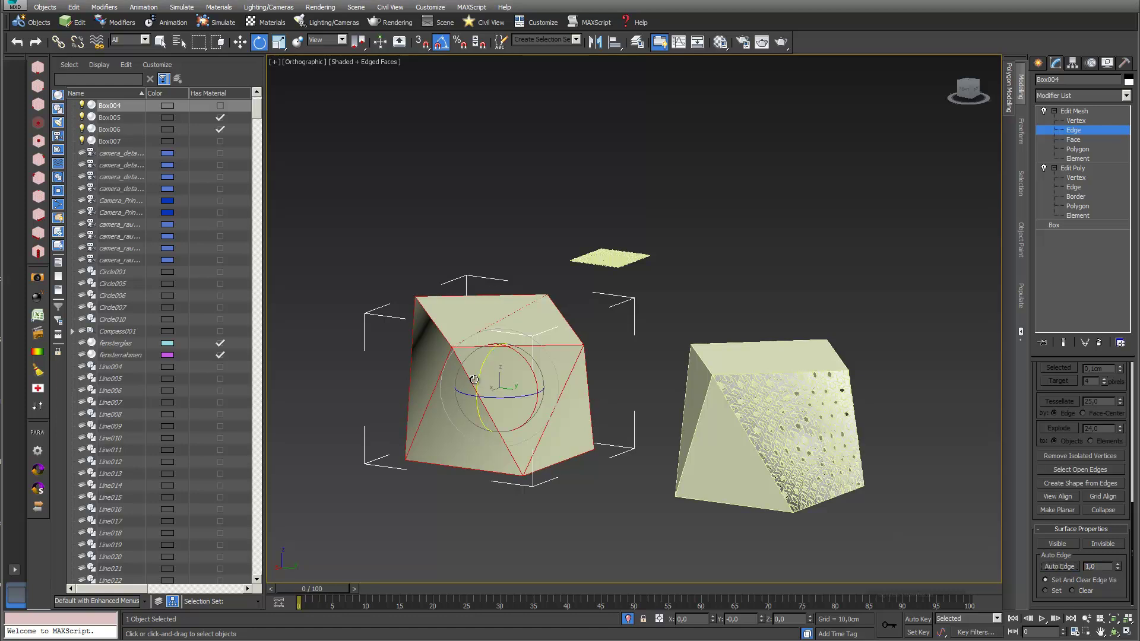
scroll(484, 362, up, 2)
middle_drag(484, 362, 521, 349)
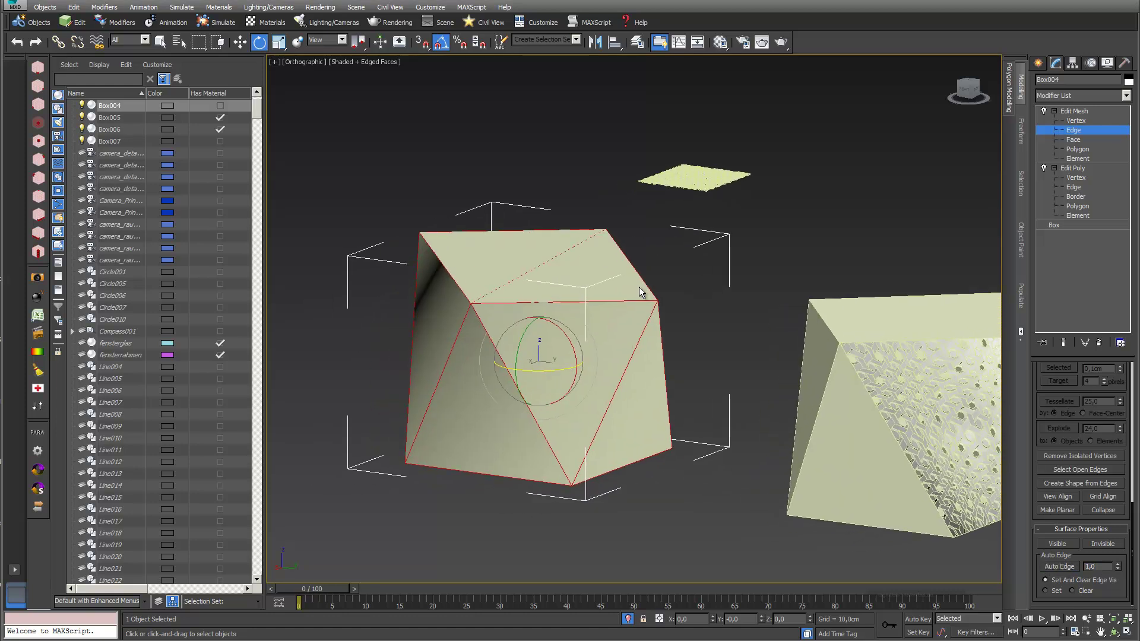
Leave edge editing and add an Edit Poly modifier above the twisted box's Edit Mesh modifier.
click(1091, 111)
click(1126, 96)
scroll(1069, 297, down, 1)
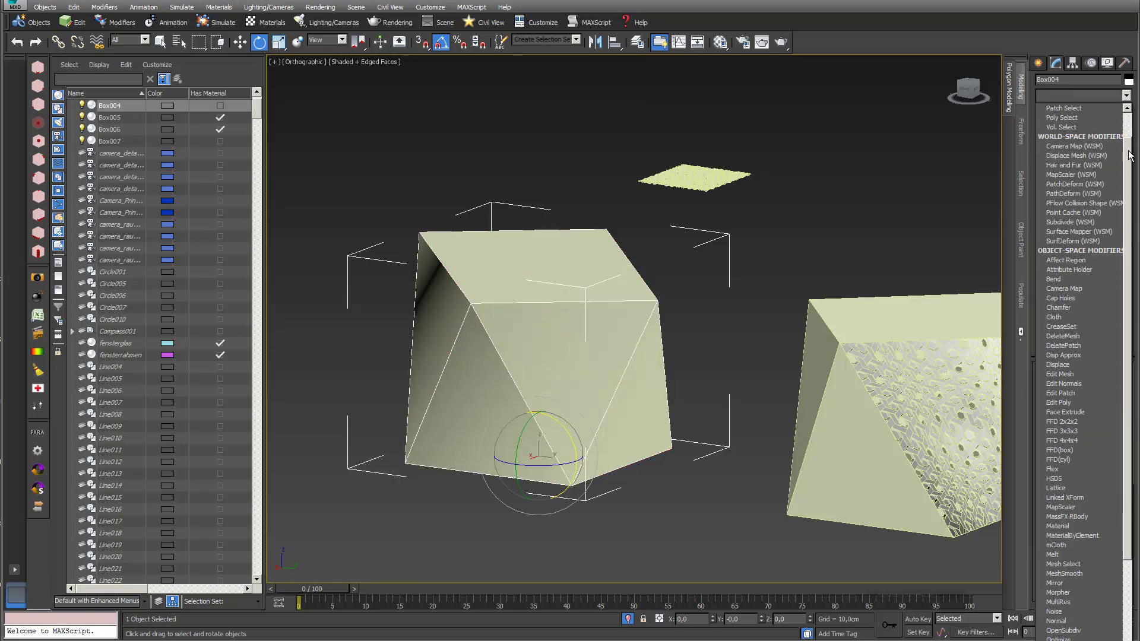
click(1067, 404)
click(1054, 111)
Delete two neighbouring triangular polygons from the front side of the twisted box to open it.
click(1084, 148)
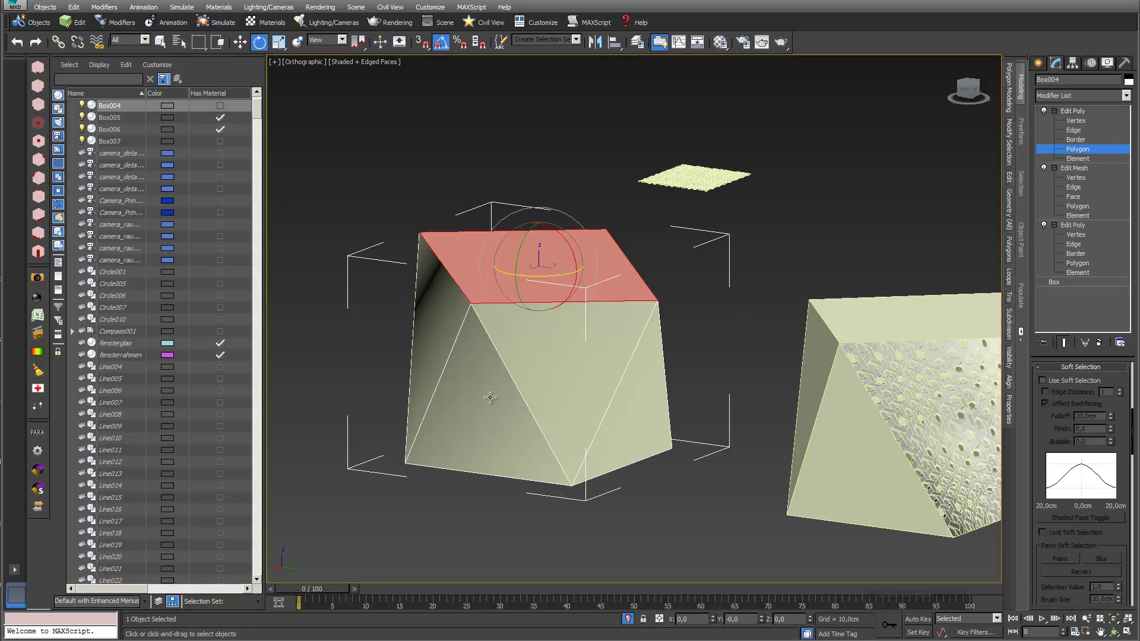
click(535, 372)
key(Delete)
click(628, 392)
key(Delete)
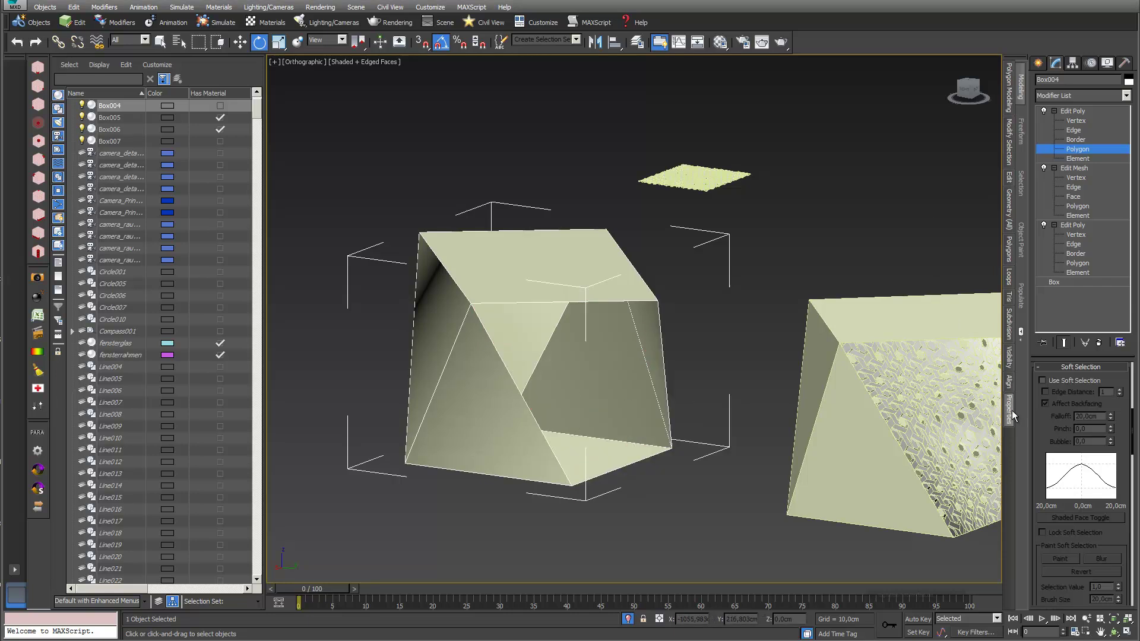
Apply Hard smoothing to the opened box so its faces shade flat, and leave polygon editing.
mouse_move(1011, 416)
click(967, 403)
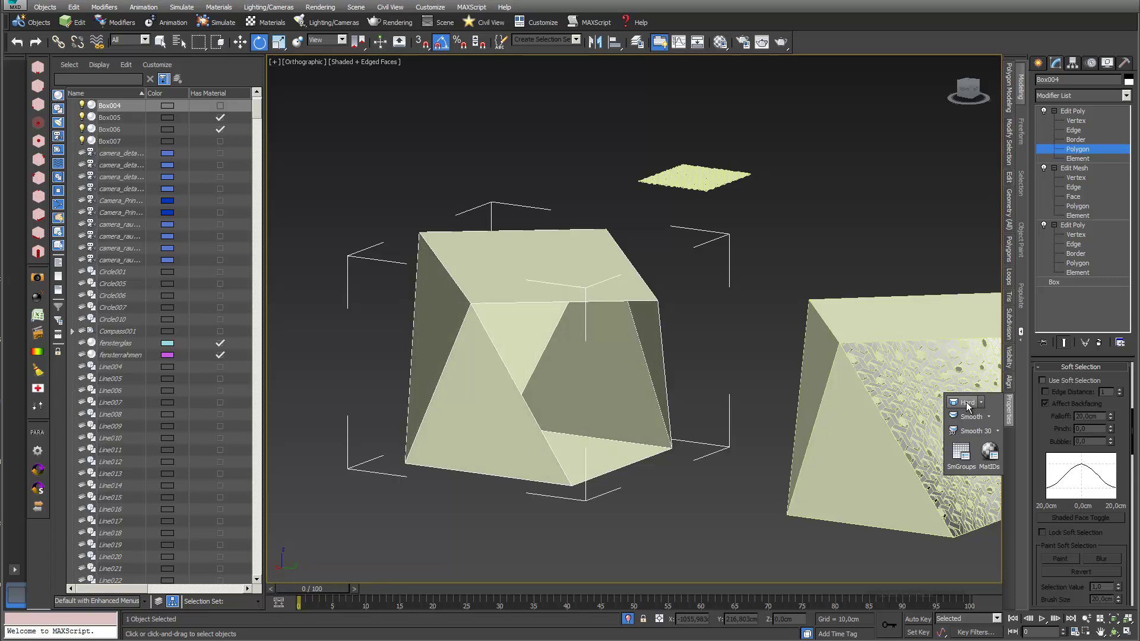
mouse_move(1004, 256)
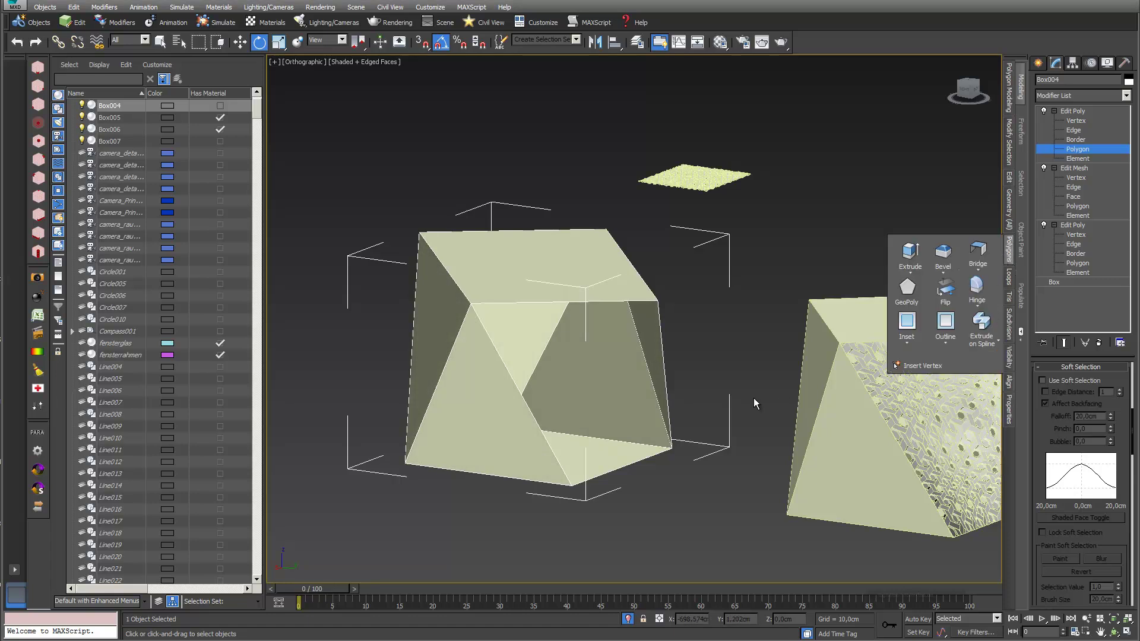
click(1081, 109)
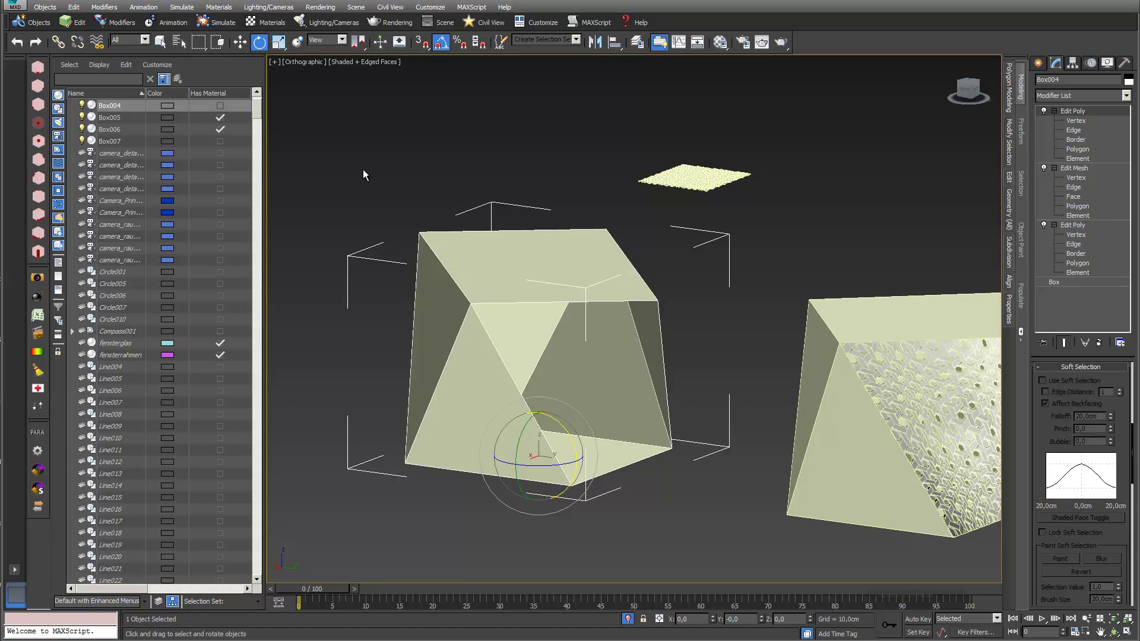
Select the pattern plate Box005 together with the opened box and isolate both objects.
click(239, 41)
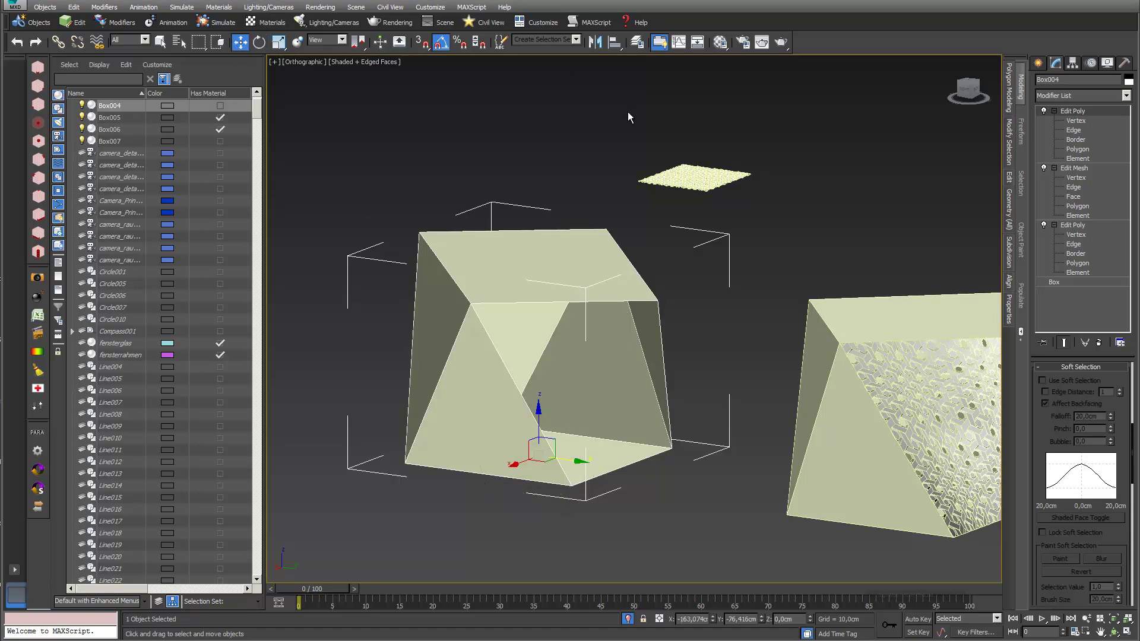
ctrl+click(698, 182)
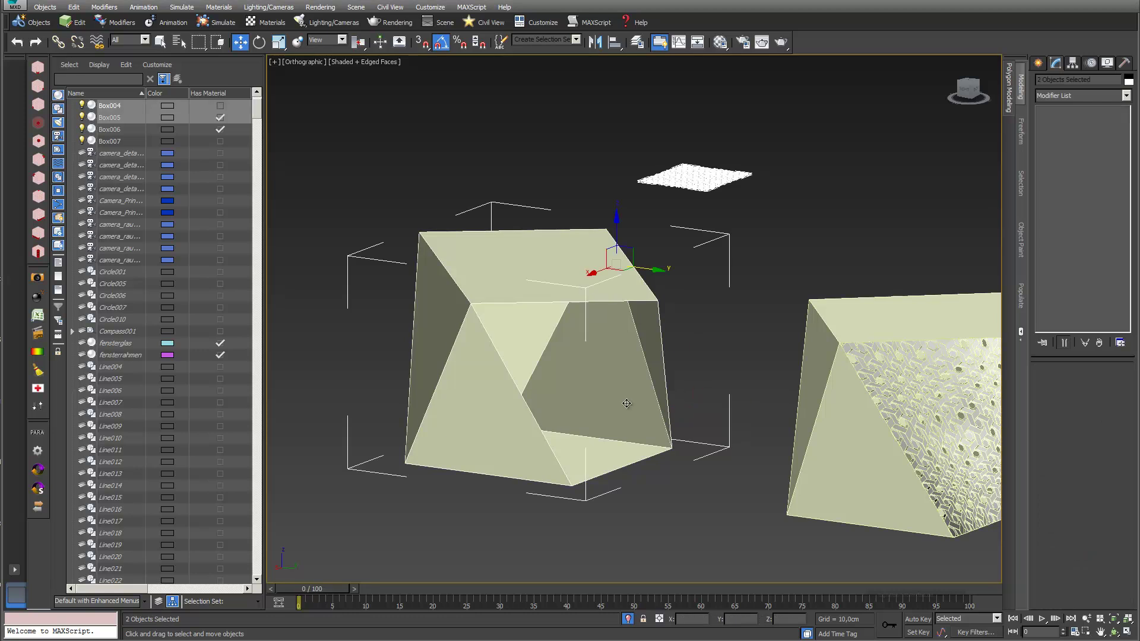
click(627, 619)
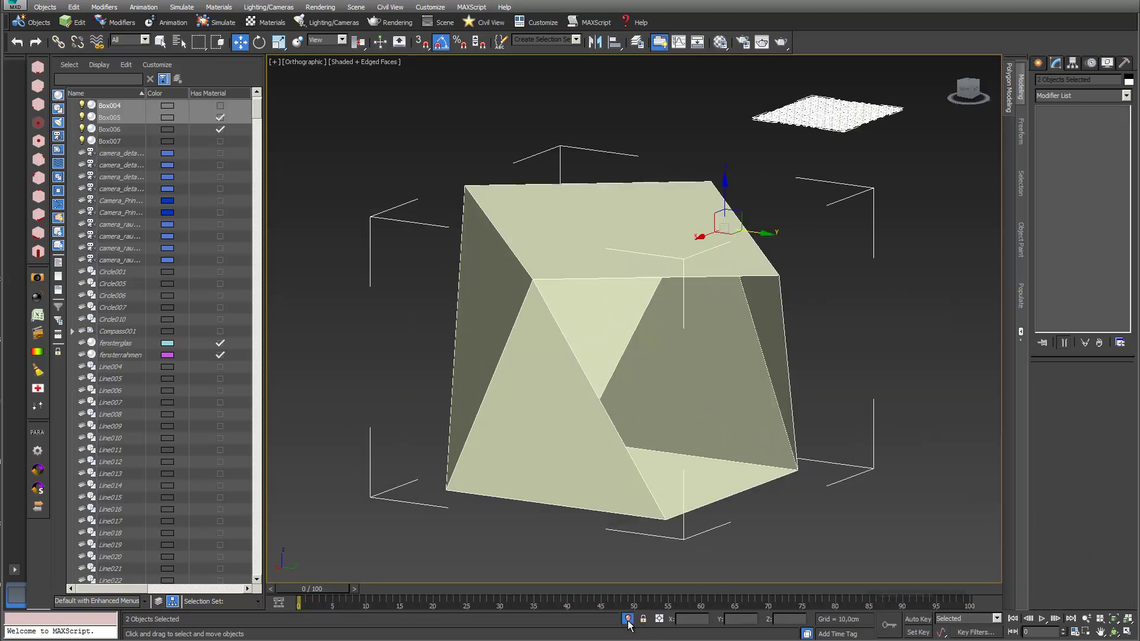
middle_drag(674, 394, 574, 429)
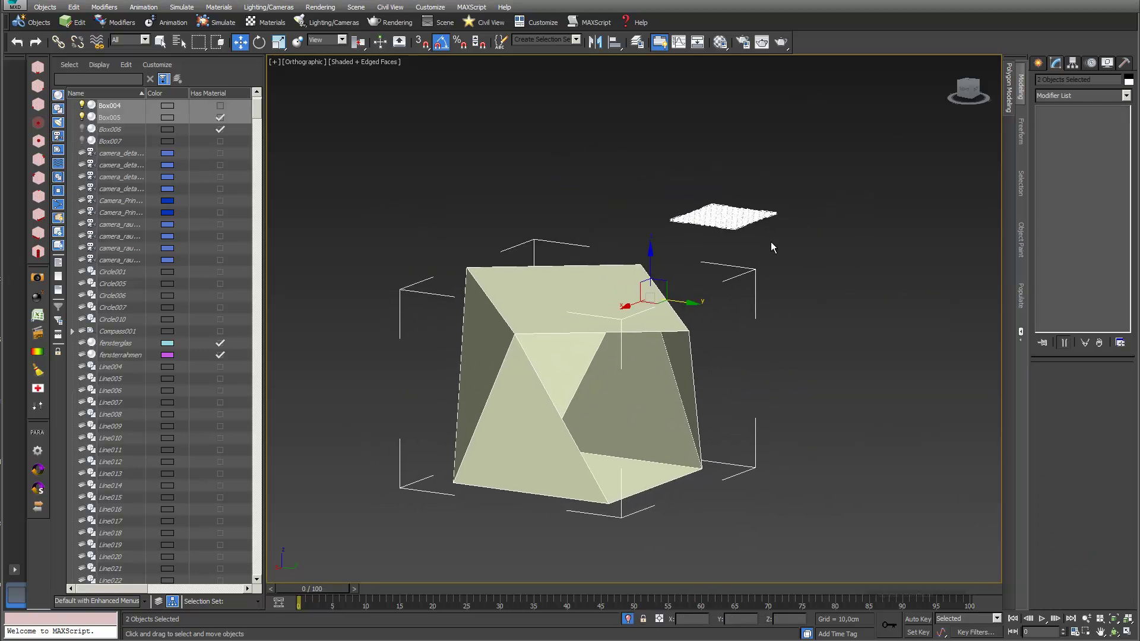
Center the pivot of the pattern plate to its object and rotate the plate -90° about the X axis.
click(730, 220)
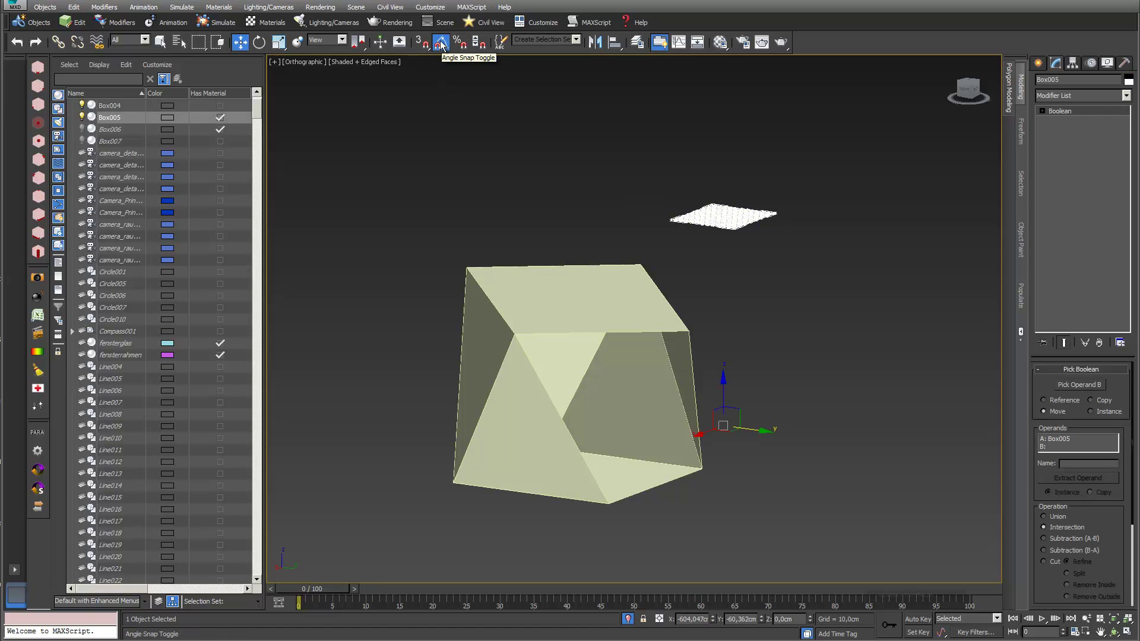
click(261, 47)
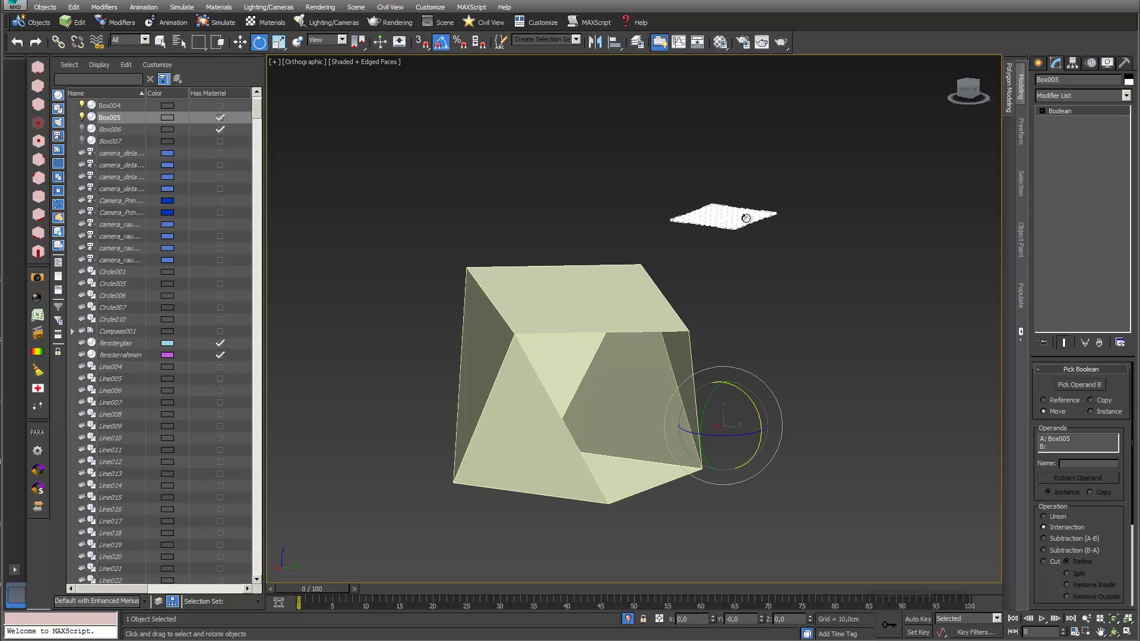
click(1072, 63)
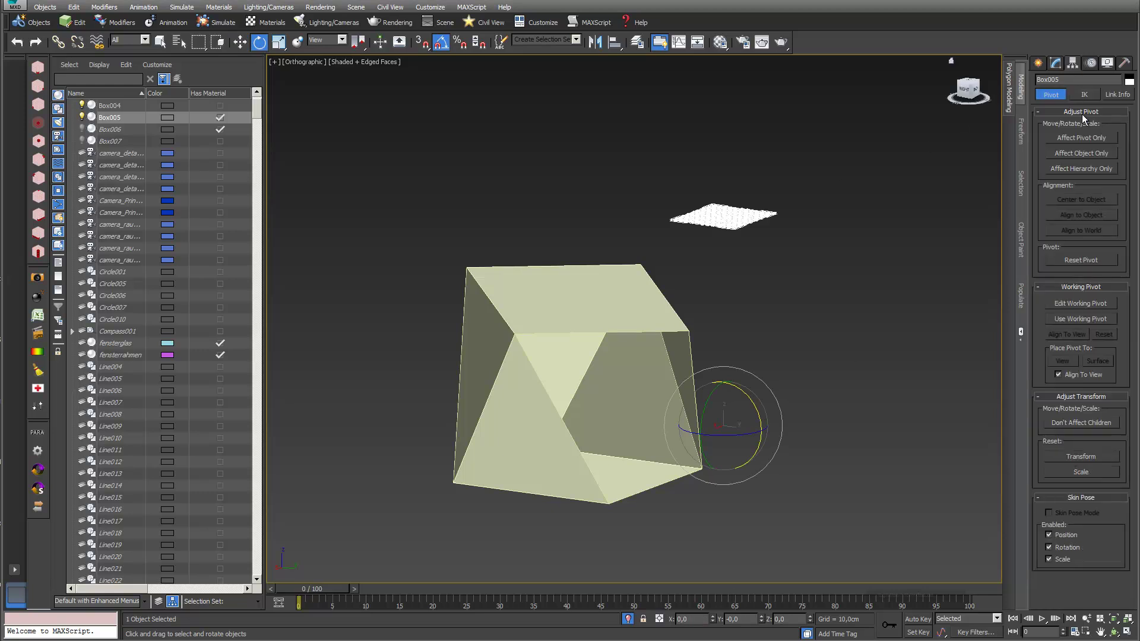
click(1092, 137)
click(1080, 199)
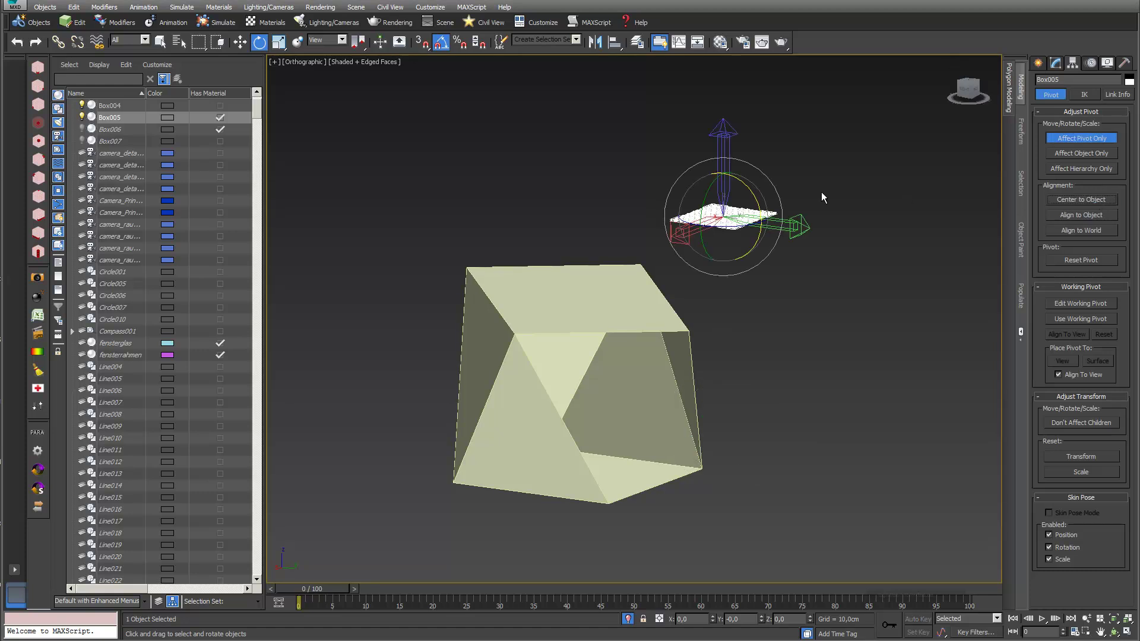
click(1075, 137)
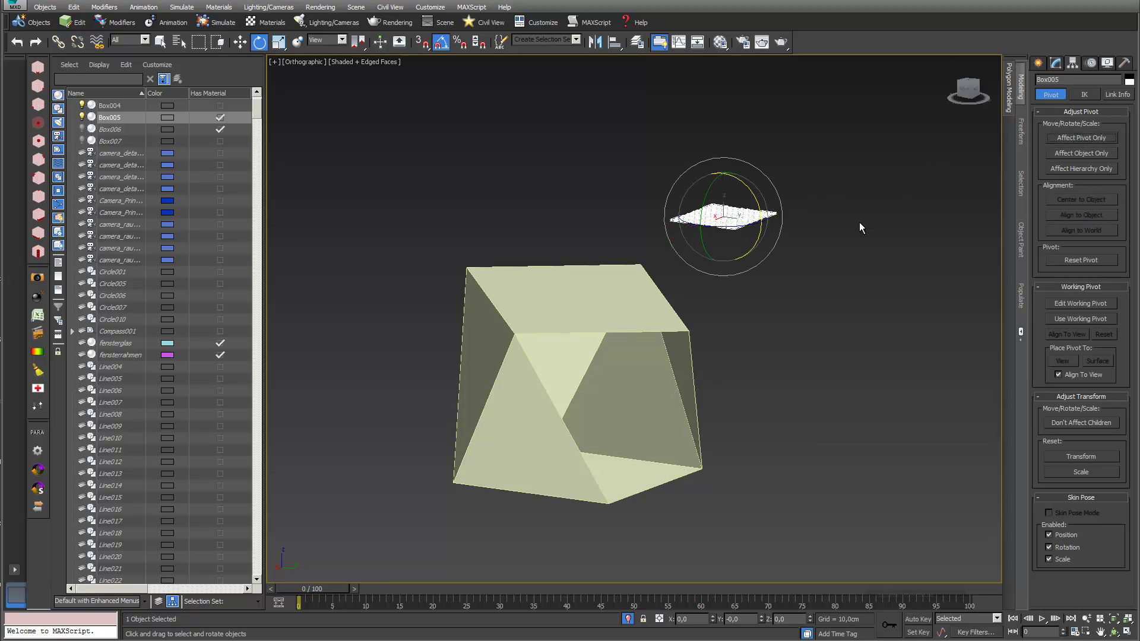
drag(760, 209, 764, 261)
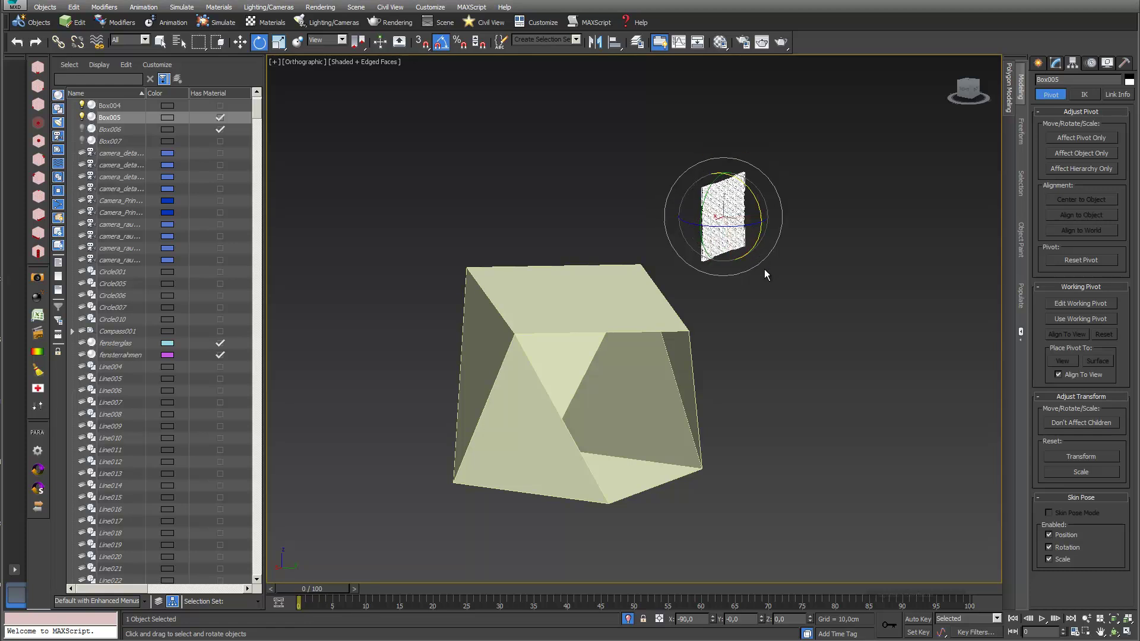
Move the upright pattern plate in the top view to just outside the opened side of the box.
key(t)
middle_drag(704, 292, 697, 238)
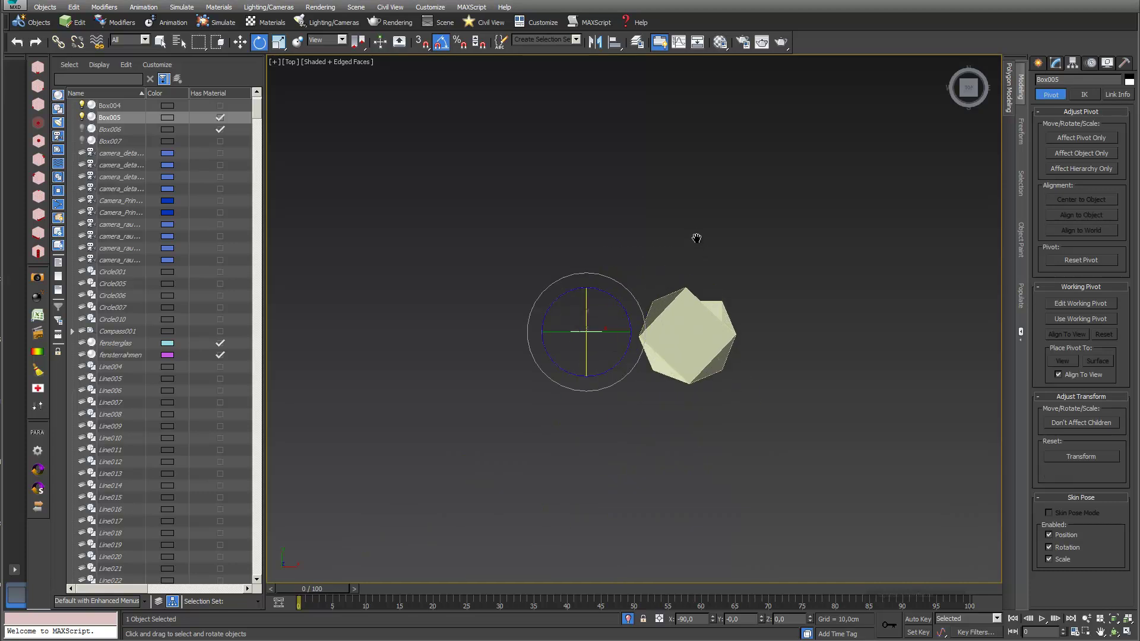
scroll(696, 238, up, 2)
click(238, 44)
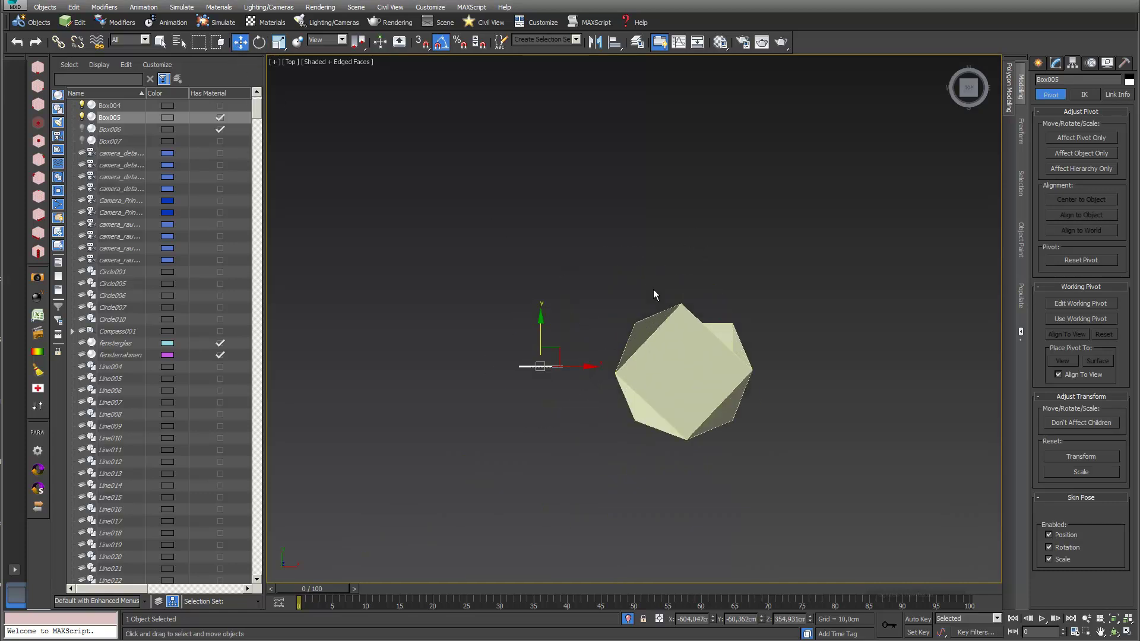
click(1114, 632)
drag(692, 386, 657, 392)
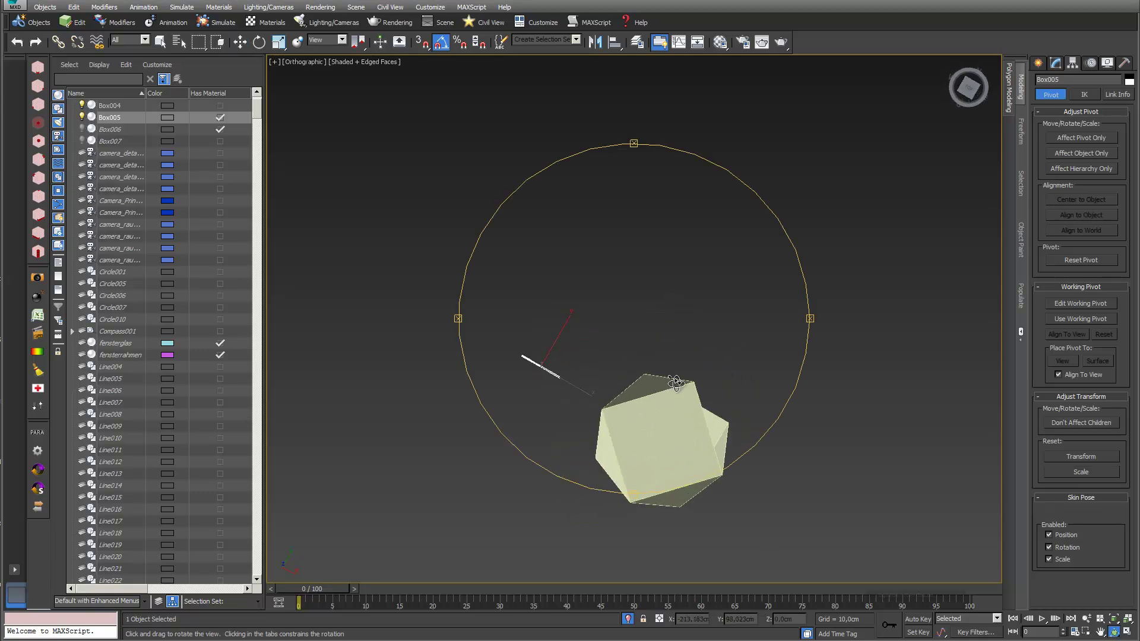
key(t)
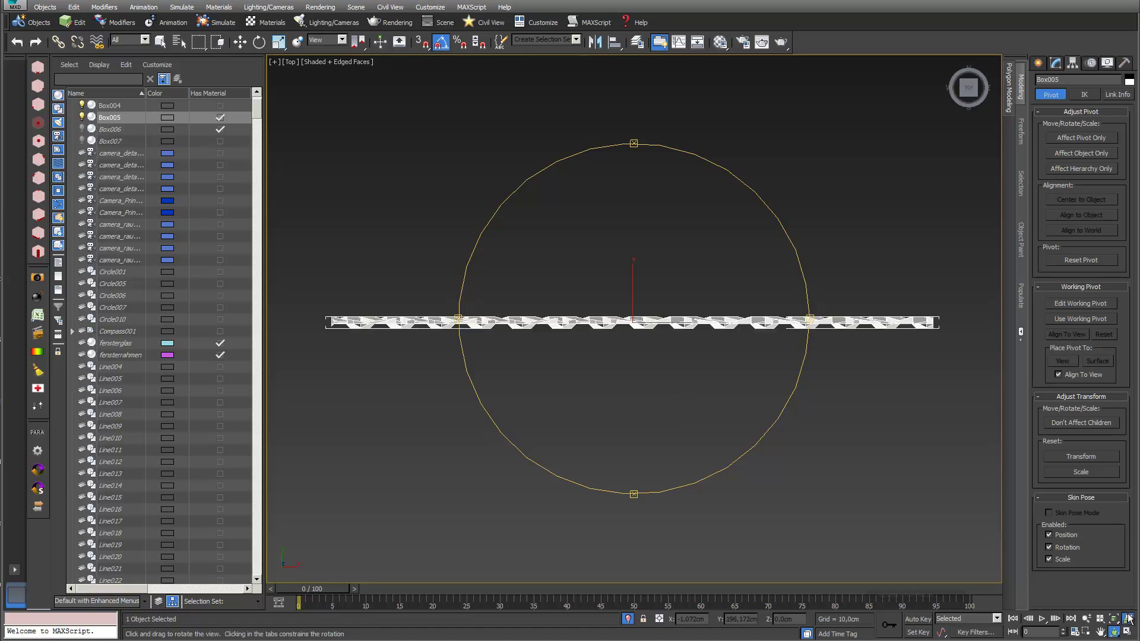
scroll(695, 404, down, 6)
middle_drag(705, 409, 565, 347)
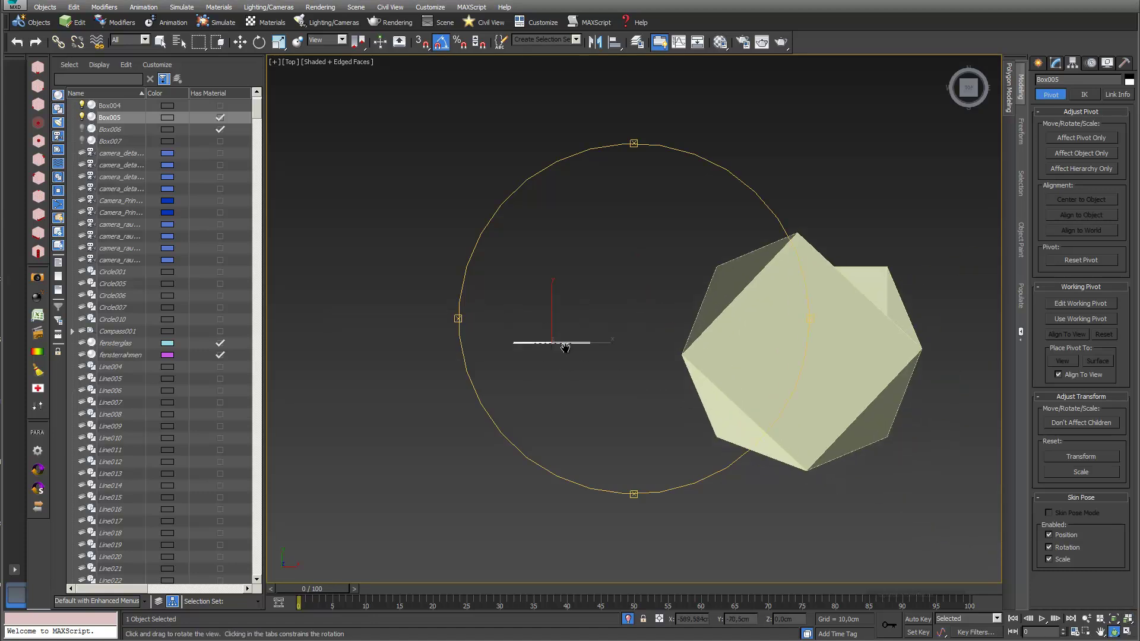
key(w)
drag(564, 326, 895, 224)
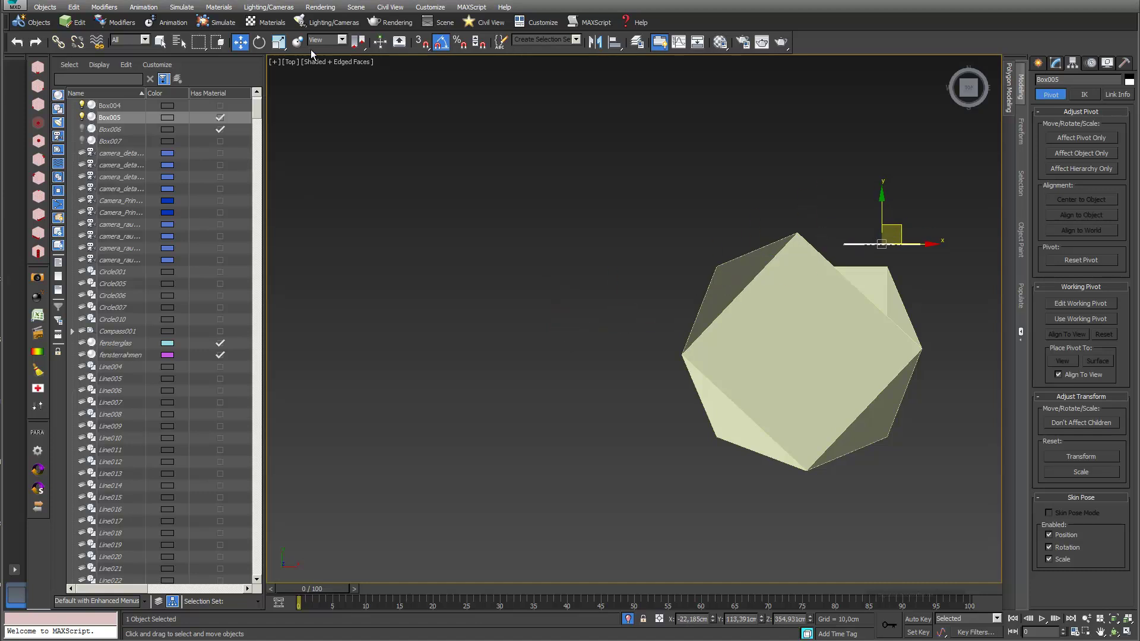
Rotate the pattern plate -40° about the Z axis and lower it about 263 cm in front of the box's opening.
key(e)
drag(937, 231, 979, 422)
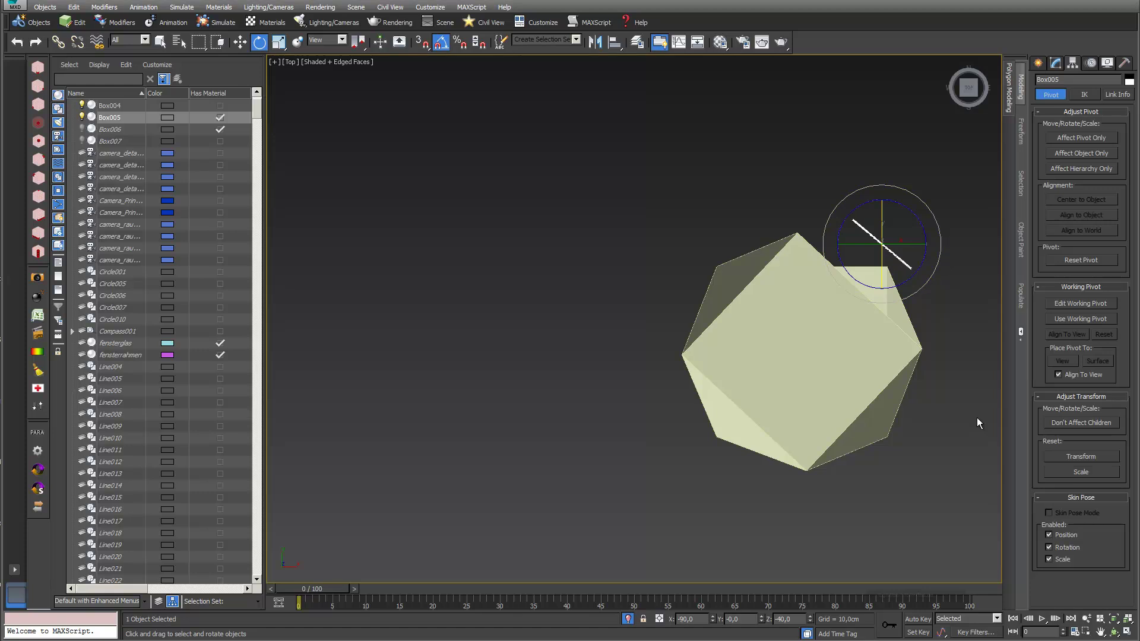
click(1116, 630)
drag(724, 331, 565, 224)
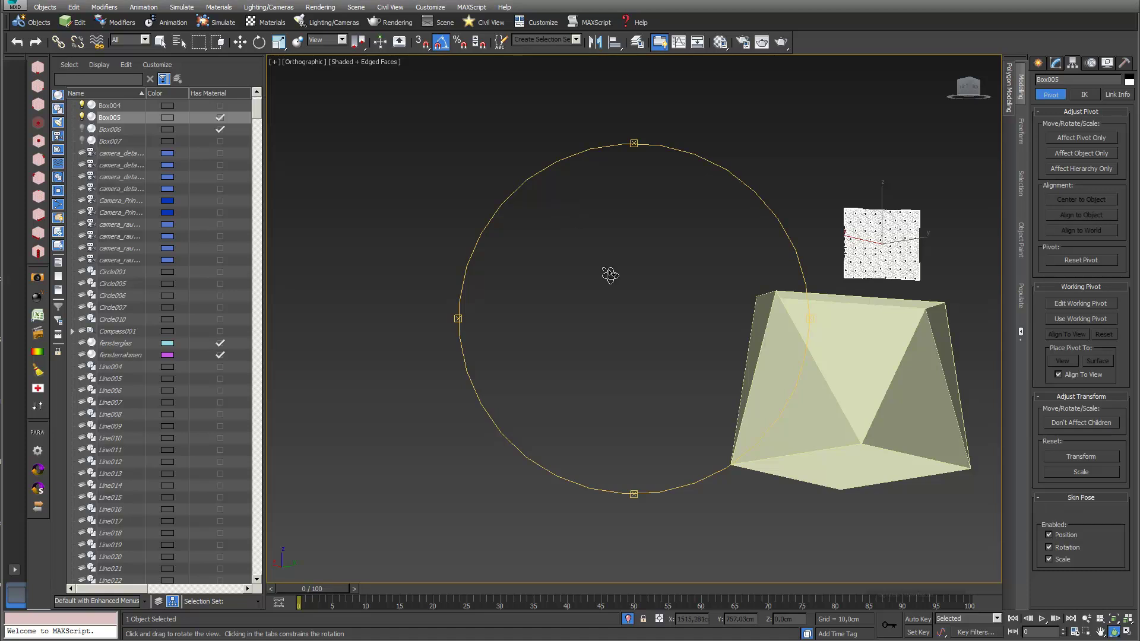
click(243, 44)
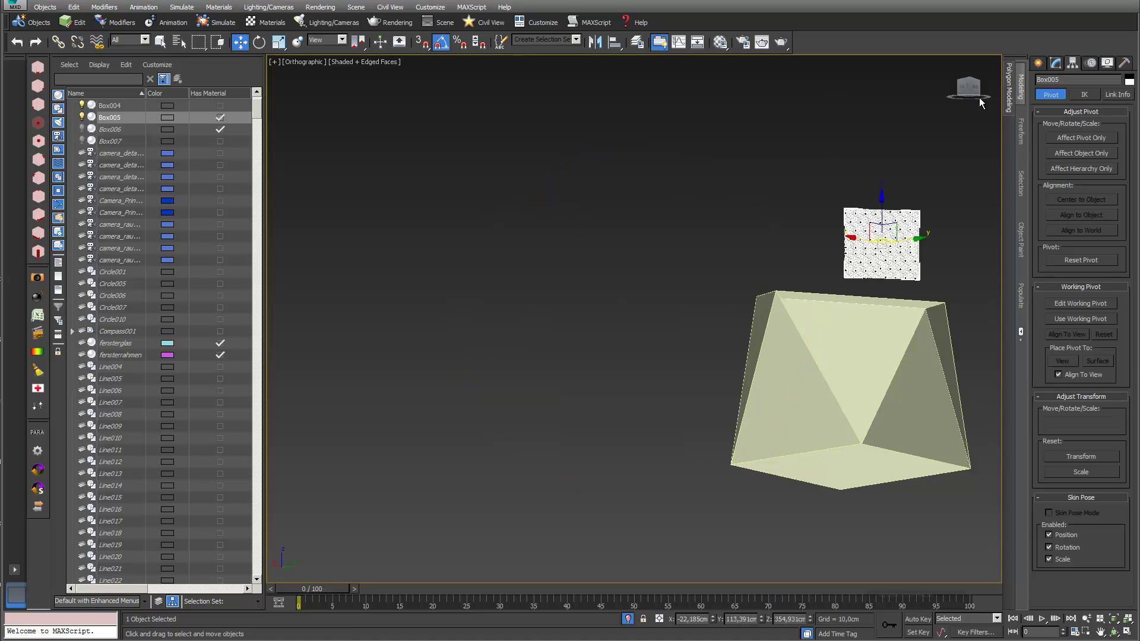
drag(879, 214, 879, 355)
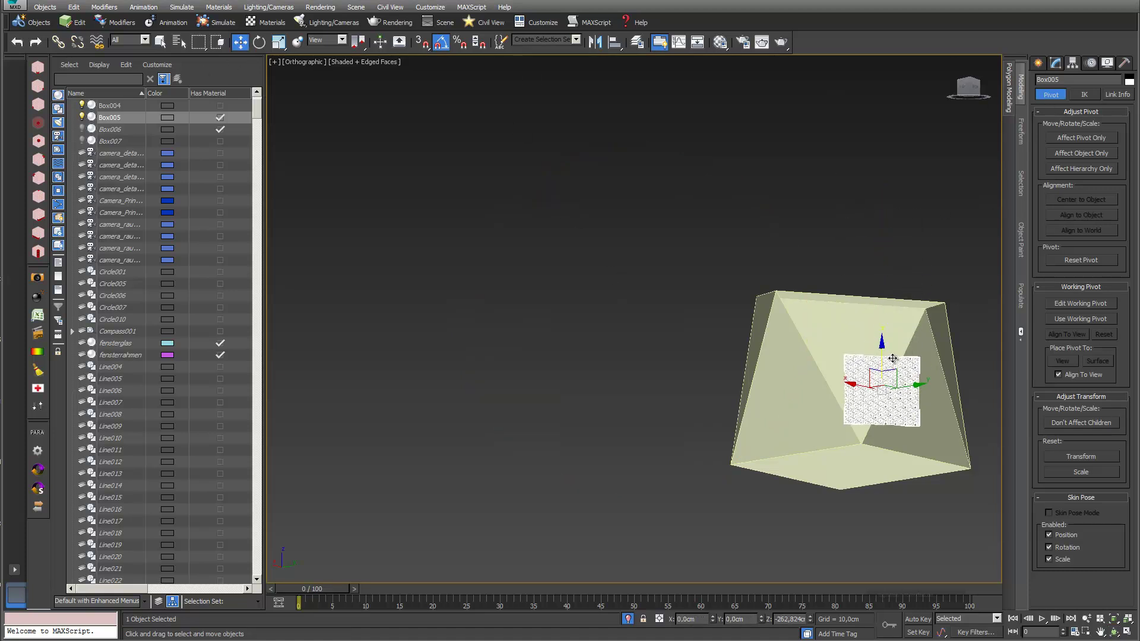
Add an FFD 2x2x2 modifier to the pattern plate Box005.
middle_drag(831, 286, 647, 236)
click(1055, 63)
click(1126, 95)
scroll(1086, 344, down, 5)
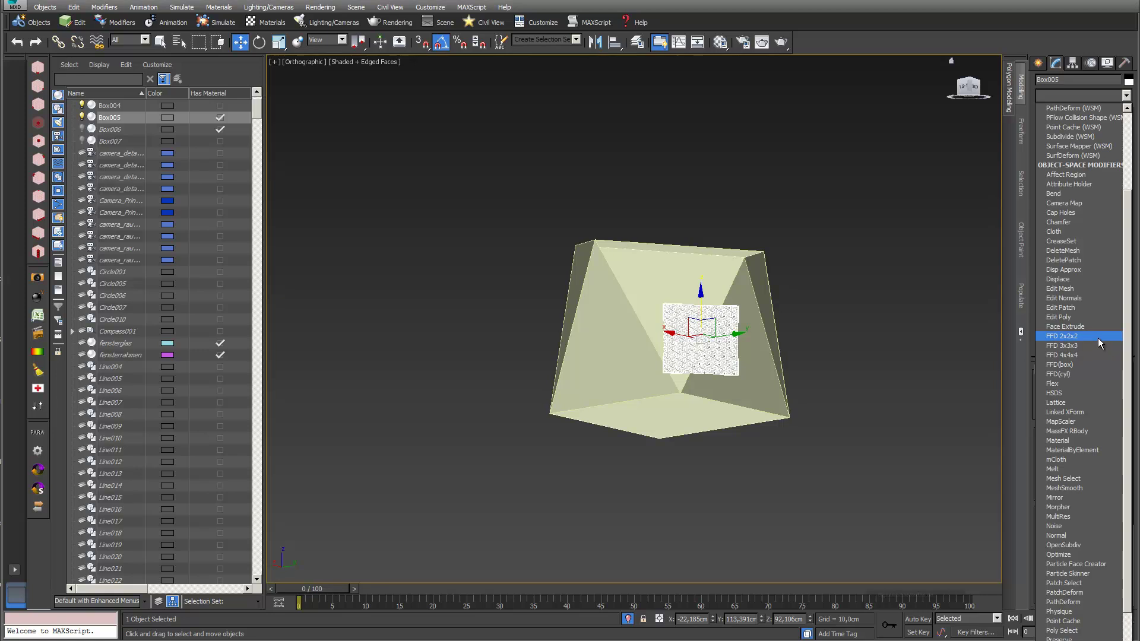
click(1099, 336)
scroll(698, 315, up, 4)
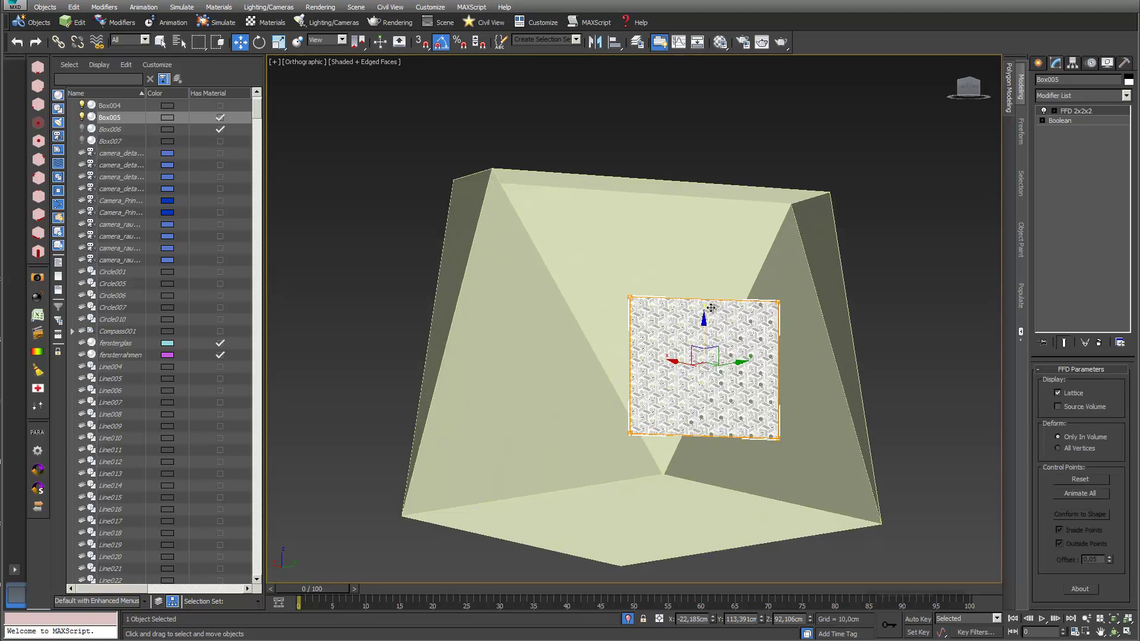
Turn on 3D snapping and check the active snap types in the Grid and Snap Settings.
click(423, 44)
right_click(422, 44)
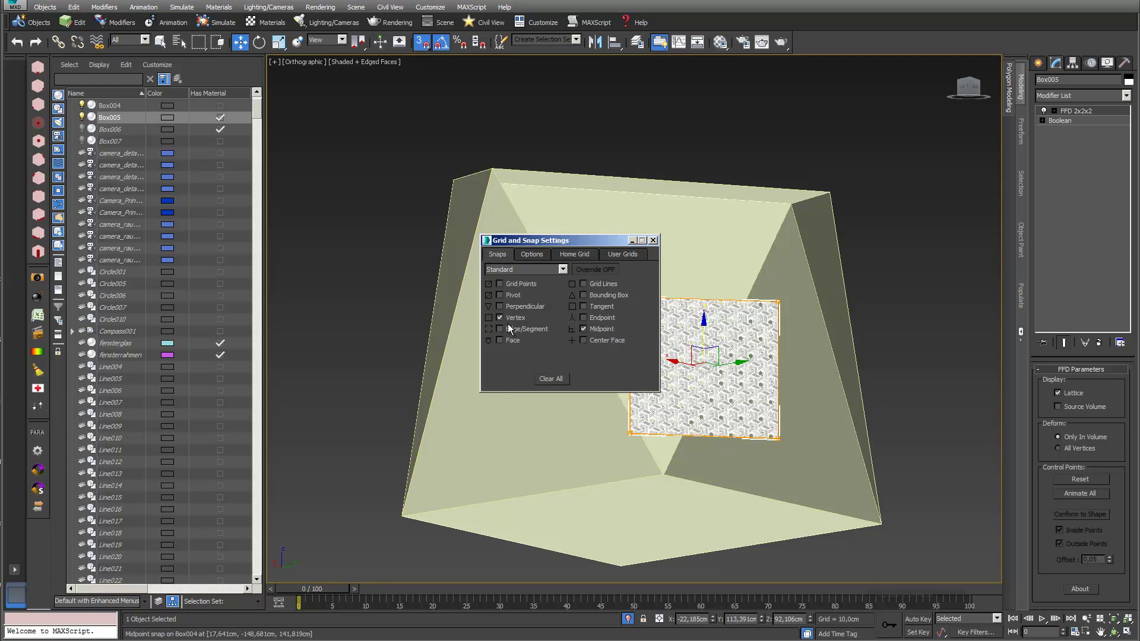
click(654, 240)
Snap the FFD control points at the plate's two upper corners to the two upper corners of the box's opening.
click(1053, 111)
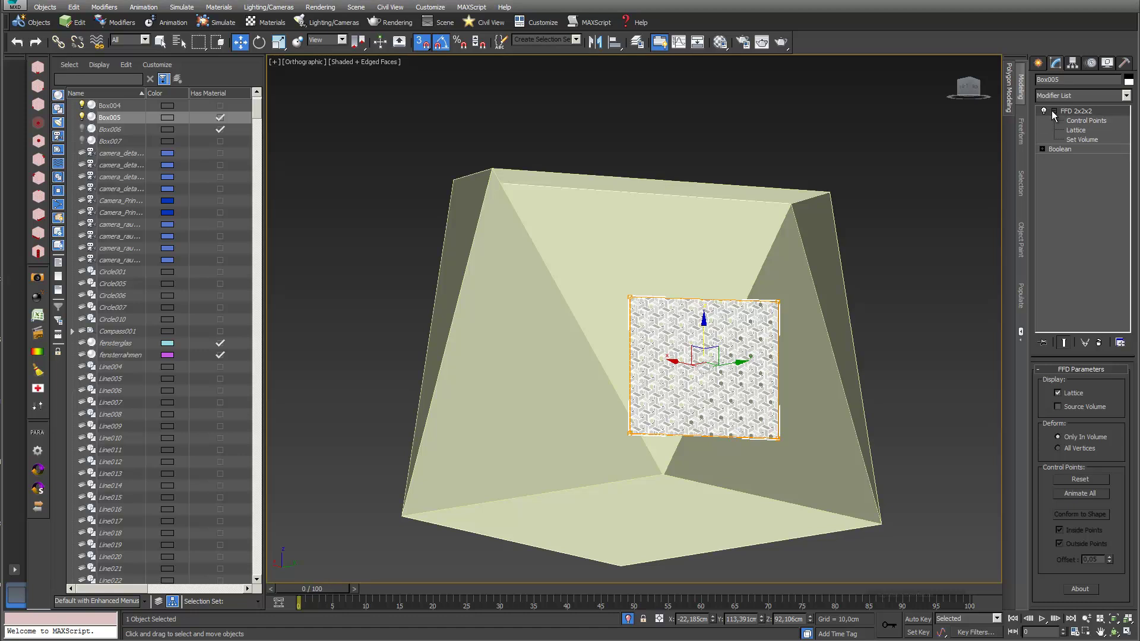
click(1085, 120)
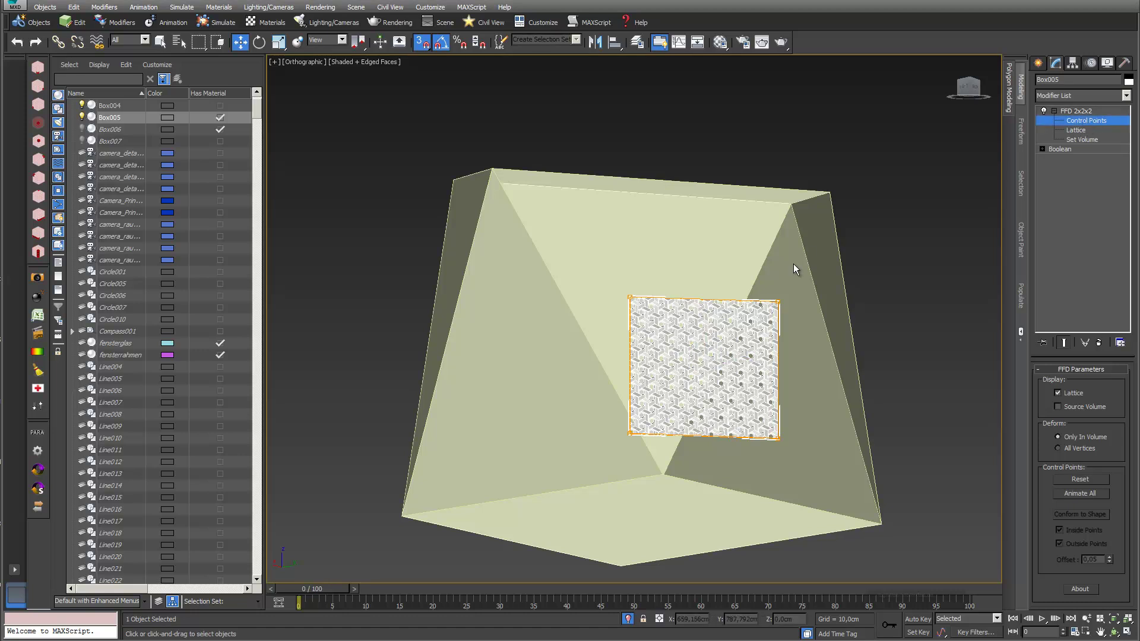
drag(614, 285, 661, 333)
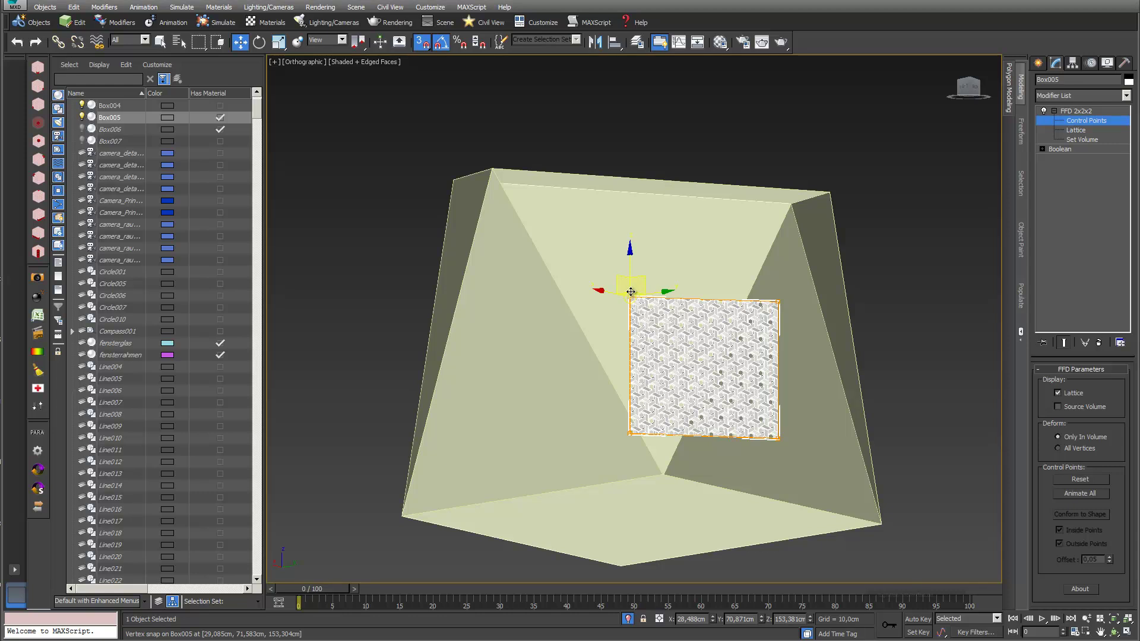
drag(630, 291, 541, 200)
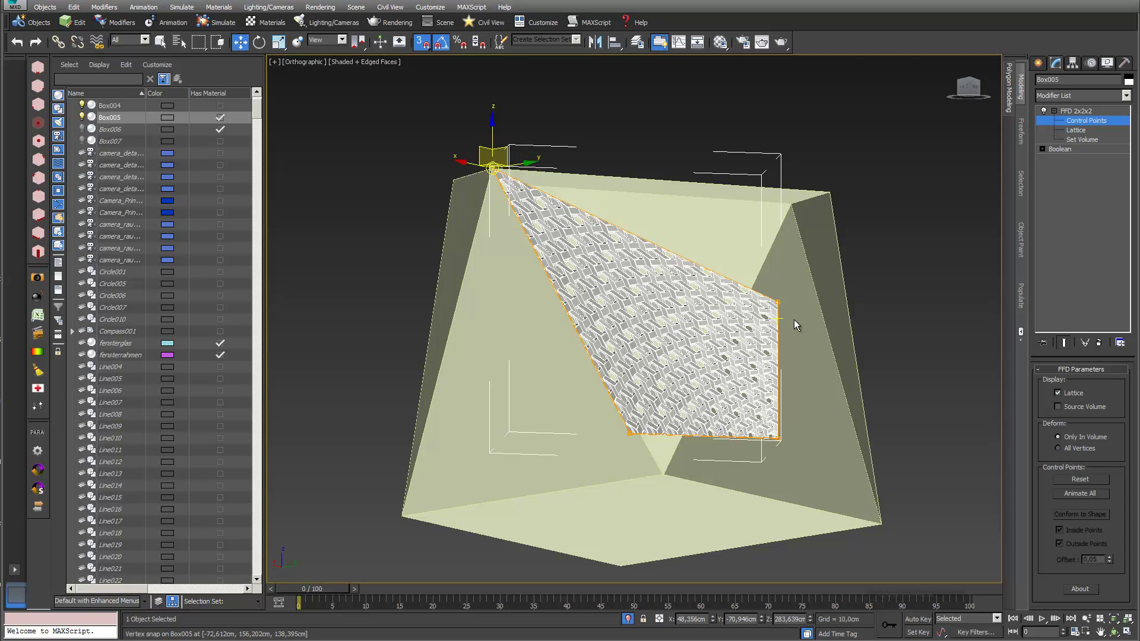
click(779, 302)
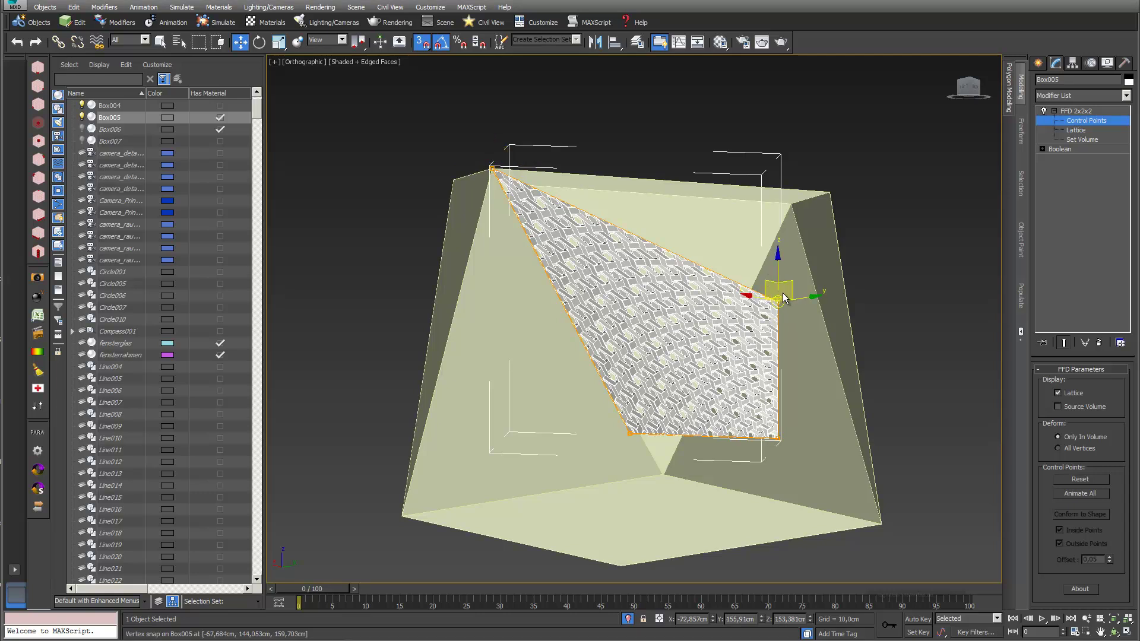
drag(780, 299, 791, 199)
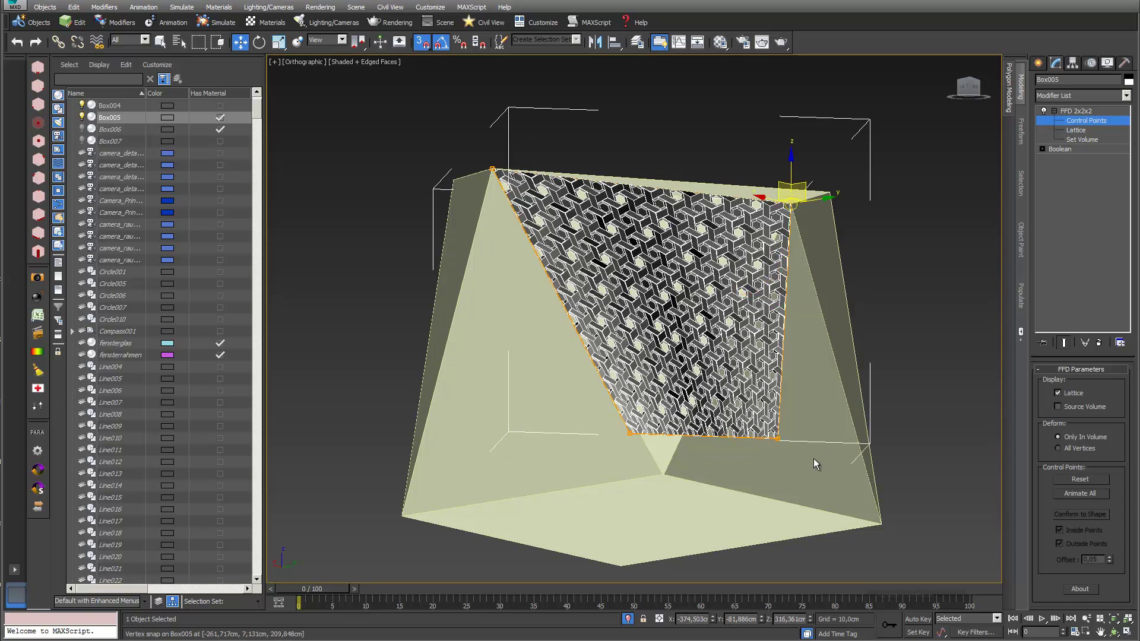
Snap the FFD control points at the plate's two lower corners to the two lower corners of the box's opening.
click(778, 438)
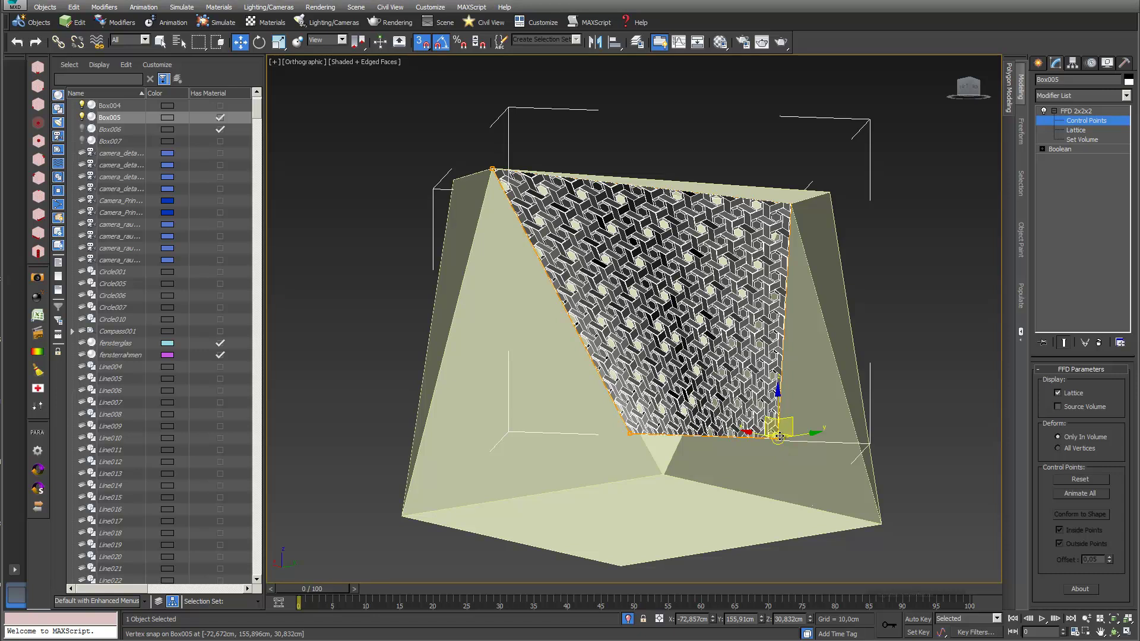
drag(793, 451, 882, 525)
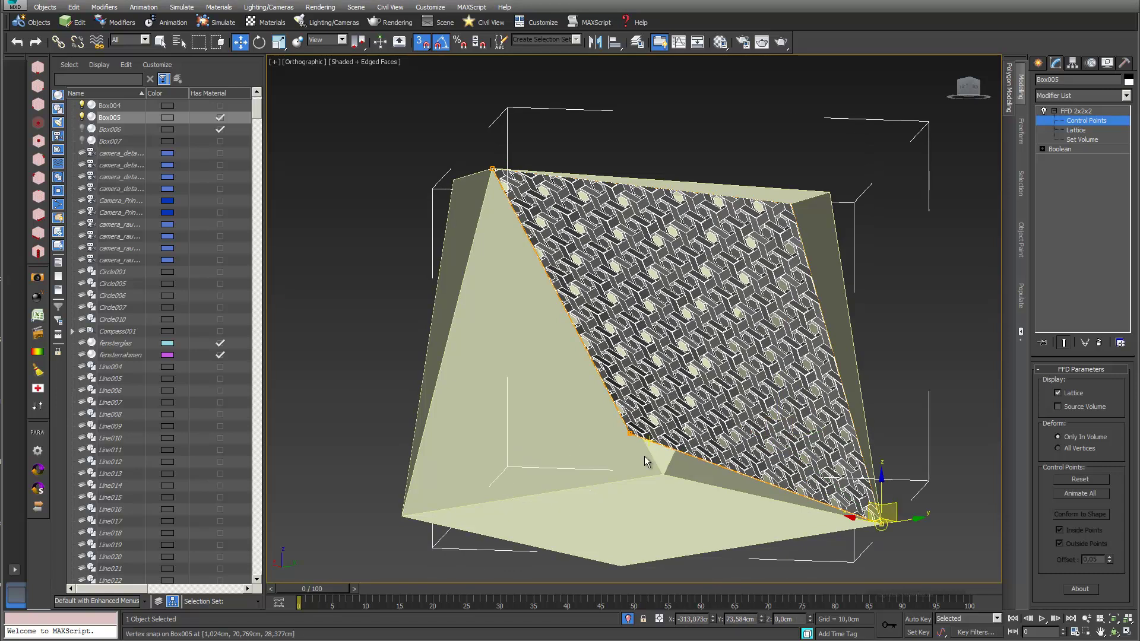
click(626, 436)
drag(632, 432, 655, 477)
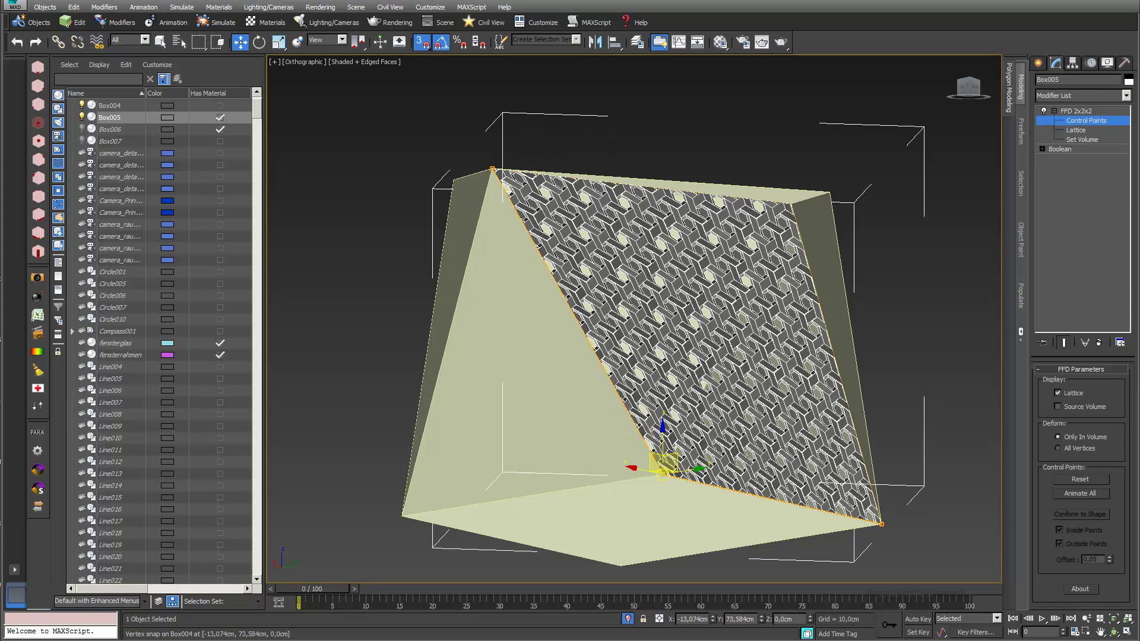
Re-snap the misplaced upper FFD control point from the box's rear top corner to the opening's front upper corner, and leave control-point editing.
click(1115, 632)
mouse_move(725, 405)
mouse_down()
mouse_move(729, 445)
mouse_move(726, 412)
mouse_move(735, 415)
mouse_move(717, 410)
mouse_up()
click(239, 41)
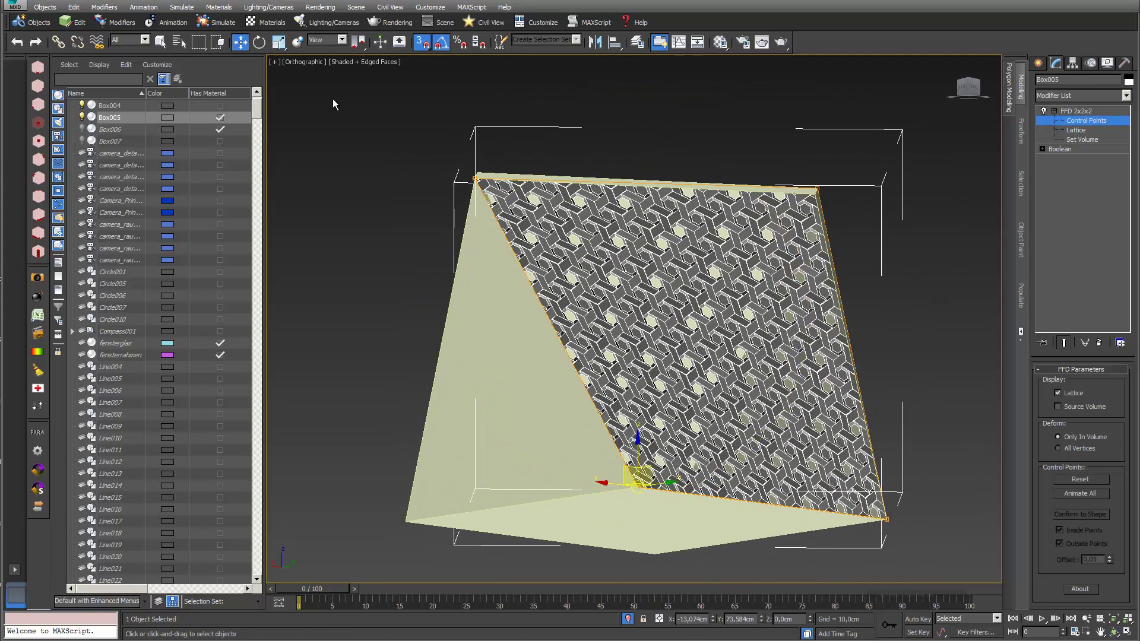
drag(786, 156, 785, 156)
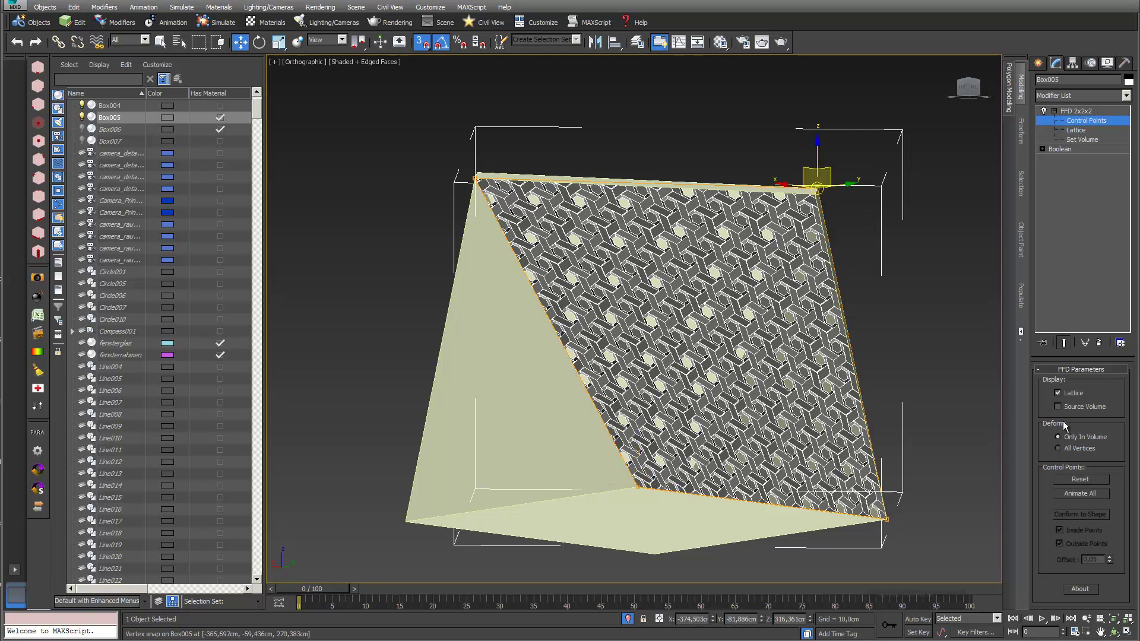
click(1114, 633)
drag(755, 402, 771, 408)
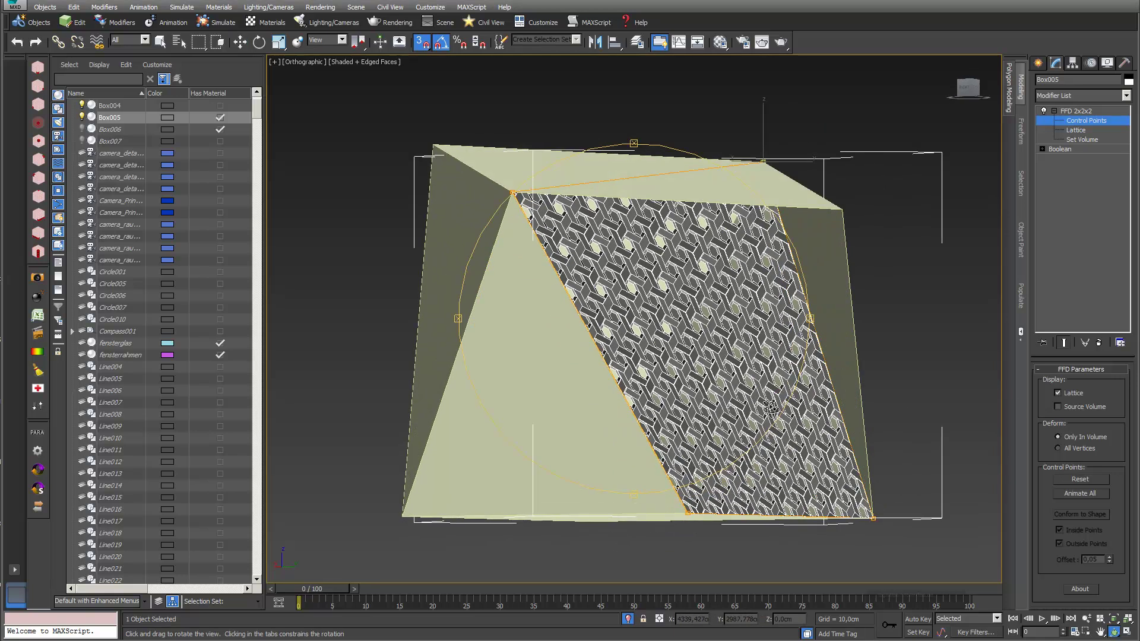
click(244, 42)
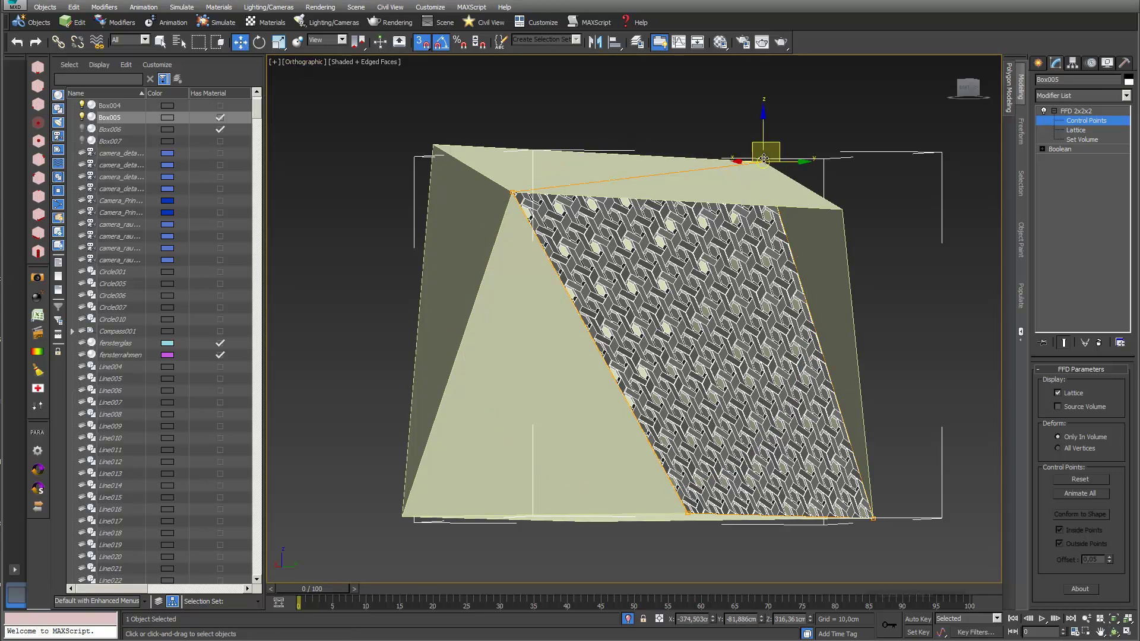
drag(763, 158, 843, 214)
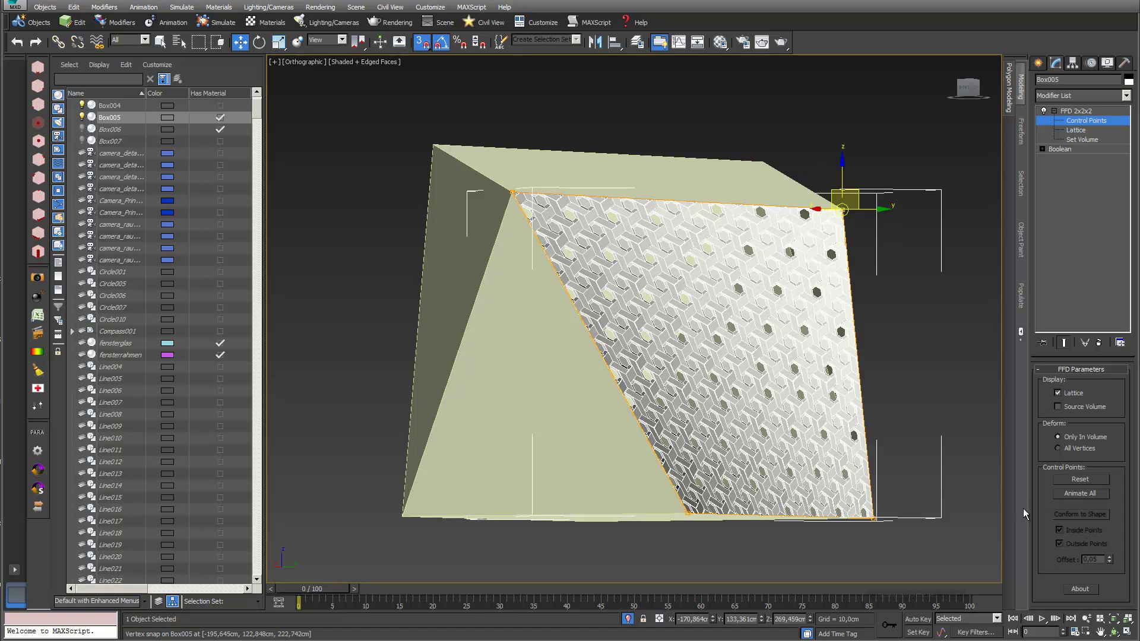
click(1070, 113)
click(1114, 632)
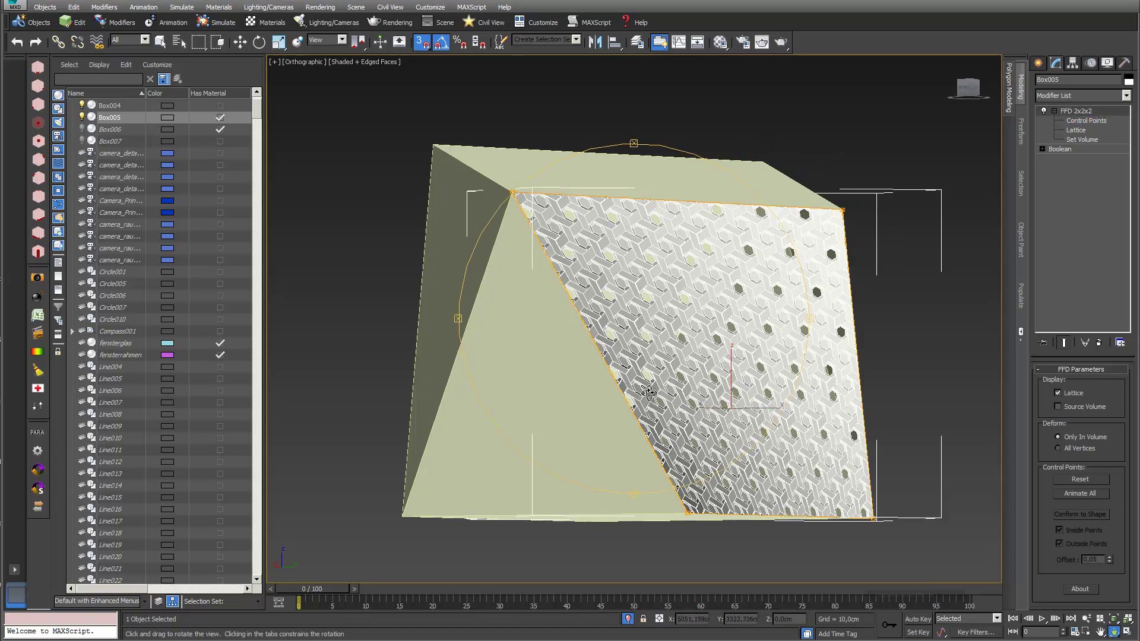